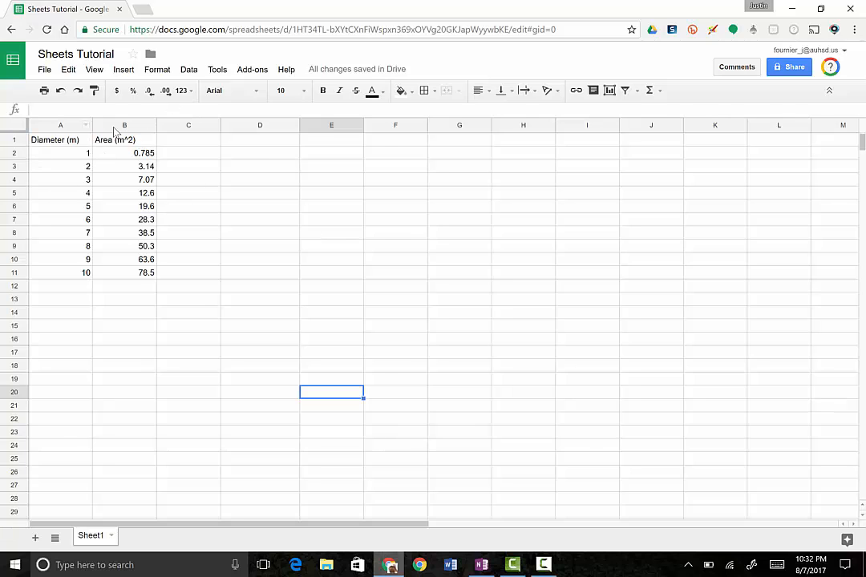
Step: Examine the Diameter (m) and Area (m^2) columns, checking their headers, units and first few area values
left_click_drag(112, 139, 135, 283)
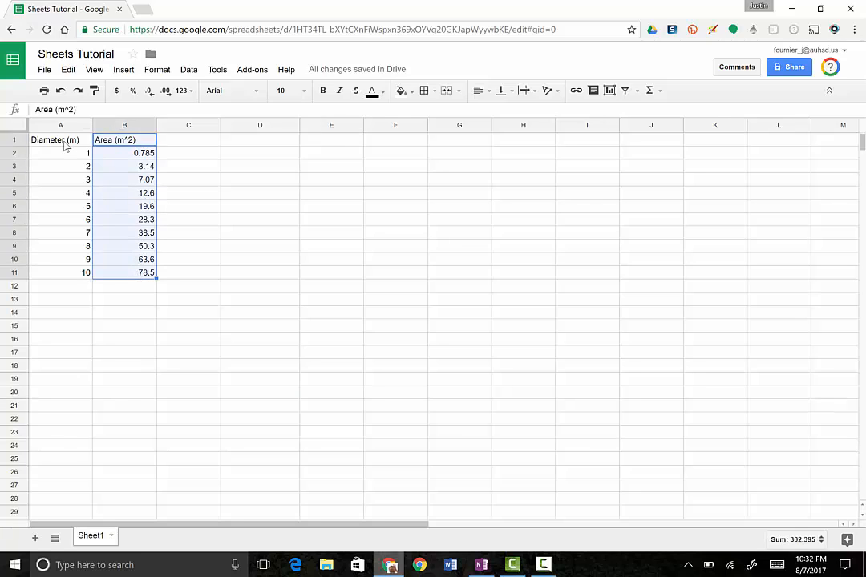
left_click(64, 142)
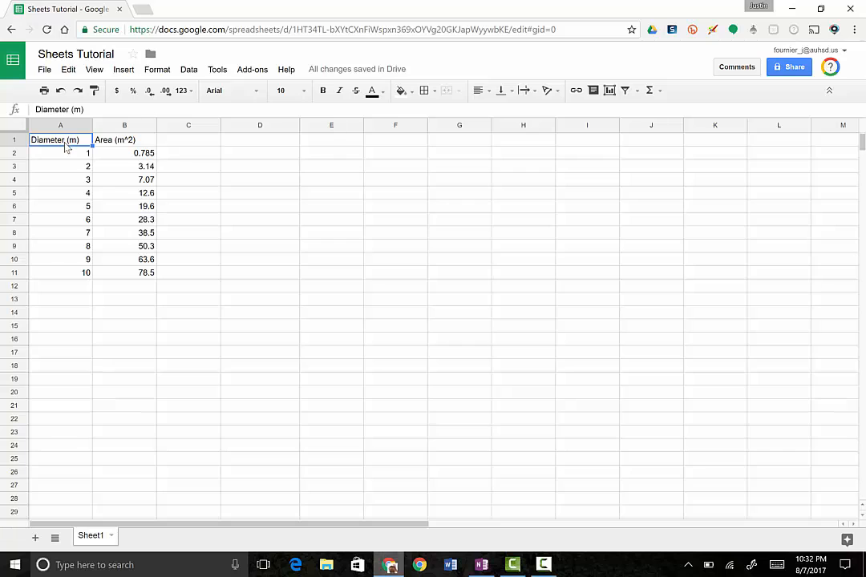
left_click_drag(64, 145, 74, 275)
left_click(186, 273)
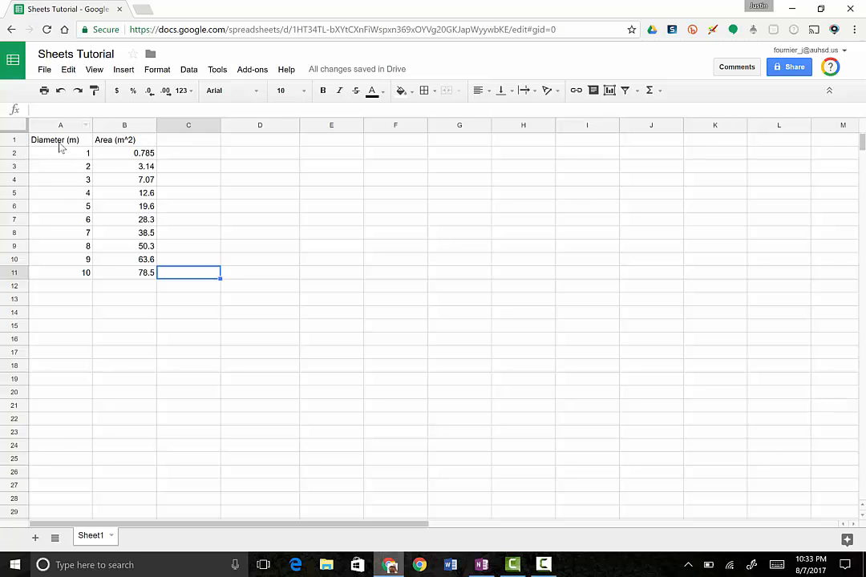
left_click_drag(62, 144, 68, 282)
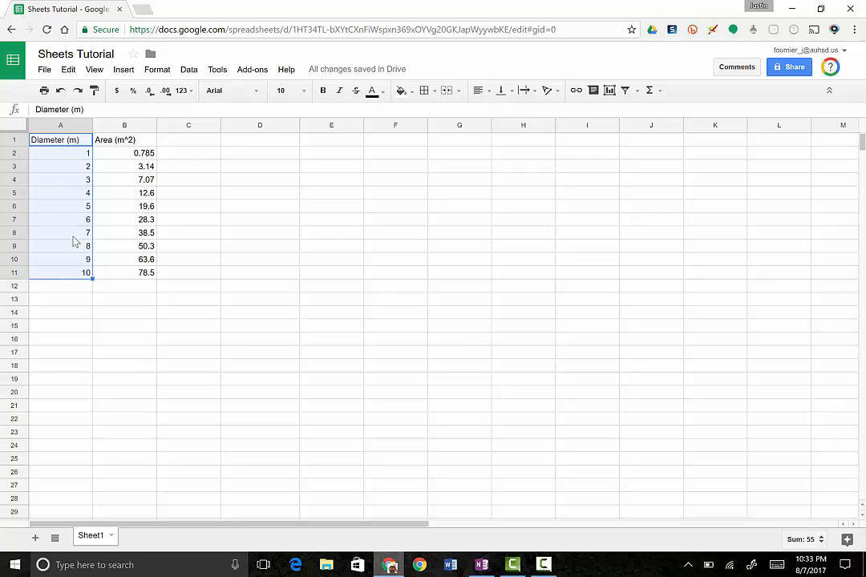
left_click(69, 144)
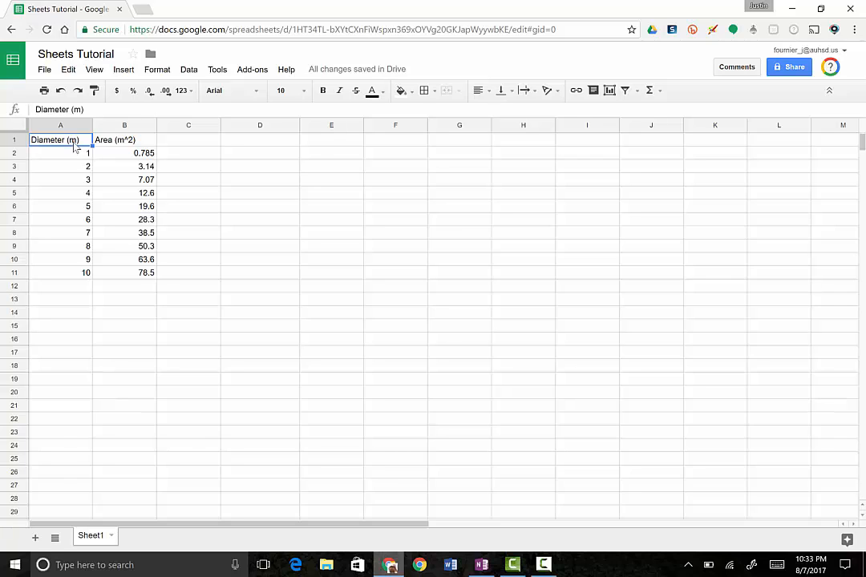
left_click(117, 145)
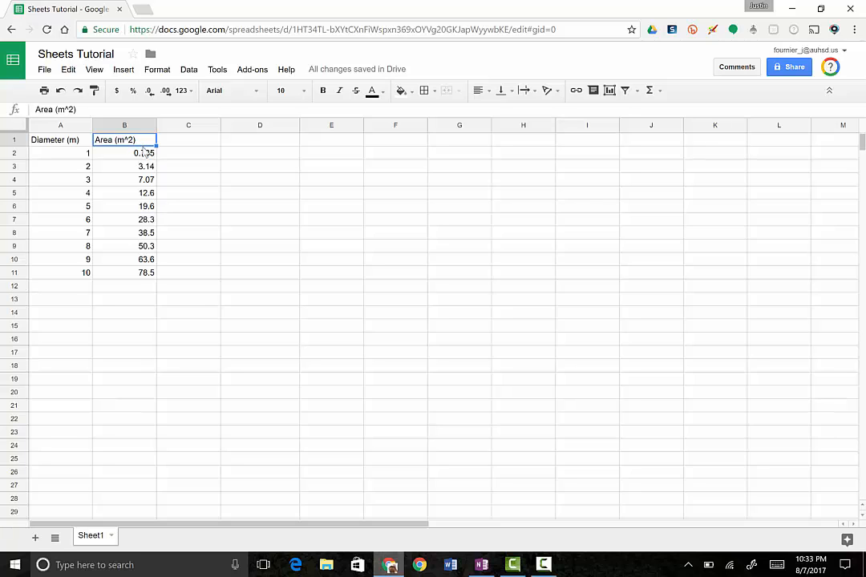
left_click(130, 154)
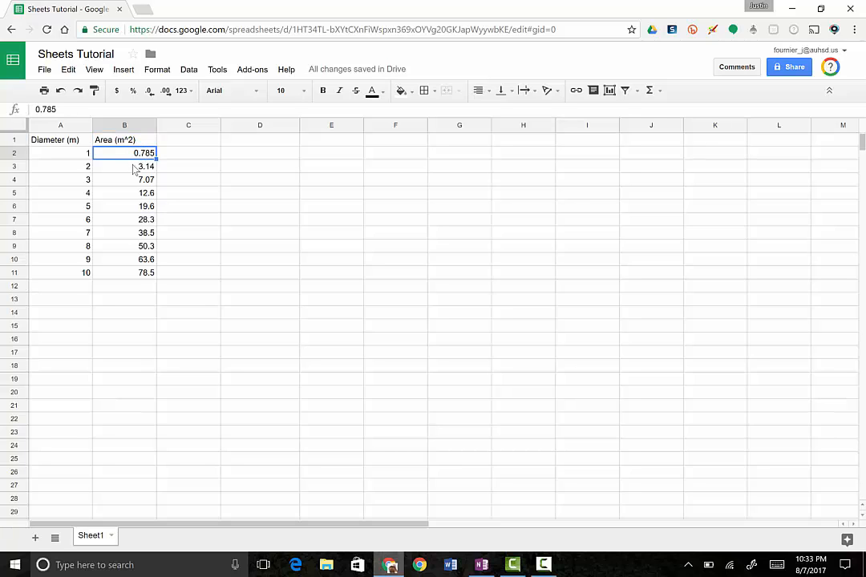
left_click(128, 165)
left_click(122, 155)
left_click(116, 173)
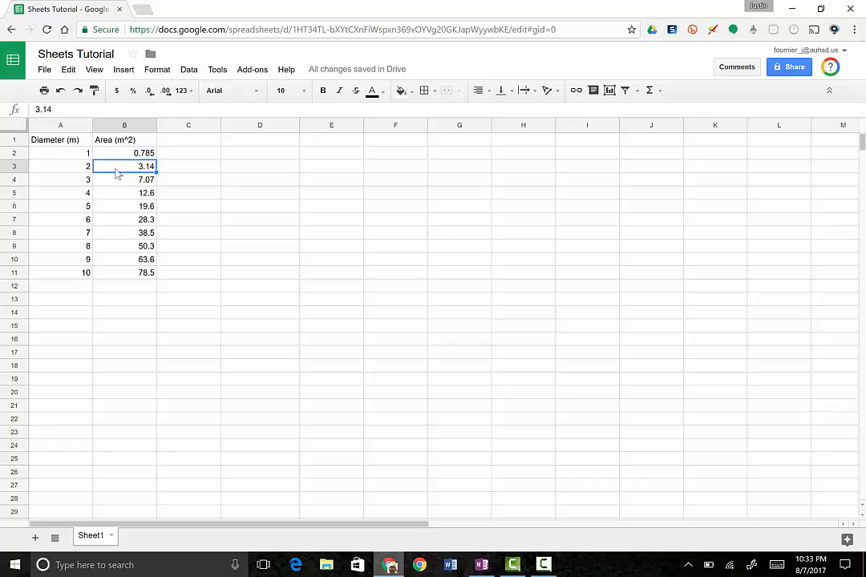
left_click(122, 183)
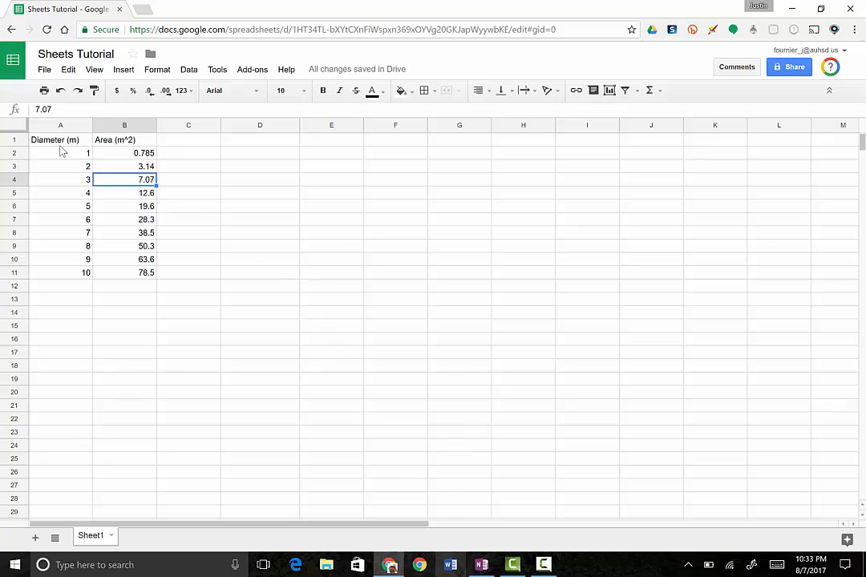
left_click(200, 273)
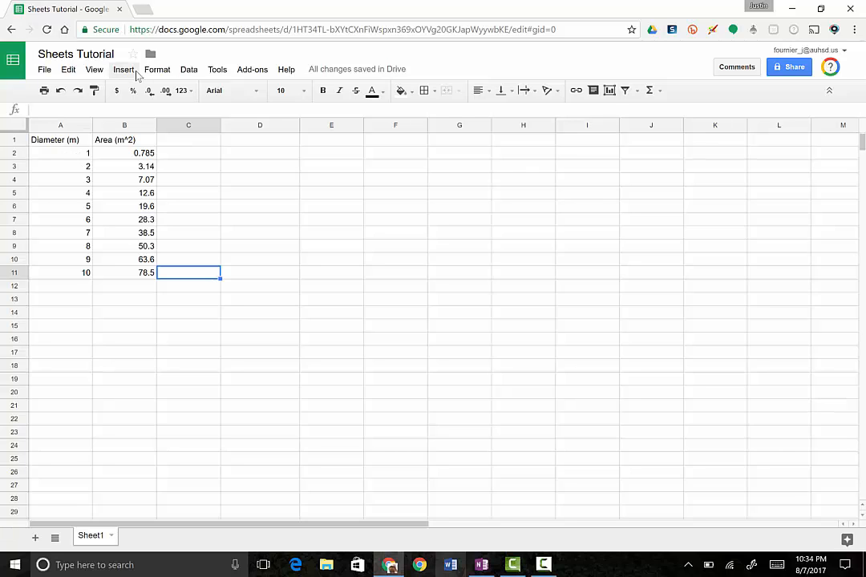
Step: Insert a chart from the diameter and area data in A1:B11, including the headers
left_click(57, 143)
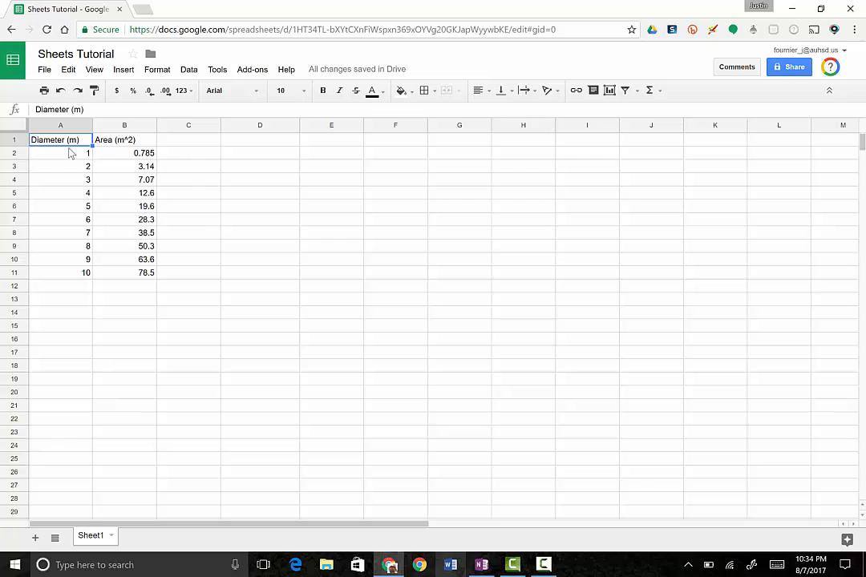
left_click_drag(69, 142, 117, 281)
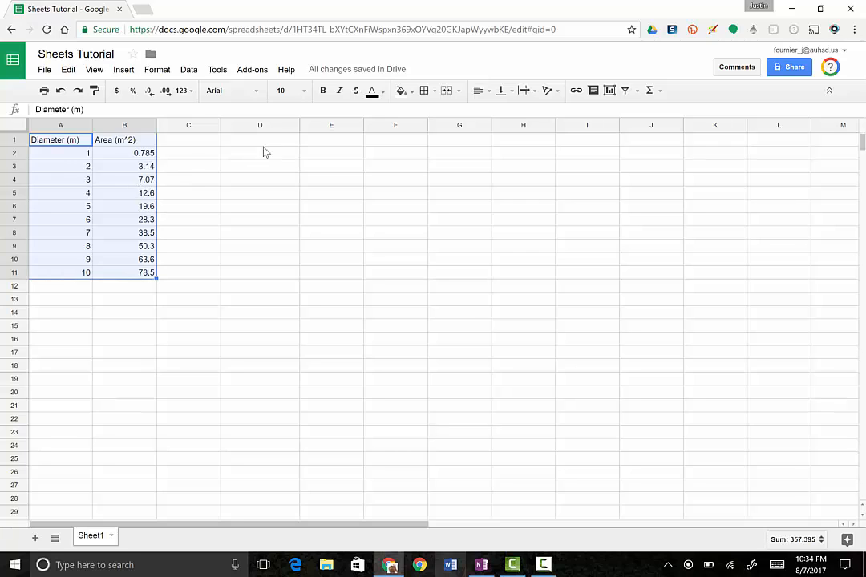
left_click(610, 90)
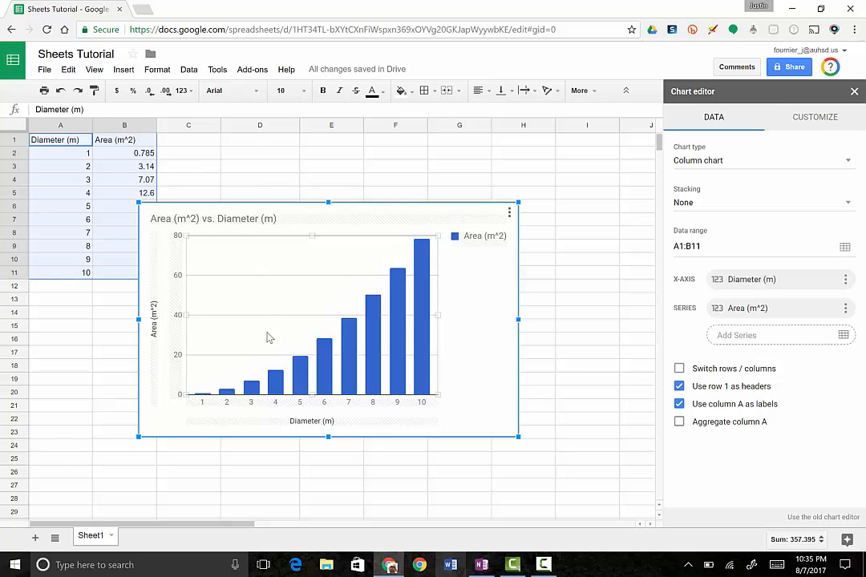
Step: Extend the chart title to read "Area (m^2) vs. Diameter (m) of a Circle"
left_click(374, 238)
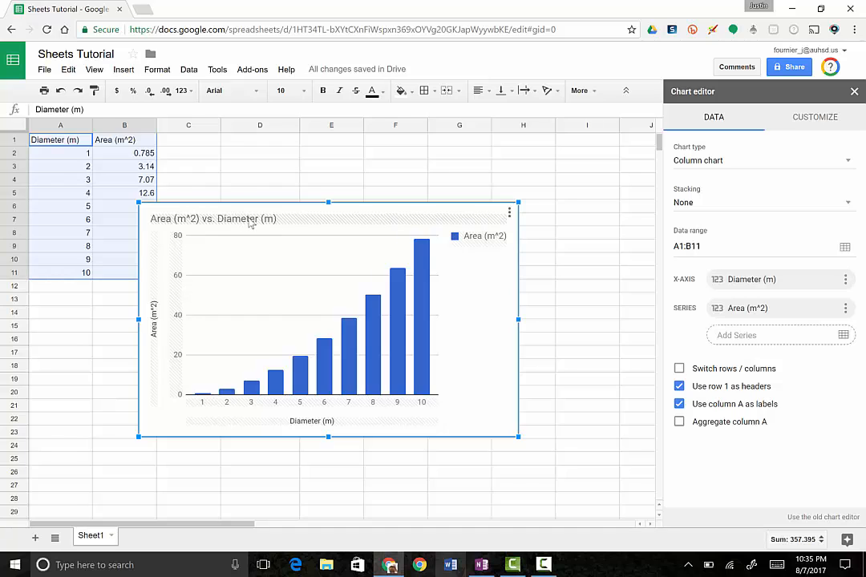
left_click(290, 275)
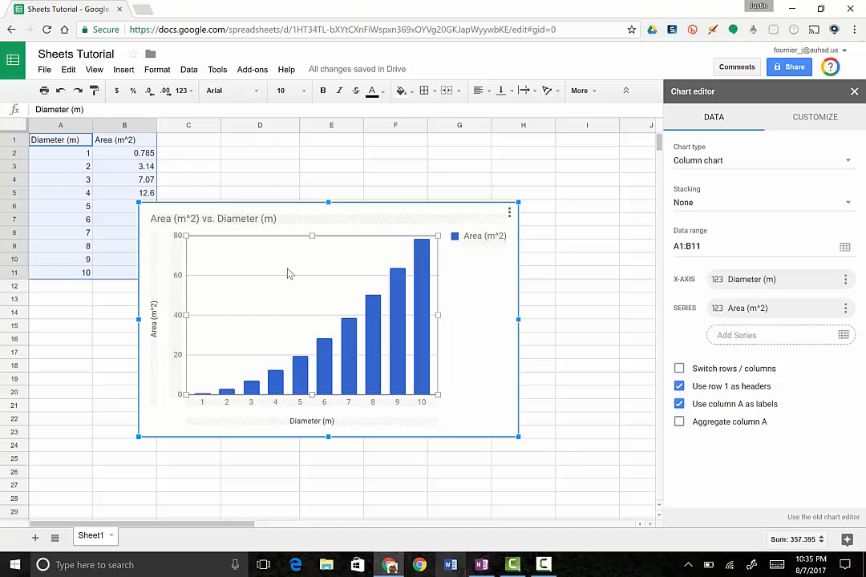
double_click(297, 223)
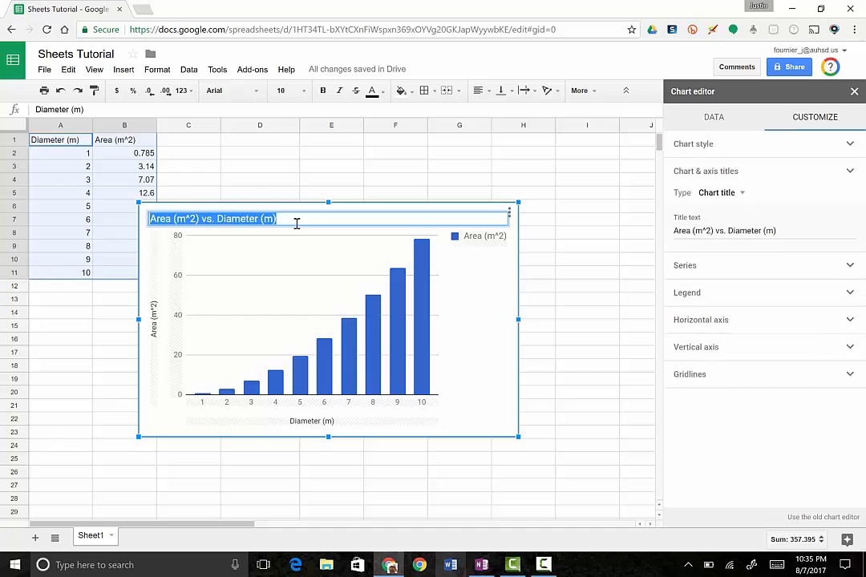
left_click(297, 223)
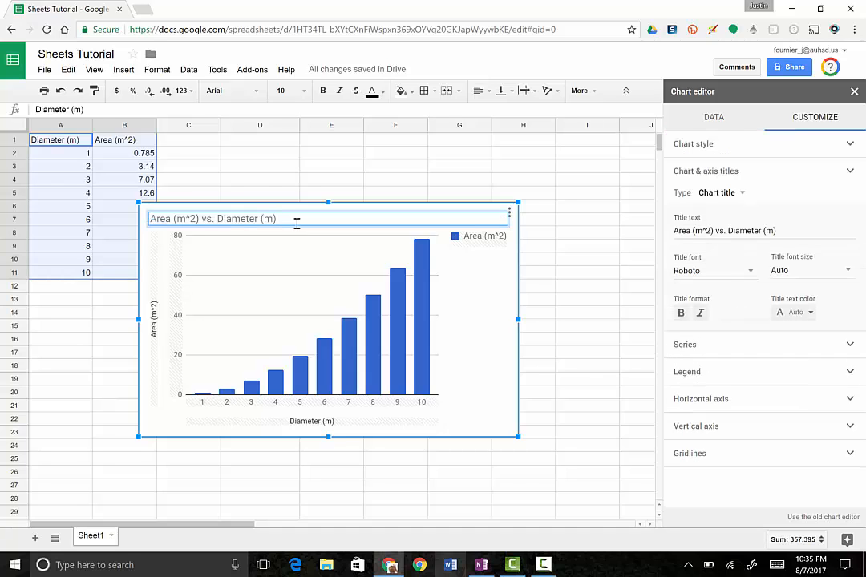
type("of a Circle")
key("Return")
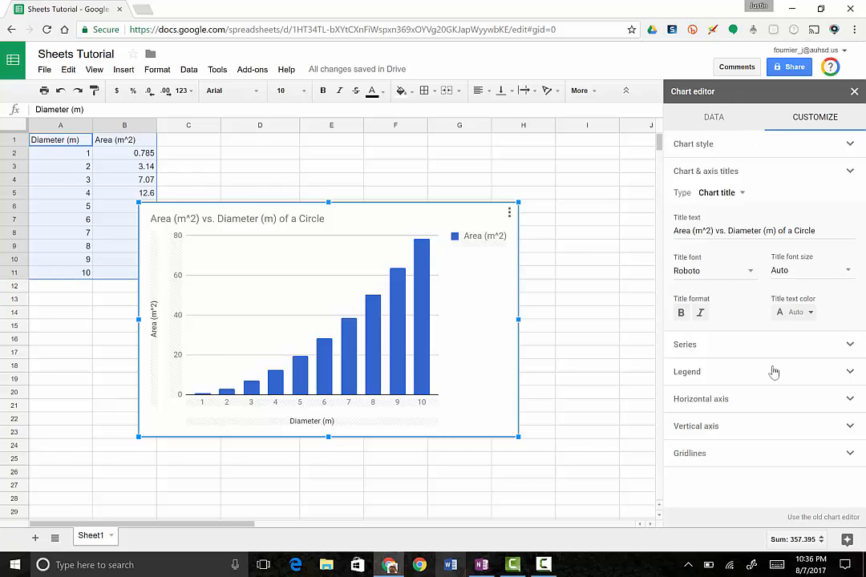
Step: Change the chart type to a scatter chart
left_click(717, 125)
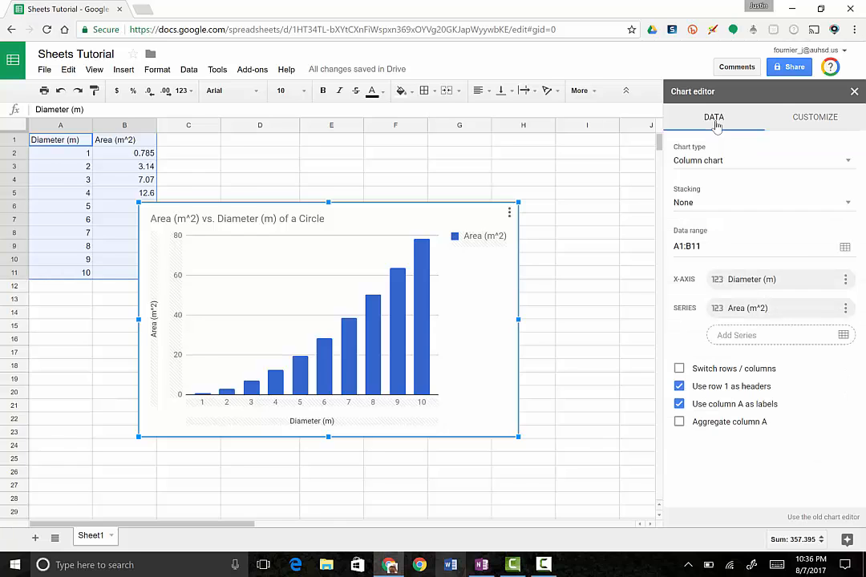
left_click(802, 130)
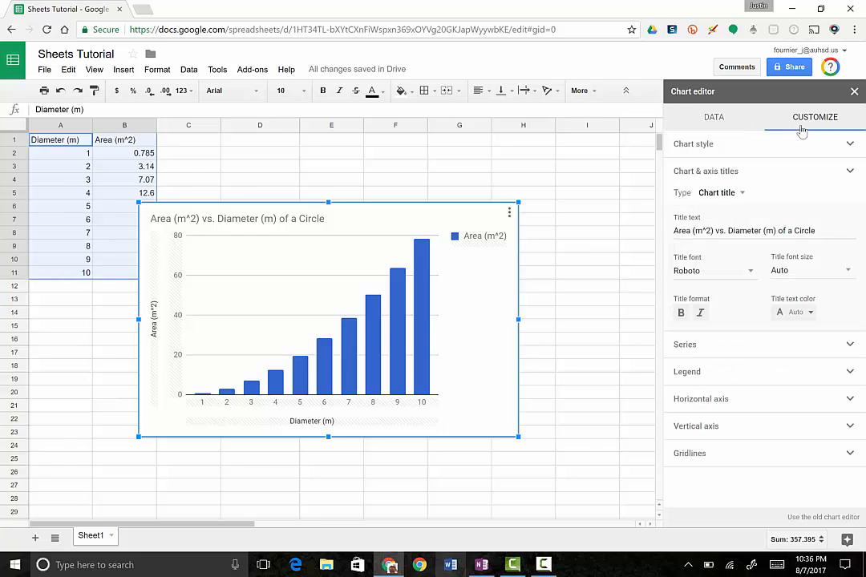
left_click(725, 129)
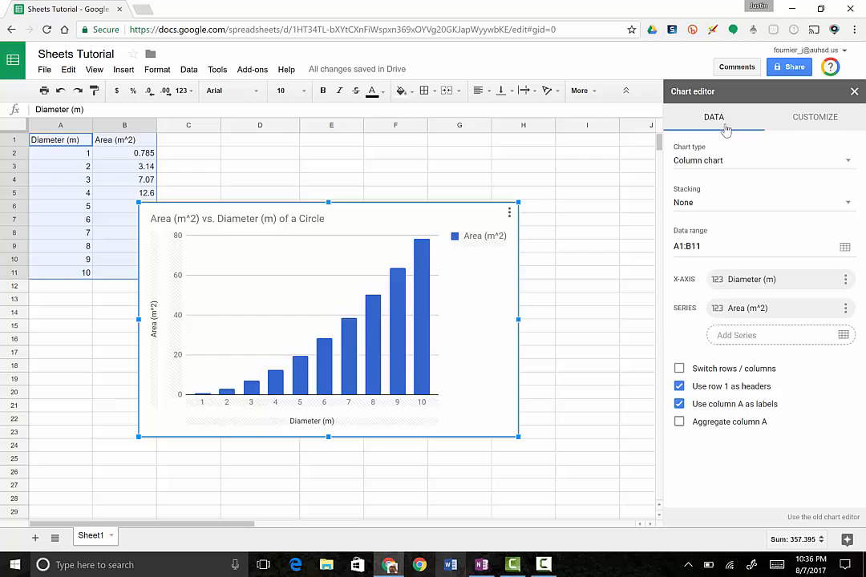
left_click(709, 164)
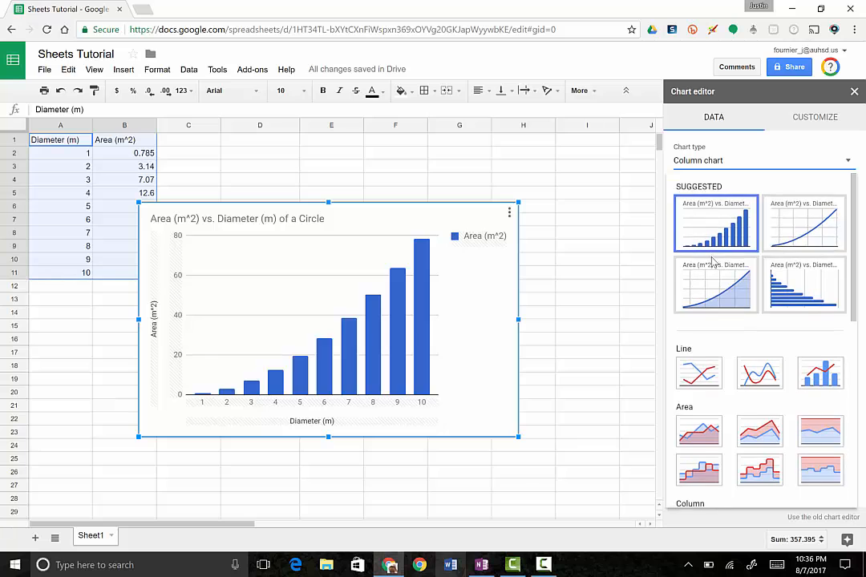
scroll(713, 262, "down", 2)
scroll(714, 262, "down", 5)
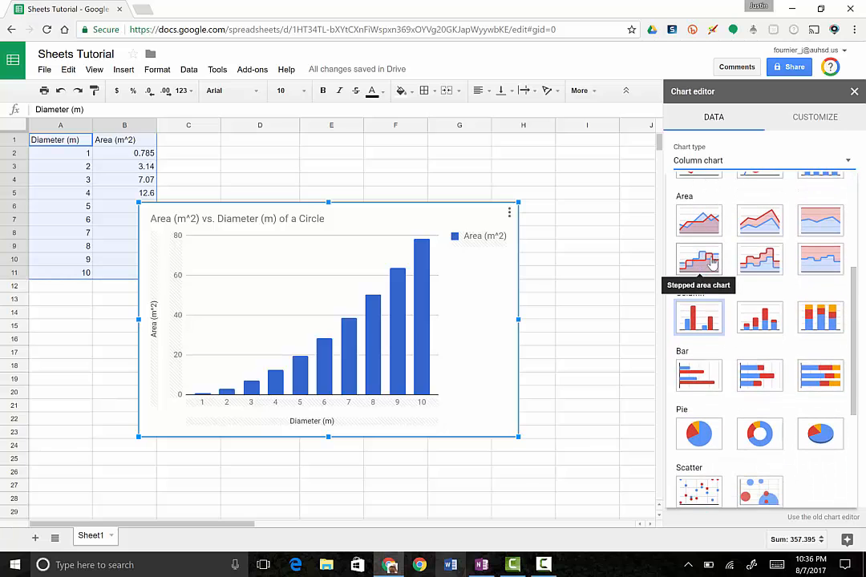
scroll(711, 263, "down", 3)
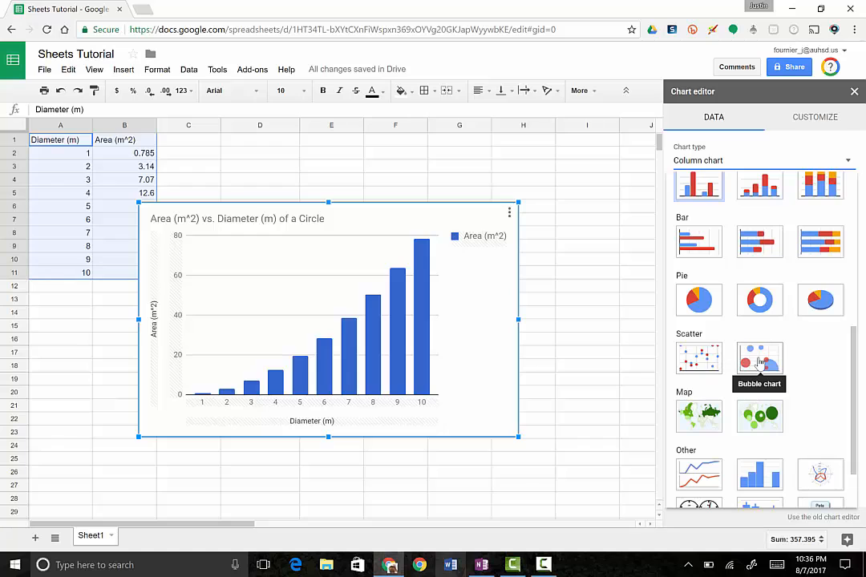
left_click(697, 362)
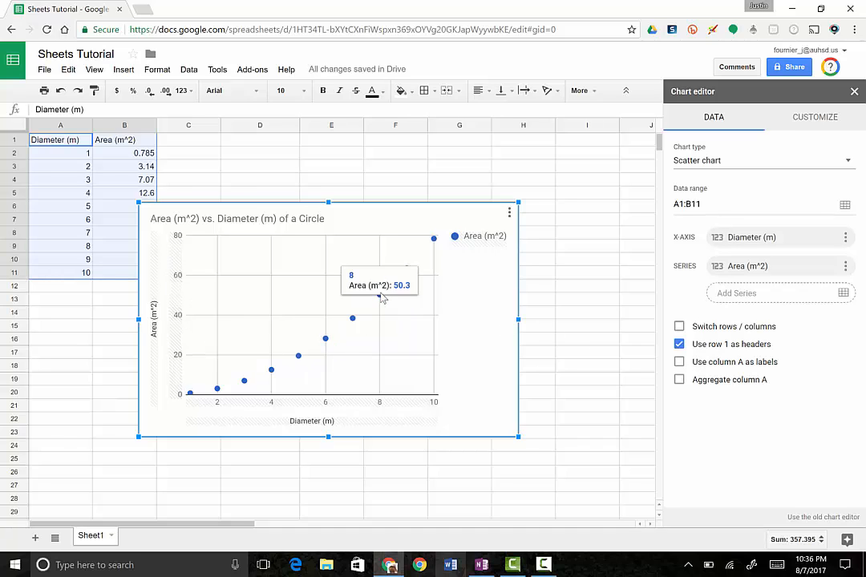
Step: Reposition the scatter chart so its upper edge lies at row 4 and its left edge overlaps column B
mouse_move(340, 328)
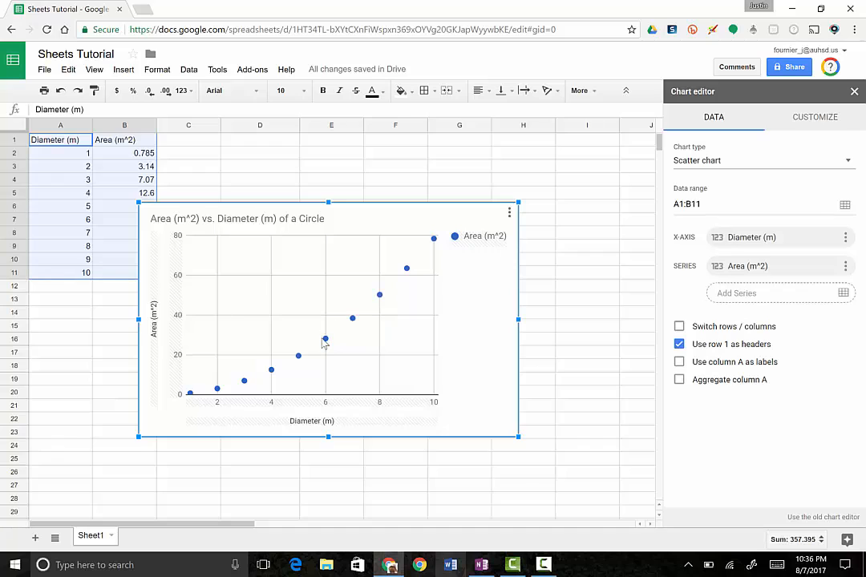
mouse_move(327, 346)
left_click_drag(249, 218, 279, 247)
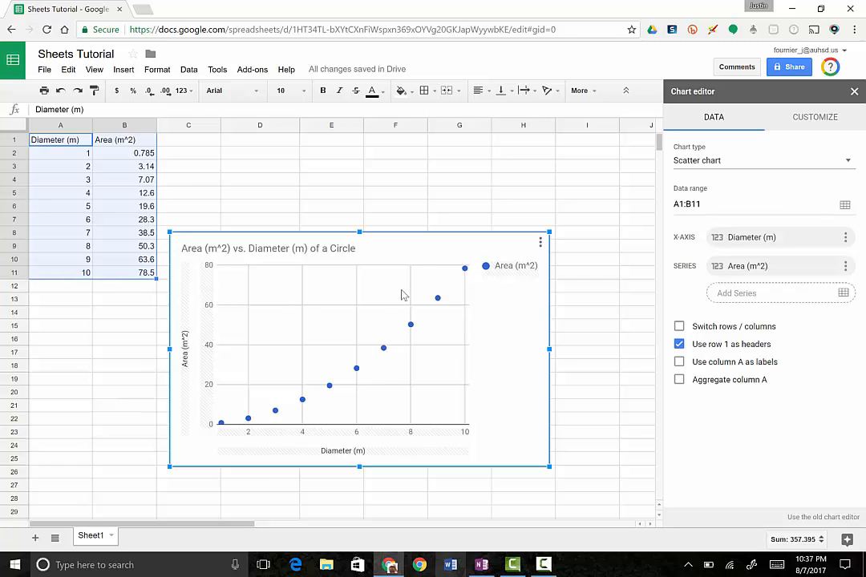
left_click_drag(409, 249, 376, 201)
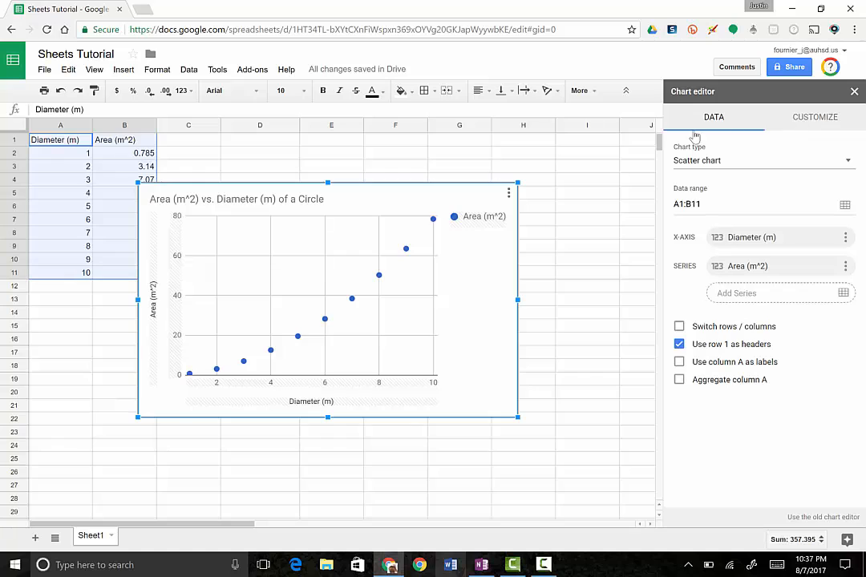
Step: Examine the chart's vertical and horizontal axis title settings, its style options and the available title types
left_click(817, 120)
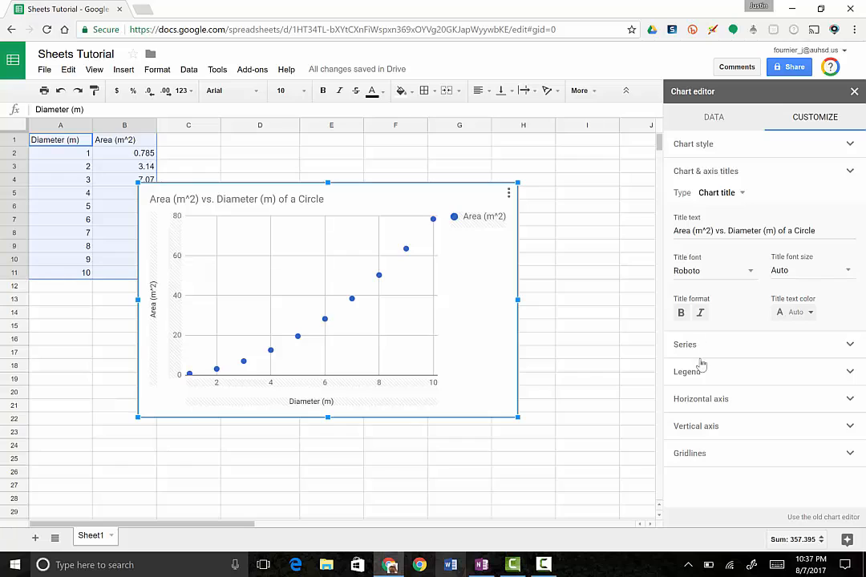
left_click(155, 319)
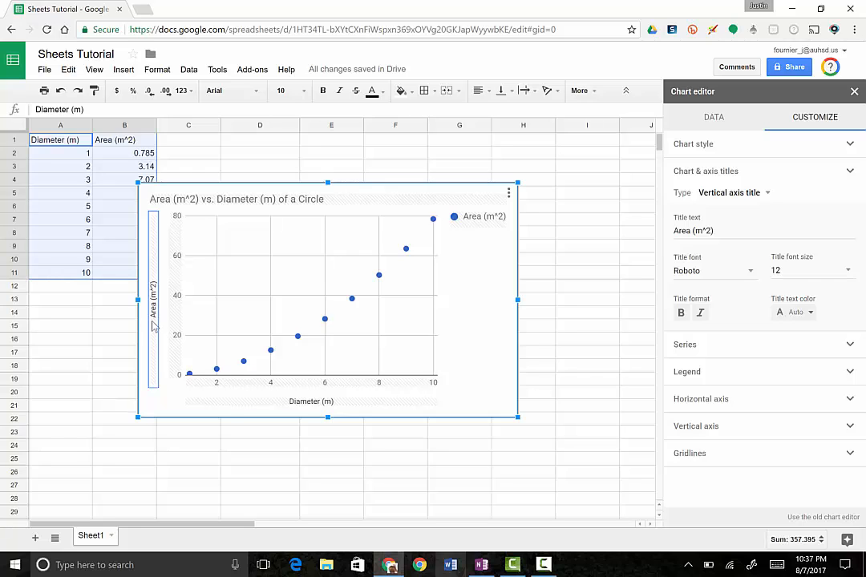
left_click(300, 410)
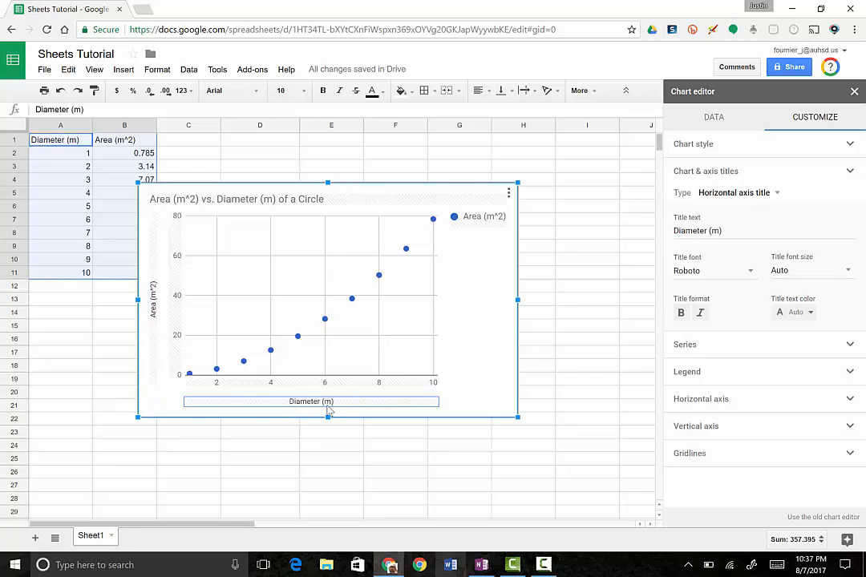
left_click(487, 325)
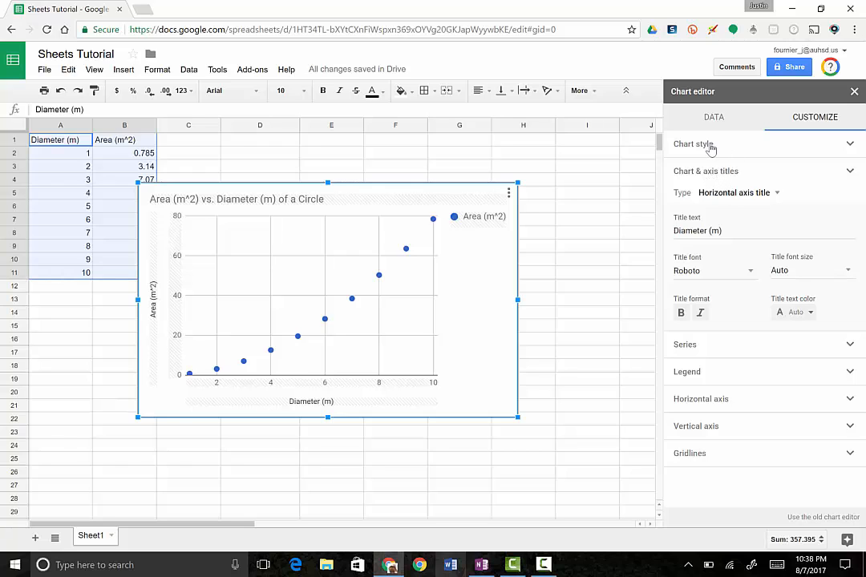
left_click(710, 146)
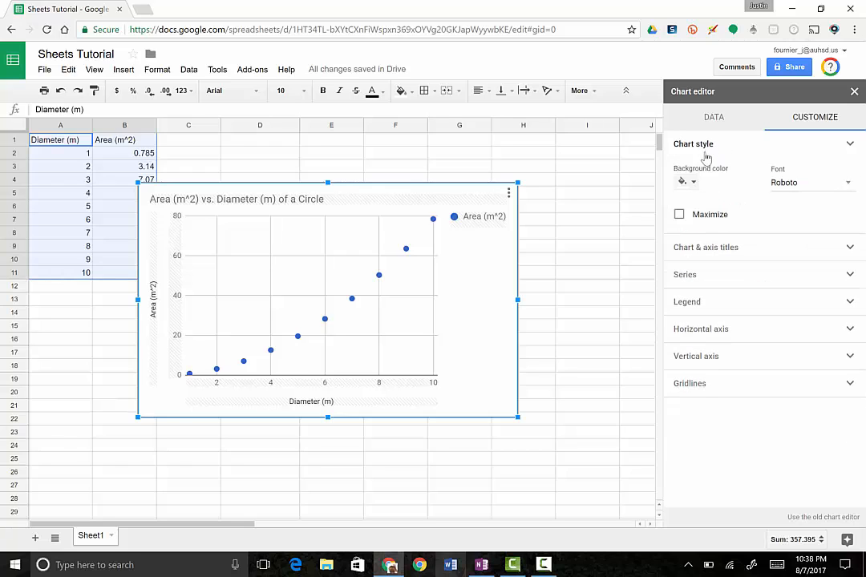
left_click(707, 249)
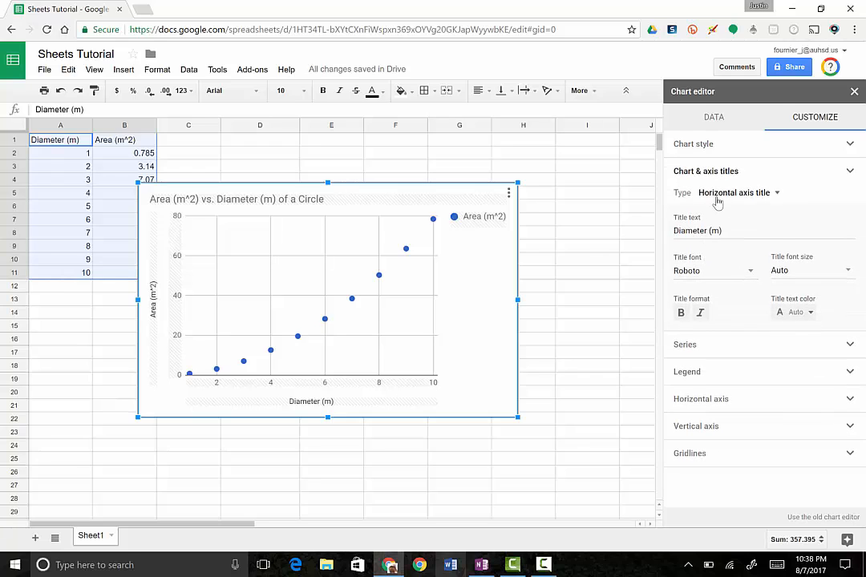
left_click(744, 198)
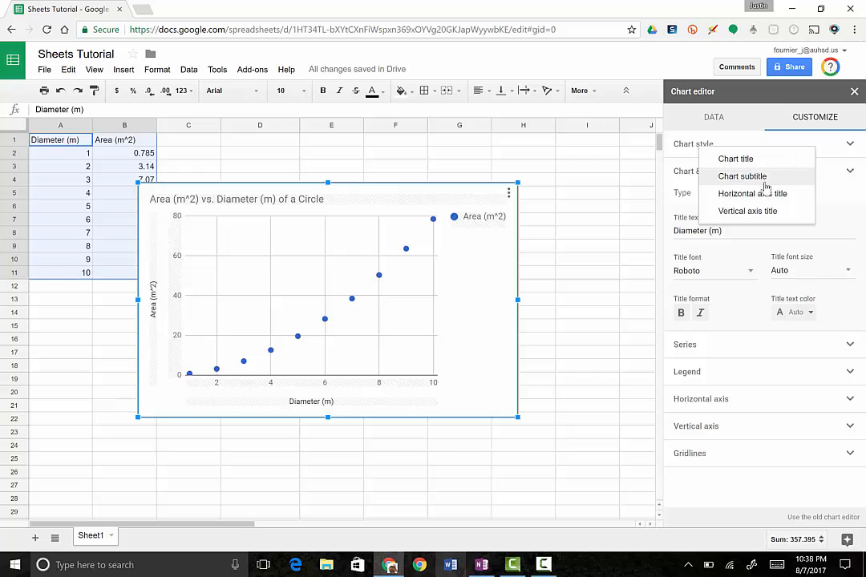
left_click(851, 212)
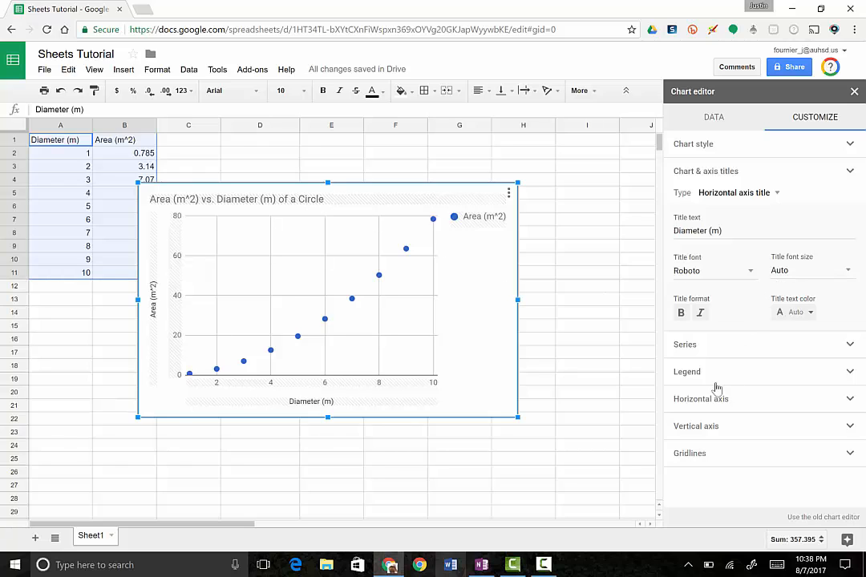
left_click(257, 329)
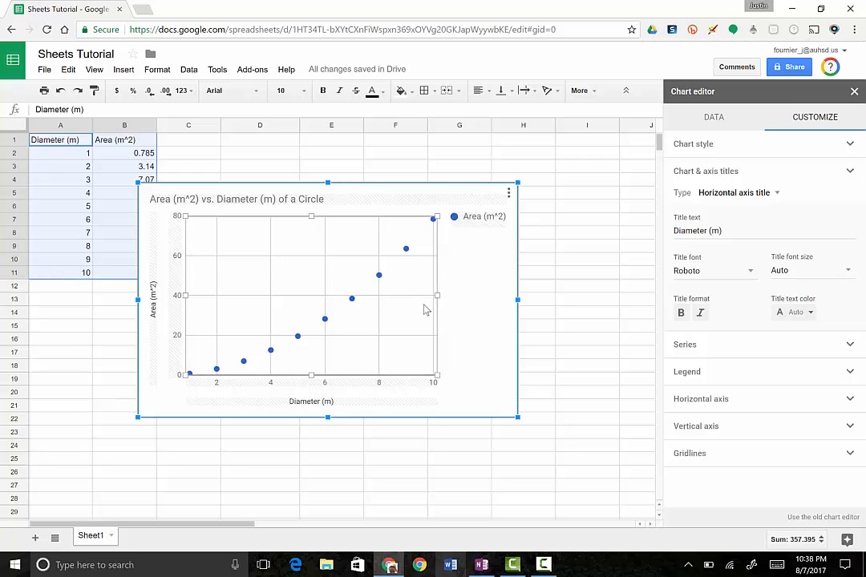
Step: Add a linear trendline to the Area (m^2) series of the scatter chart
left_click(704, 353)
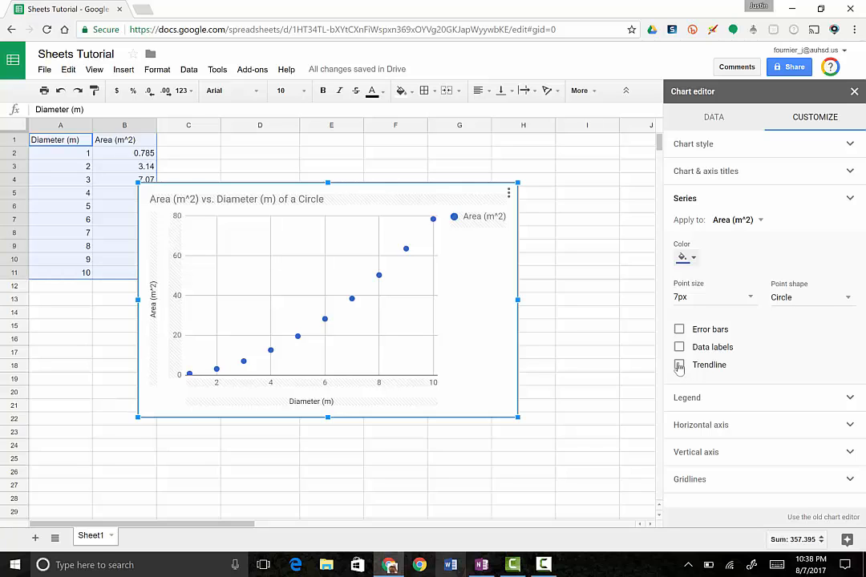
left_click(679, 366)
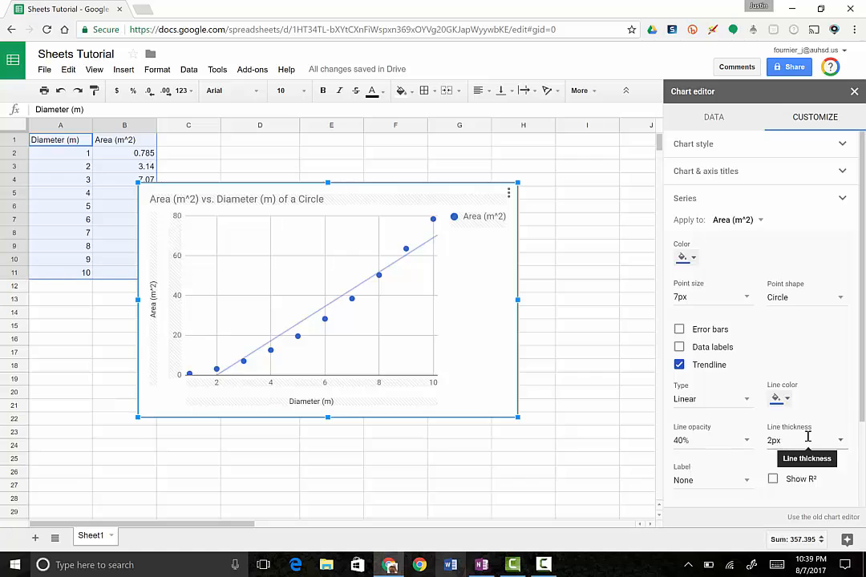
left_click(740, 407)
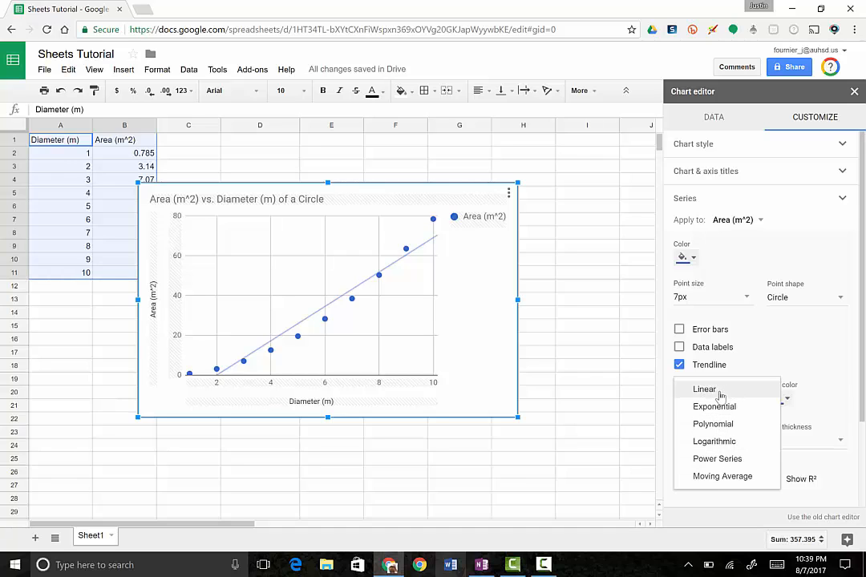
left_click(722, 396)
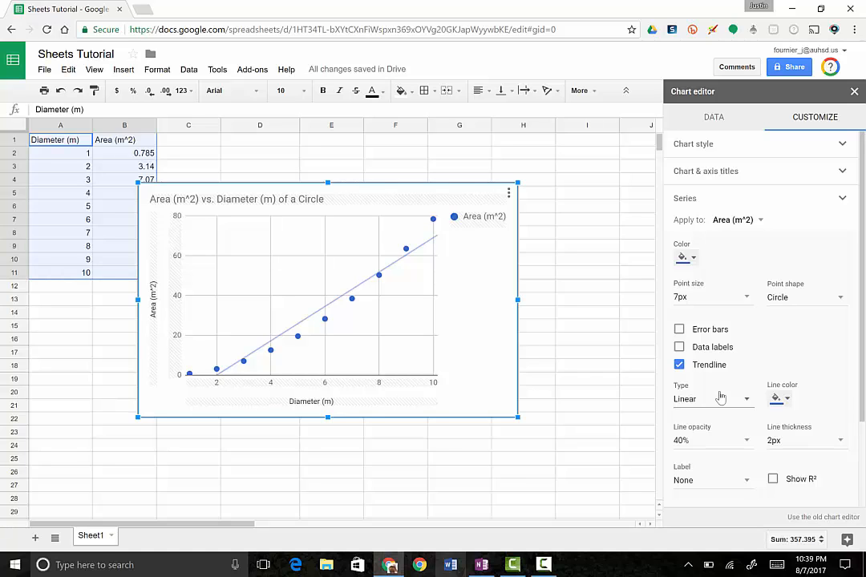
Step: Try error bars on the Area (m^2) series and remove them again
left_click(702, 484)
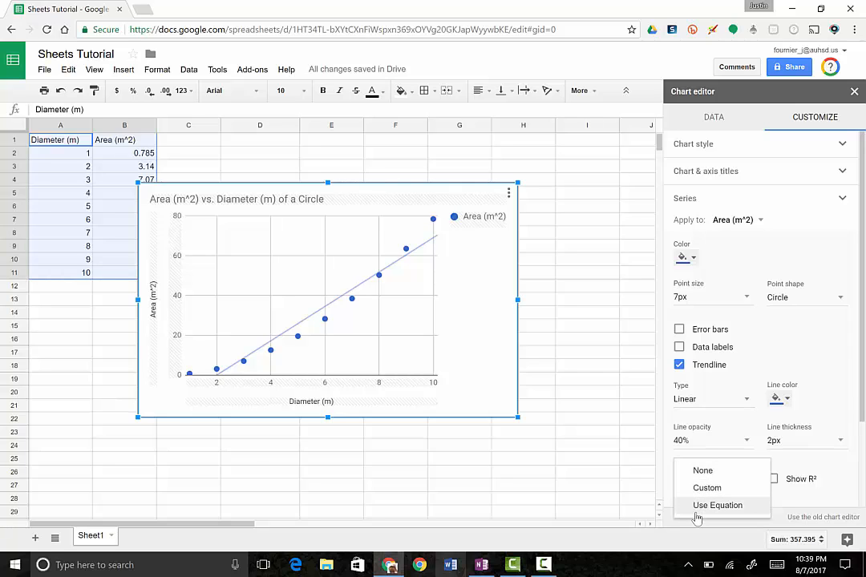
left_click(806, 337)
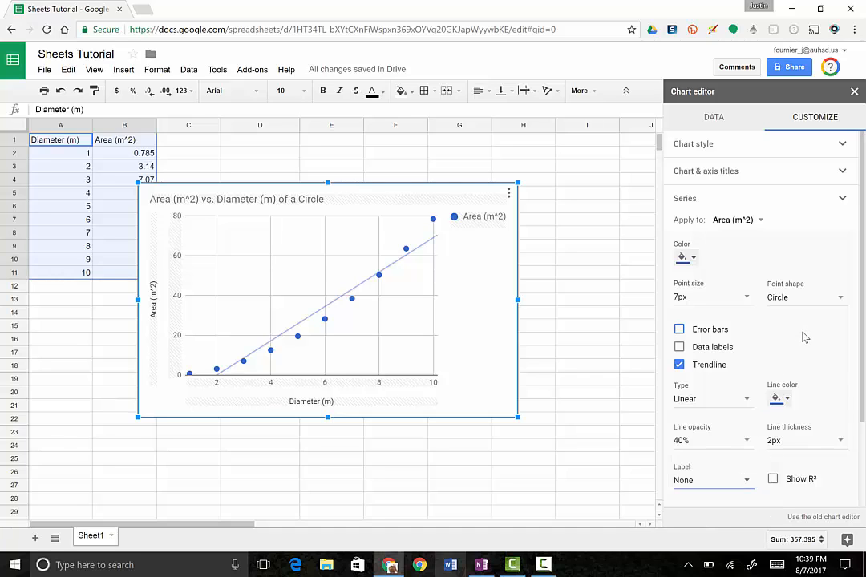
left_click(709, 329)
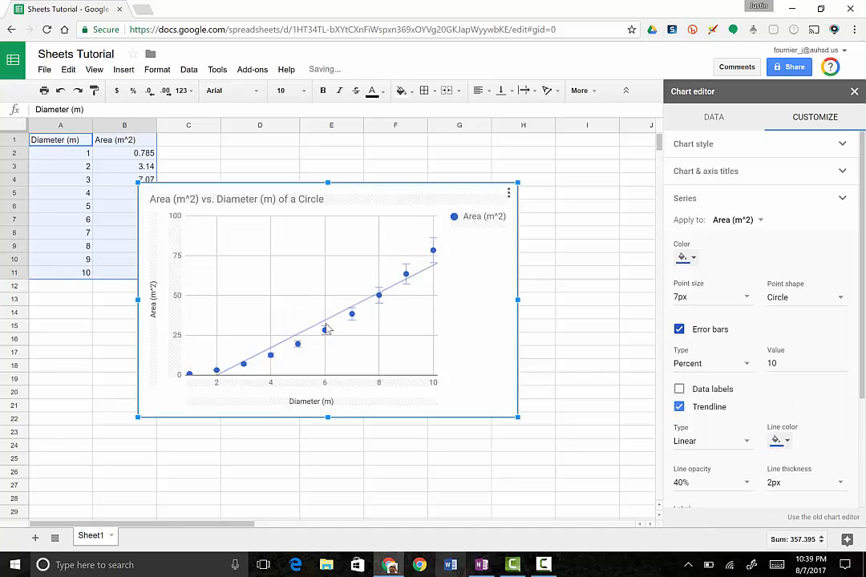
left_click(678, 330)
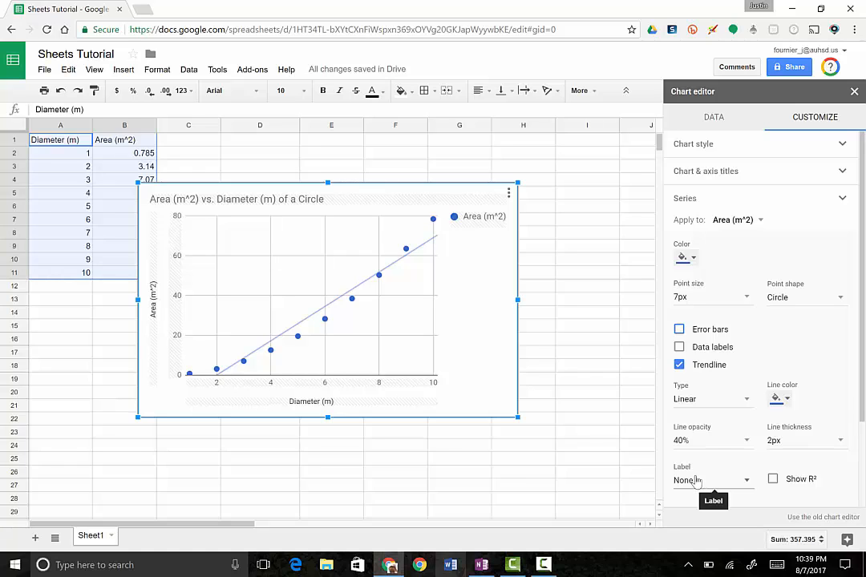
Step: Label the trendline with its equation, show its R² value, and leave the chart editor
left_click(700, 481)
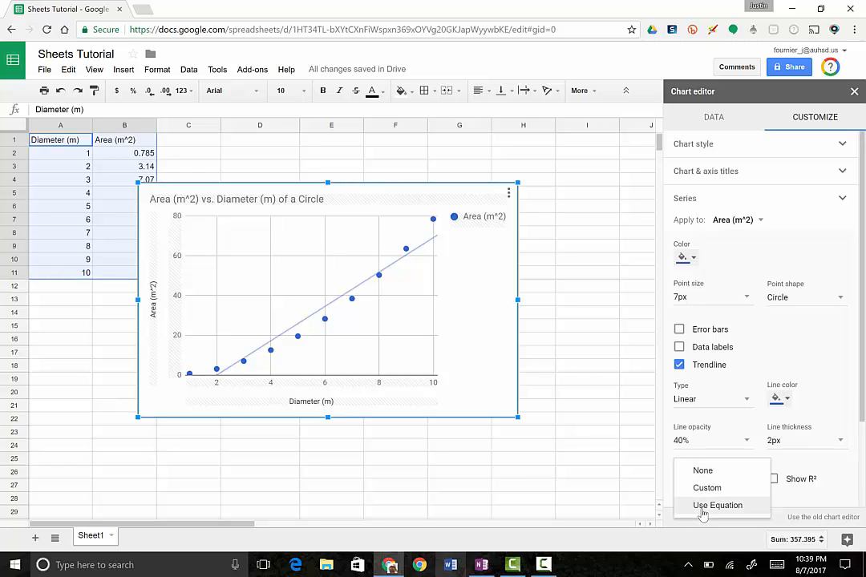
left_click(702, 506)
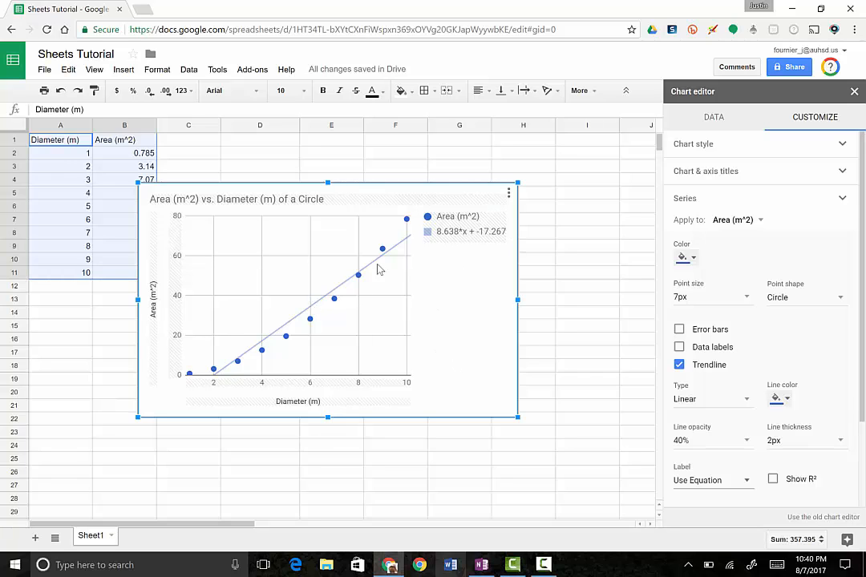
mouse_move(363, 282)
left_click(773, 482)
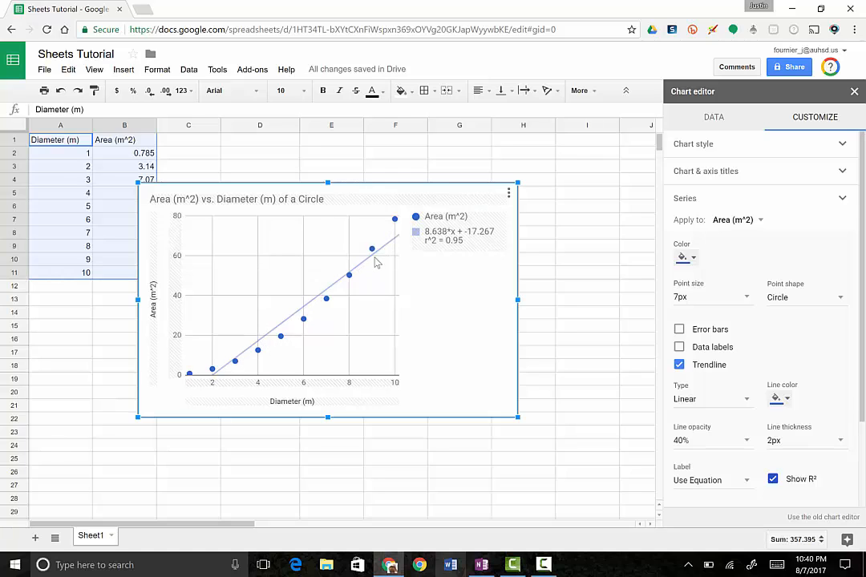
mouse_move(307, 324)
left_click(521, 415)
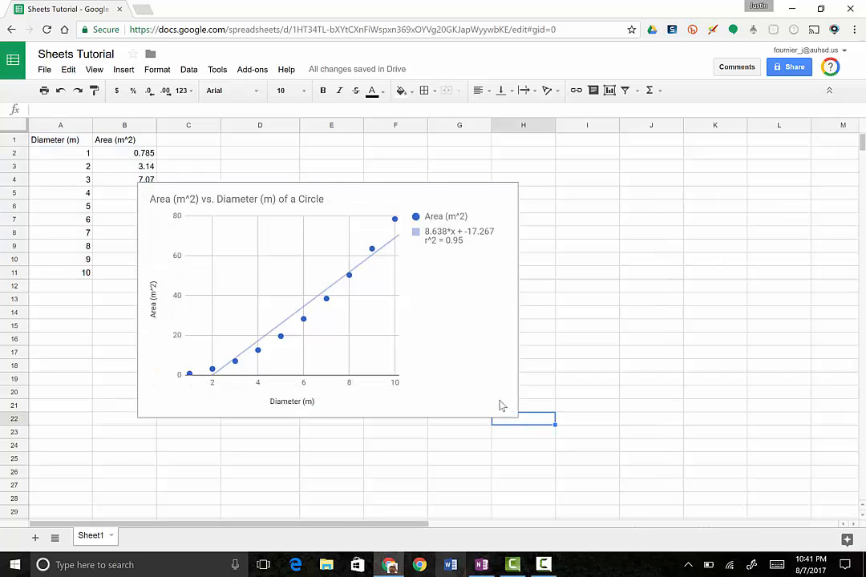
Step: Shrink the chart and move it below the data table, so it spans about rows 14 to 28 from column A to E
left_click(504, 407)
left_click_drag(517, 417, 449, 376)
left_click_drag(292, 260, 255, 320)
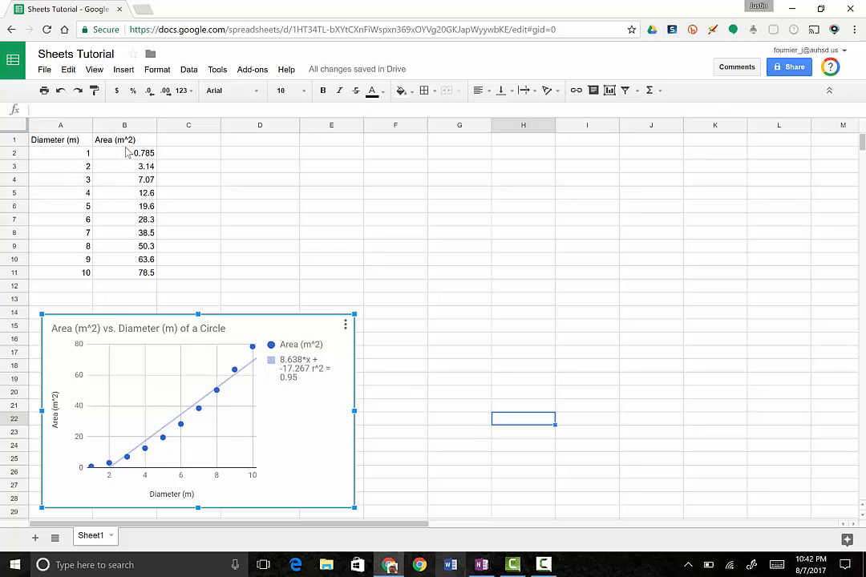
Step: Copy the area column B1:B11, including its header, to column E starting at E1
left_click_drag(132, 141, 140, 273)
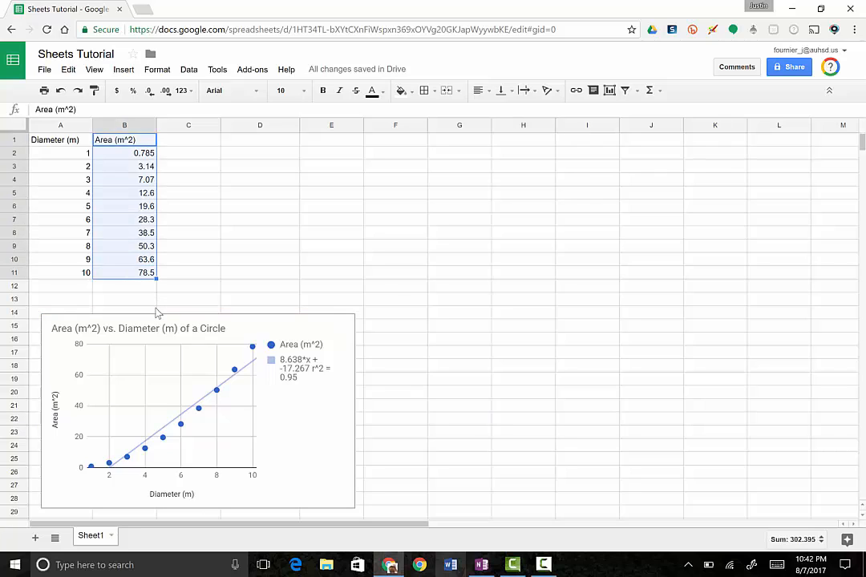
key("ctrl+c")
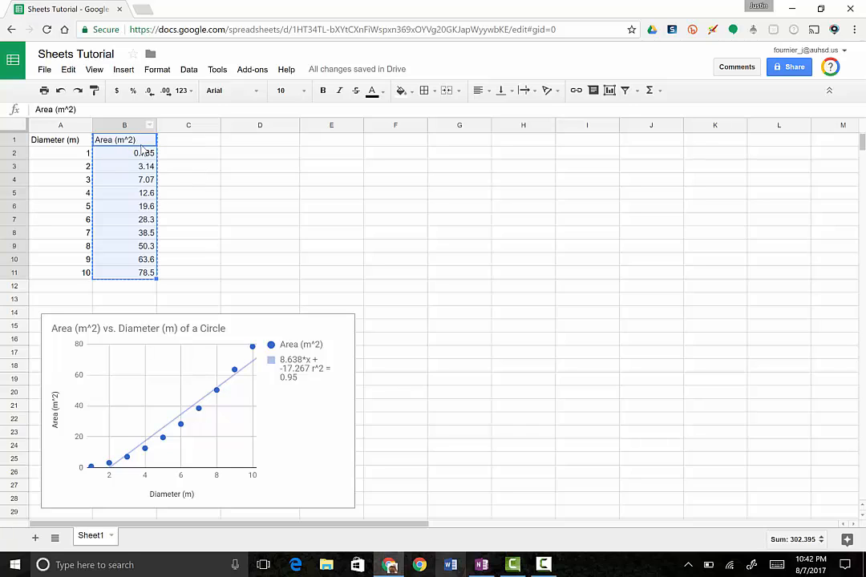
left_click(338, 141)
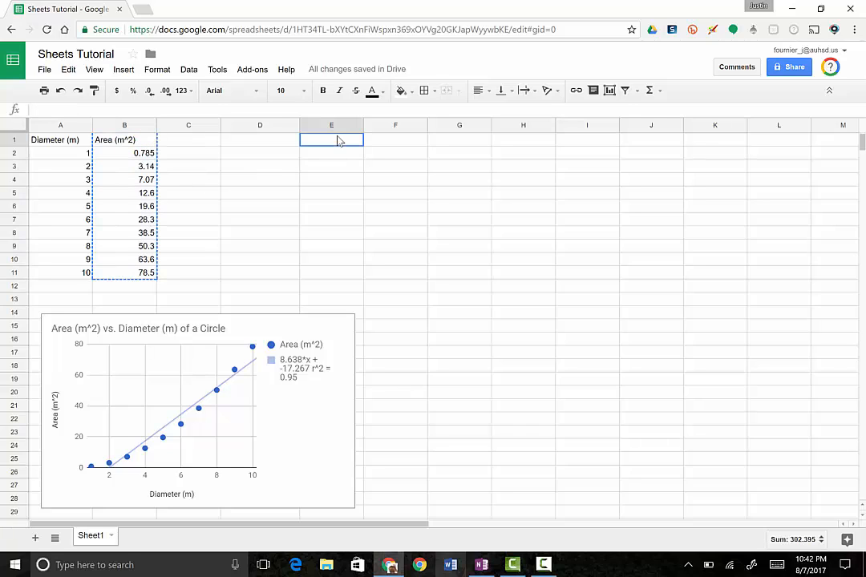
key("ctrl+v")
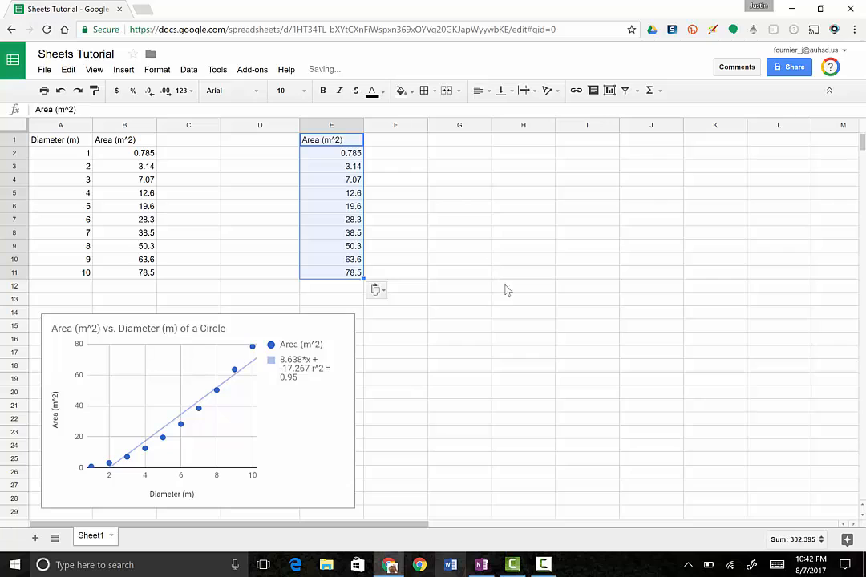
left_click(232, 211)
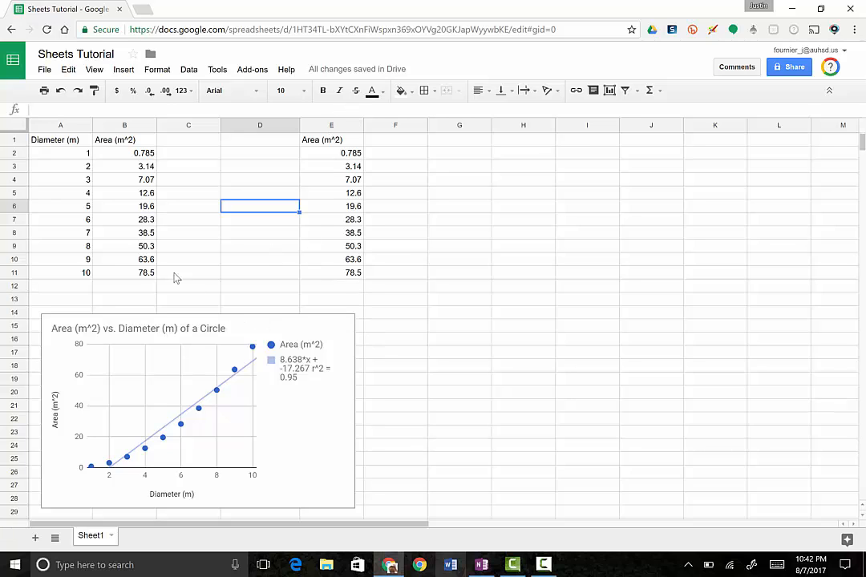
left_click(68, 124)
left_click(252, 144)
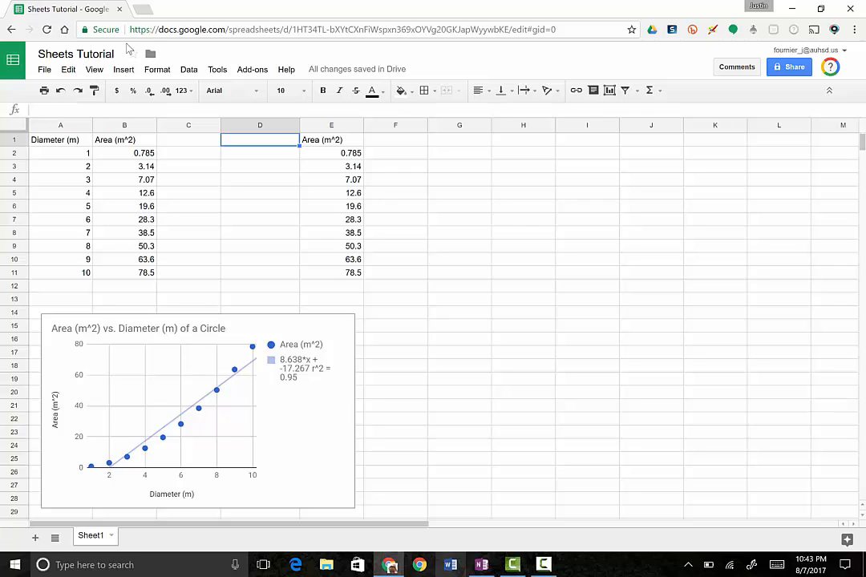
left_click(326, 146)
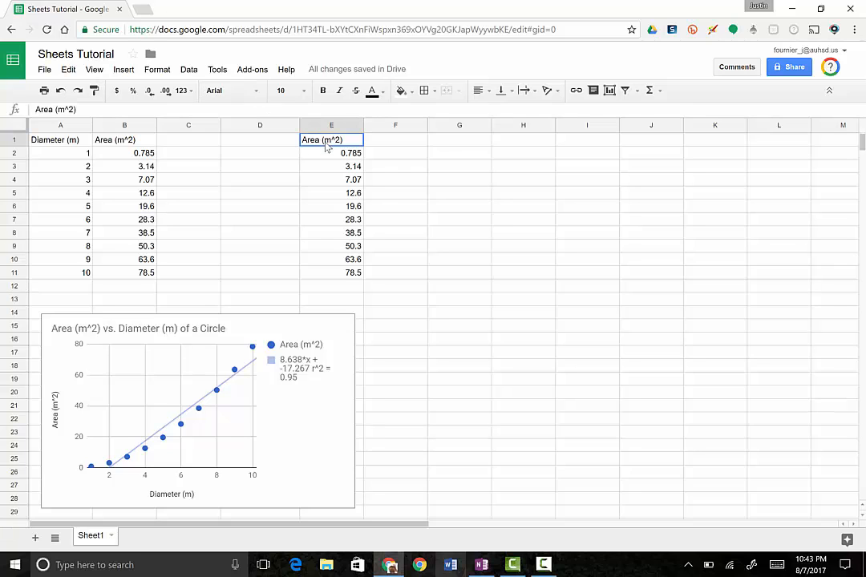
Step: Enter the header "Diameter^2 (m^2)" in cell D1, beside the copied area column
left_click(261, 147)
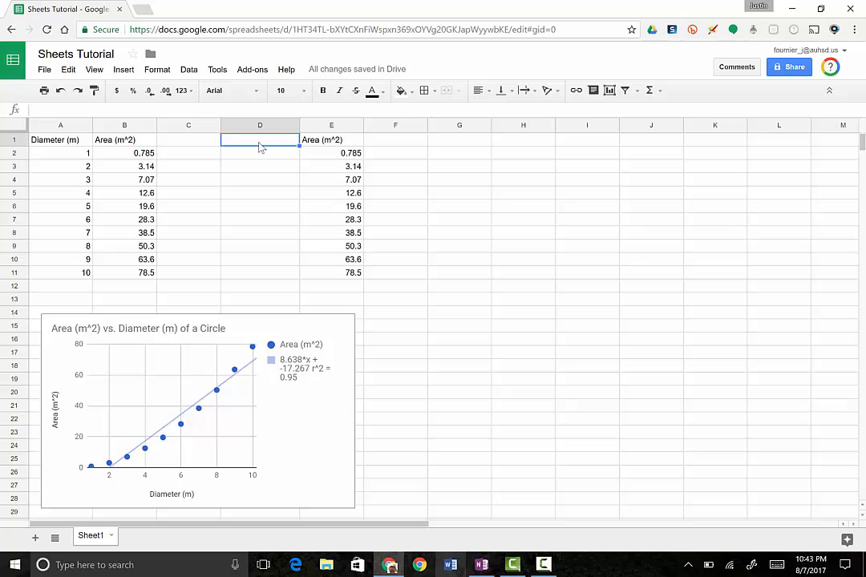
type("Dia")
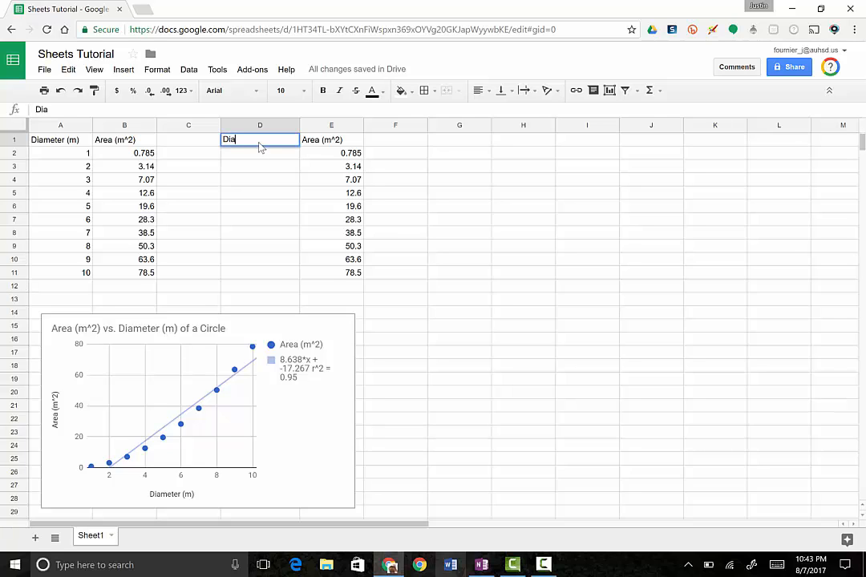
key("BackSpace")
key("BackSpace")
key("BackSpace")
type("Diameter")
key("BackSpace")
type("^2 (m")
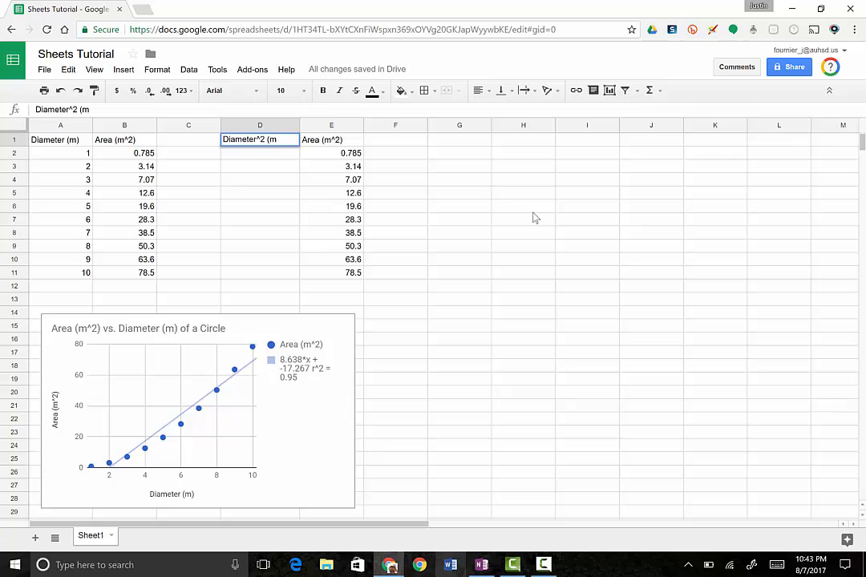
type("^2)")
key("Return")
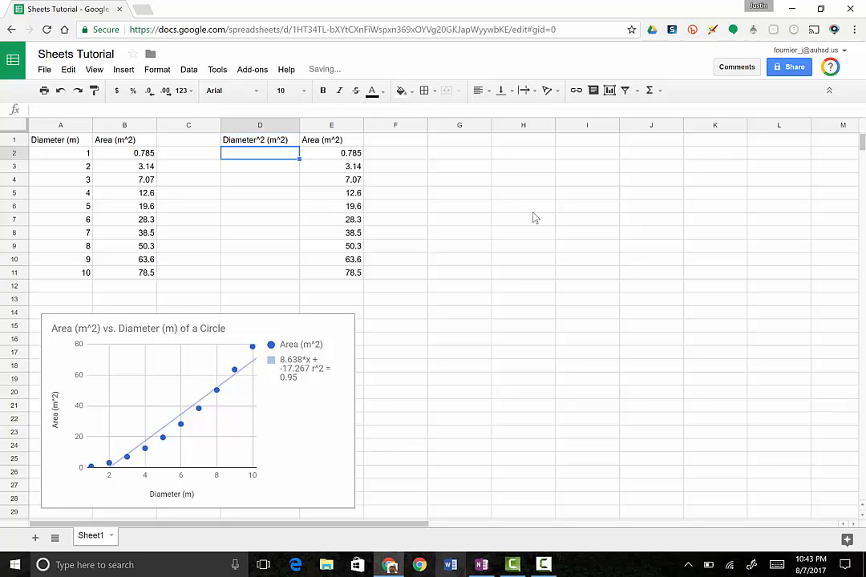
key("Up")
key("Right")
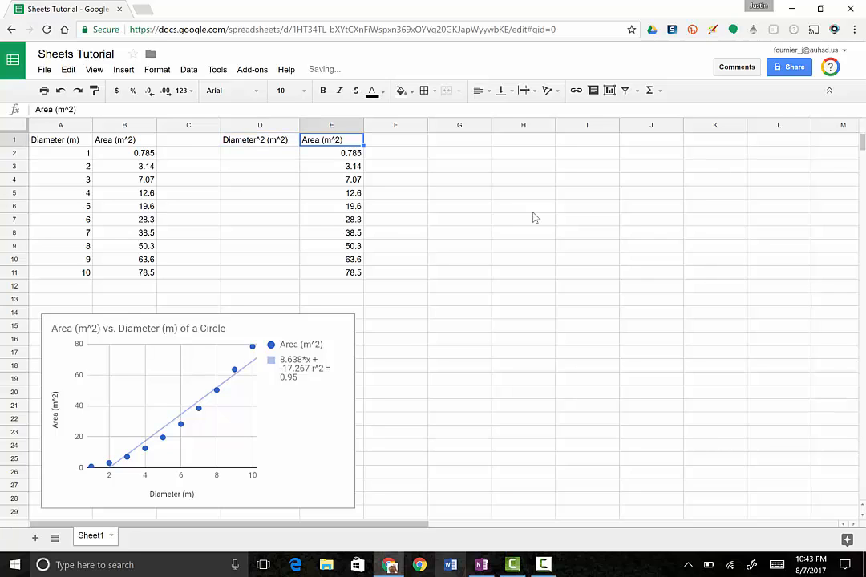
key("Left")
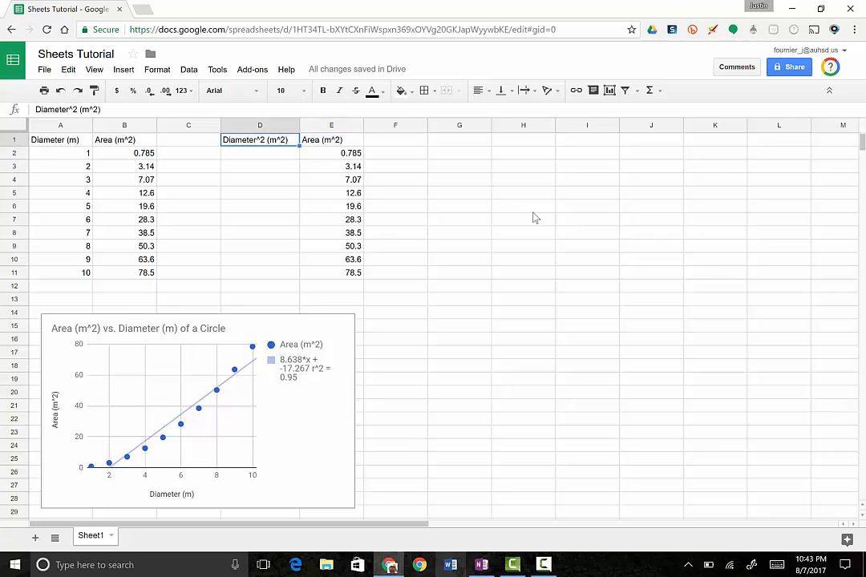
key("Left")
key("Left")
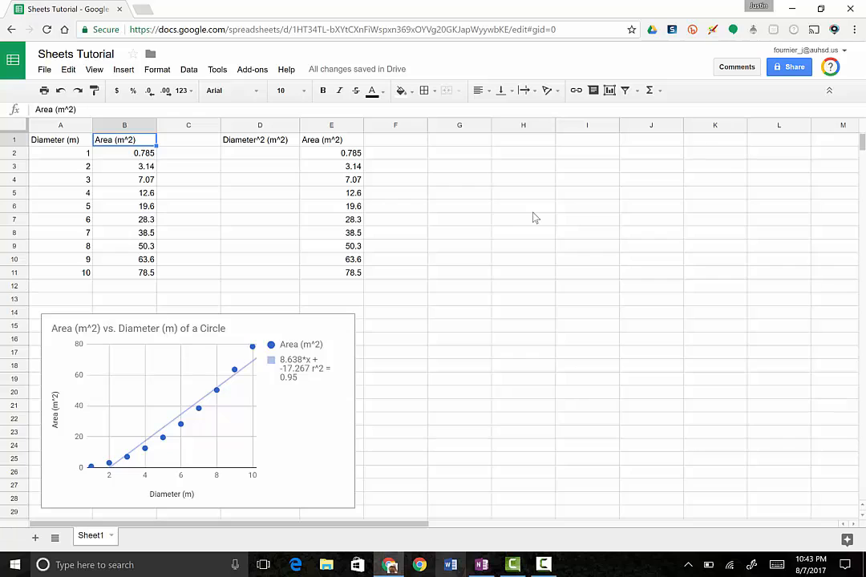
key("Left")
key("Right")
key("Right")
key("Right")
key("Right")
key("Left")
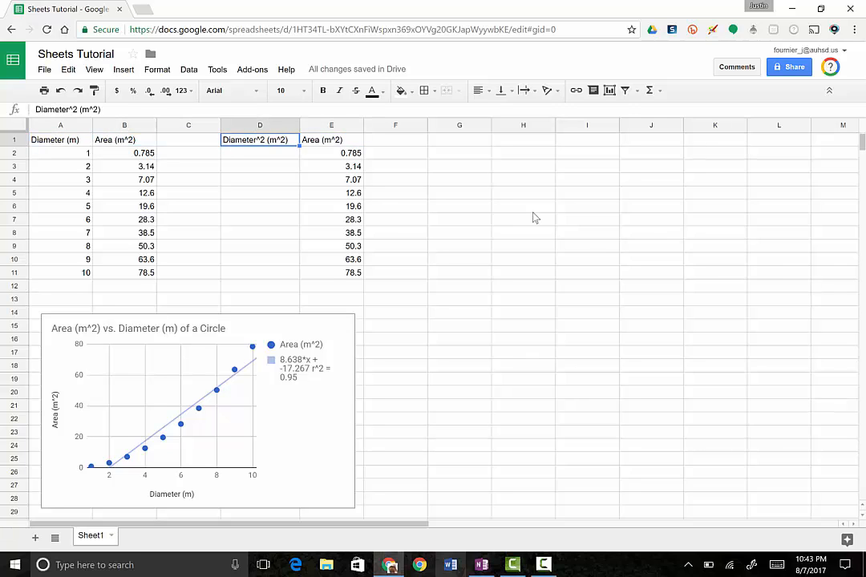
key("Right")
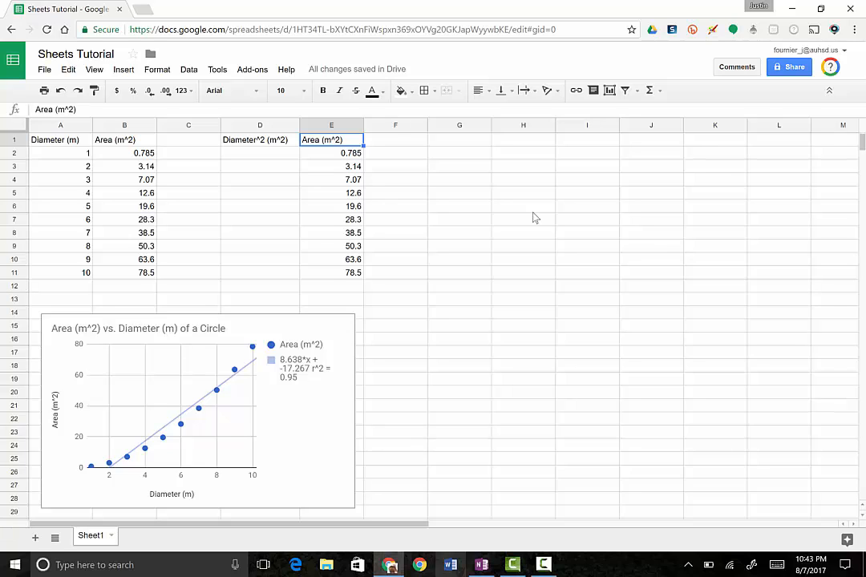
key("Left")
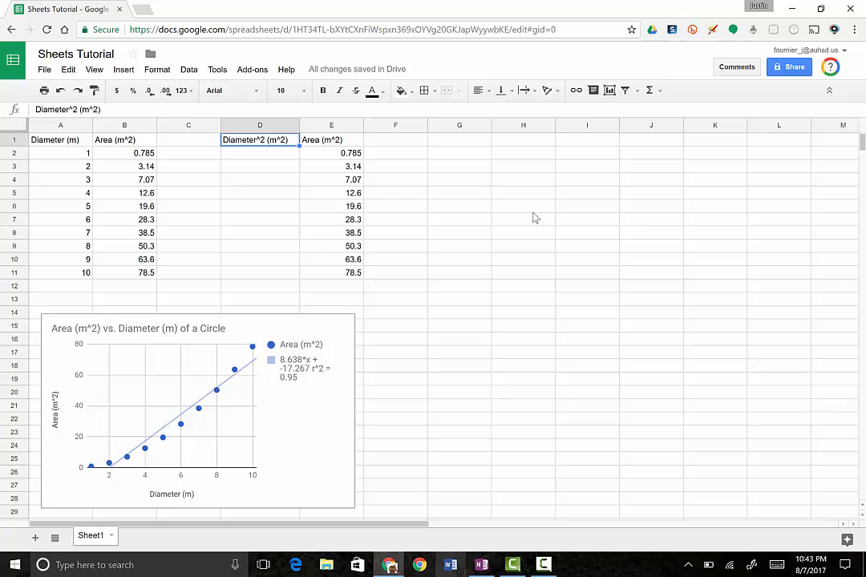
key("Right")
key("Left")
key("Right")
key("Left")
key("Left")
key("Left")
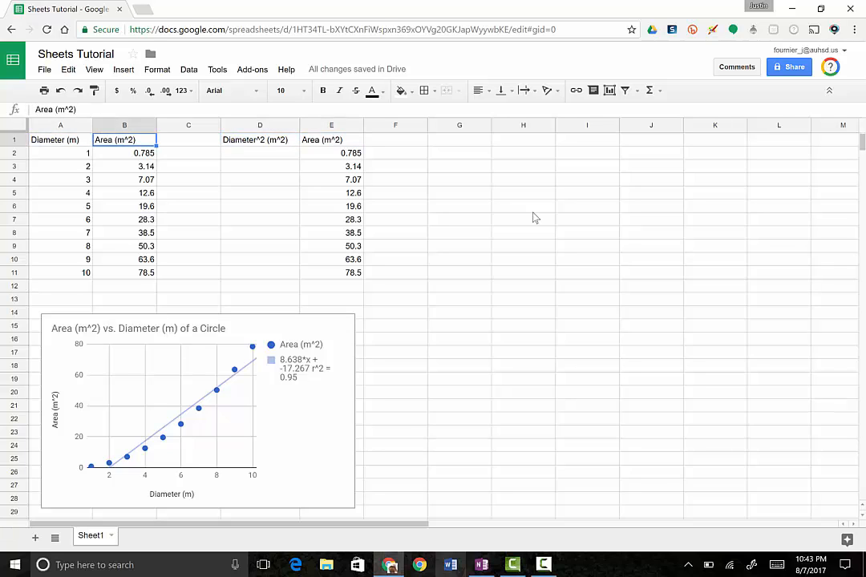
key("Right")
key("Right")
key("Down")
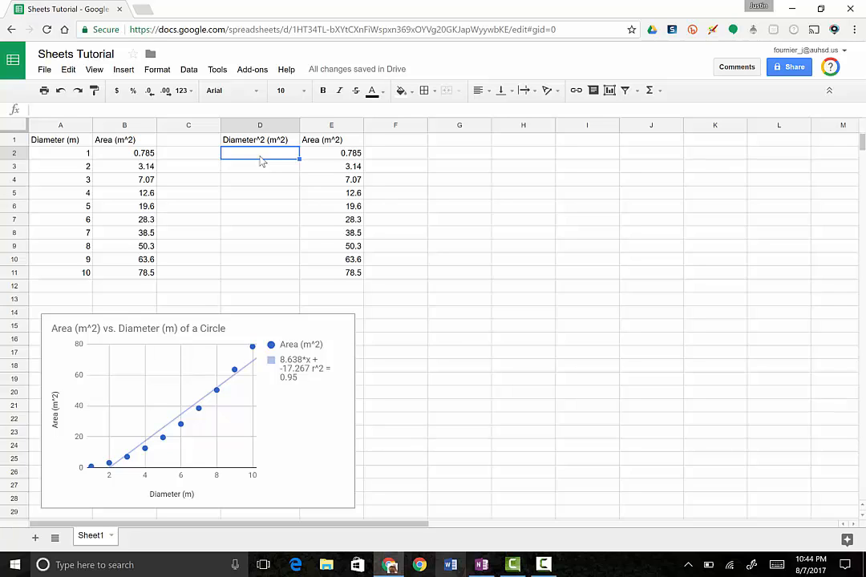
key("Left")
key("Left")
key("Left")
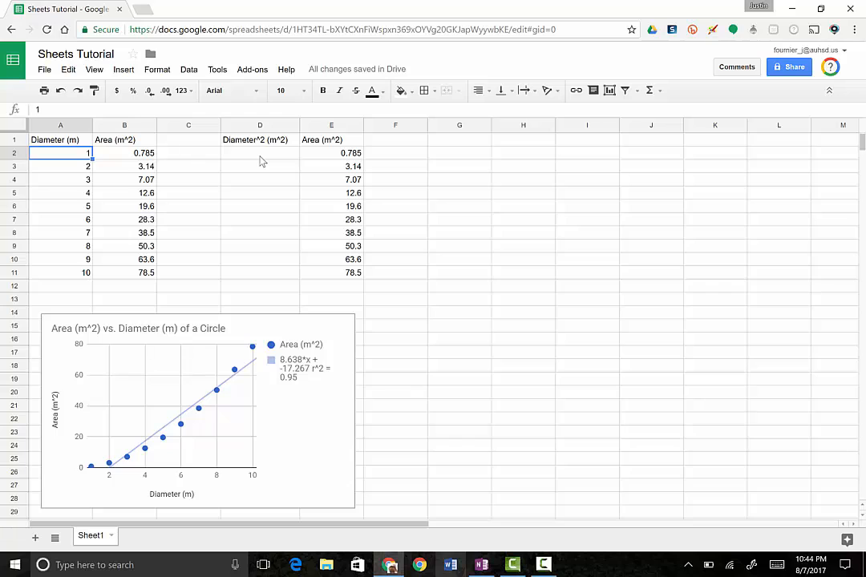
key("Down")
key("Down")
key("Down")
key("Down")
key("Down")
key("Down")
key("Down")
key("Down")
key("Down")
key("Down")
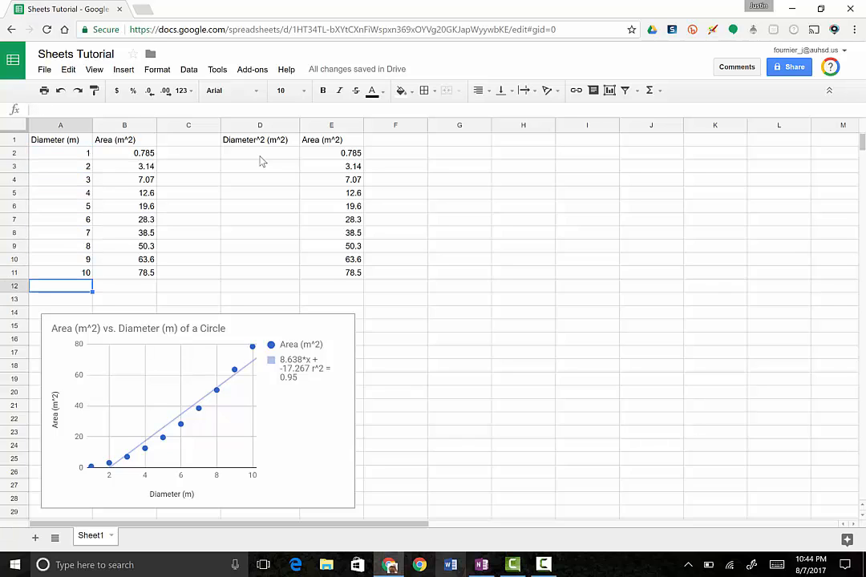
key("Up")
key("Up")
key("Up")
key("Up")
key("Up")
key("Up")
key("Up")
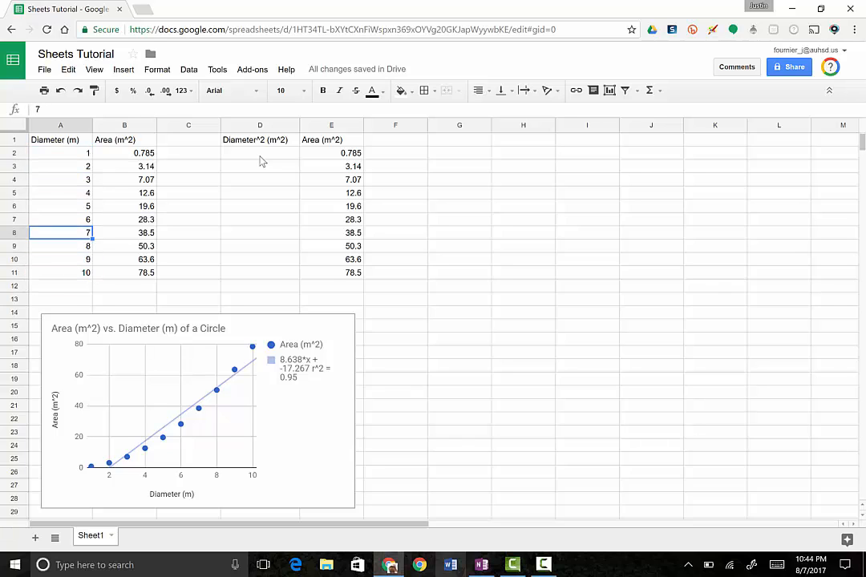
key("Right")
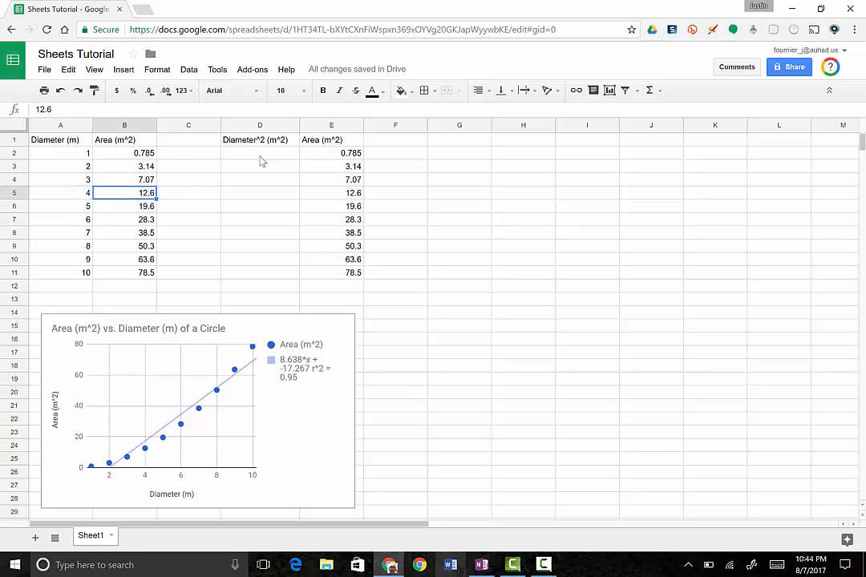
key("Down")
key("Down")
key("Up")
key("Left")
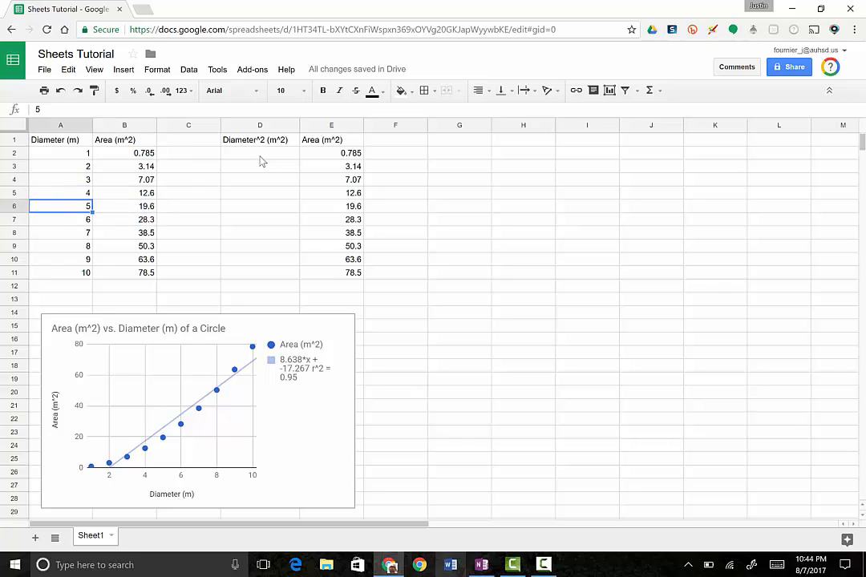
key("Right")
key("Up")
key("Right")
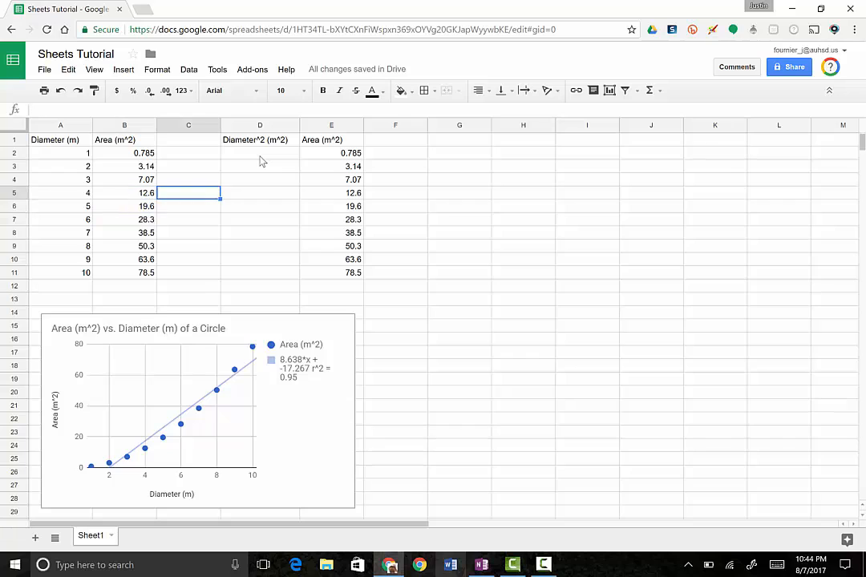
key("Up")
key("Up")
key("Right")
key("Up")
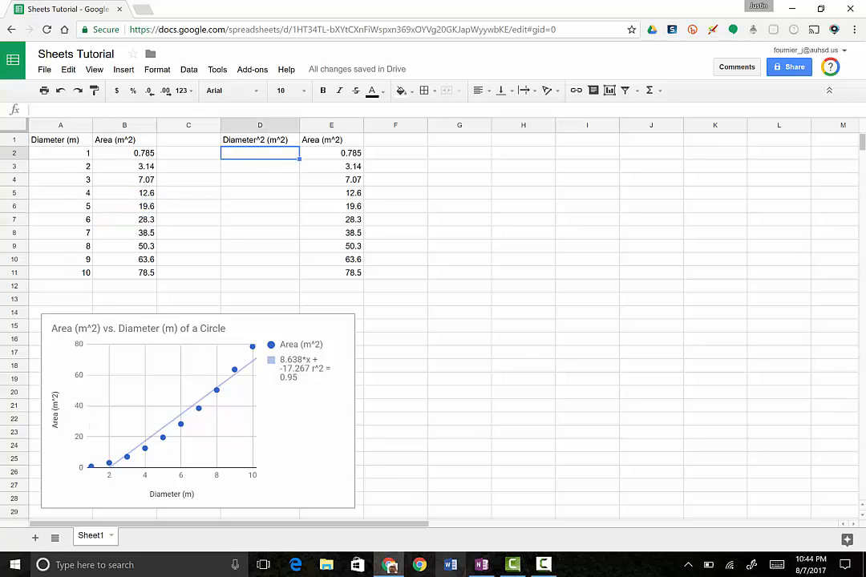
key("Left")
key("Left")
key("Left")
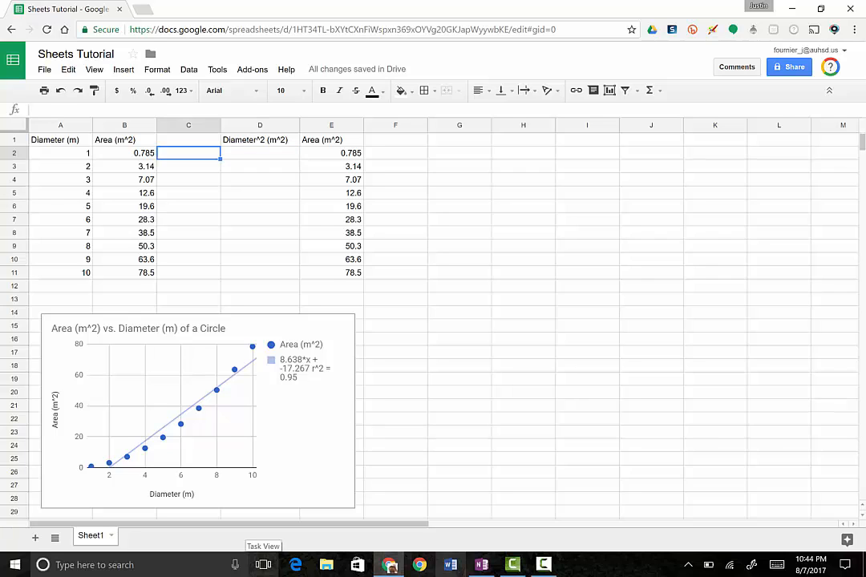
key("Right")
key("Right")
key("Right")
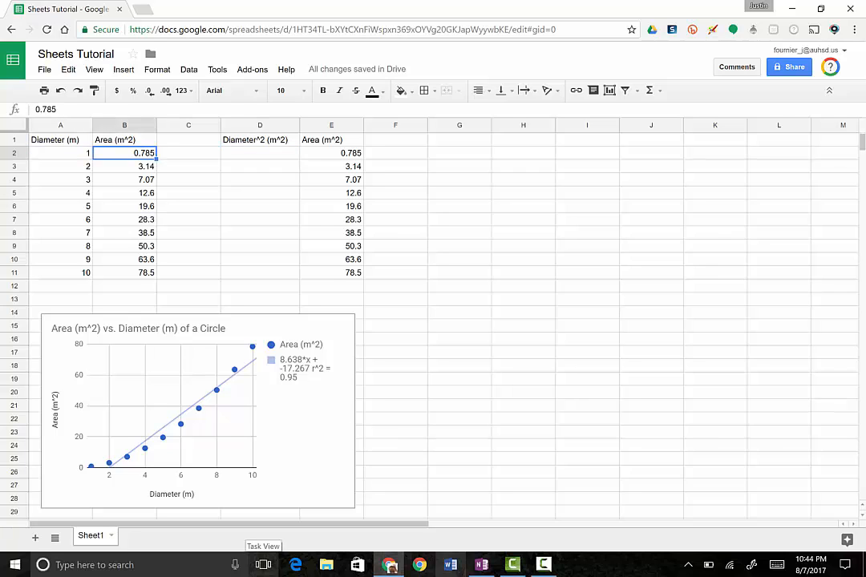
key("Left")
key("Left")
key("Left")
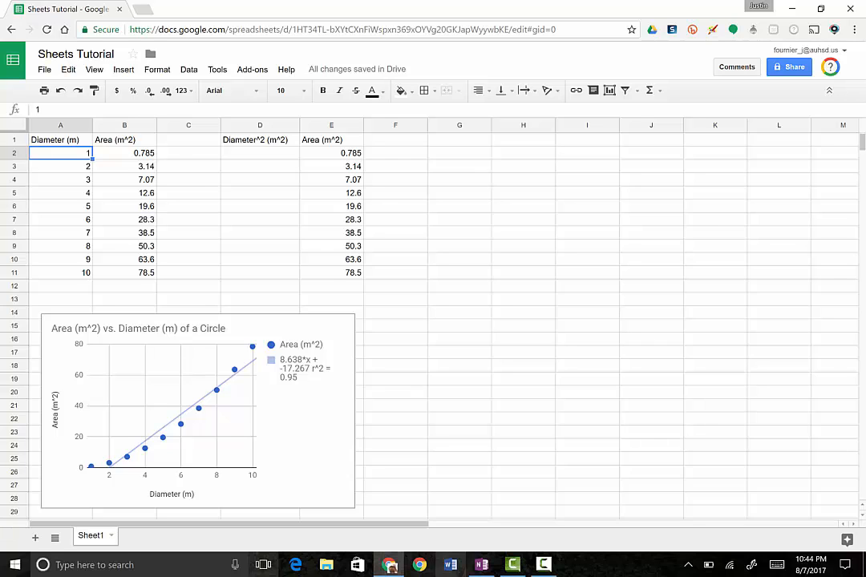
Step: Enter the formula =A2^2 in cell D2 to square the first diameter
key("Right")
key("Right")
key("Right")
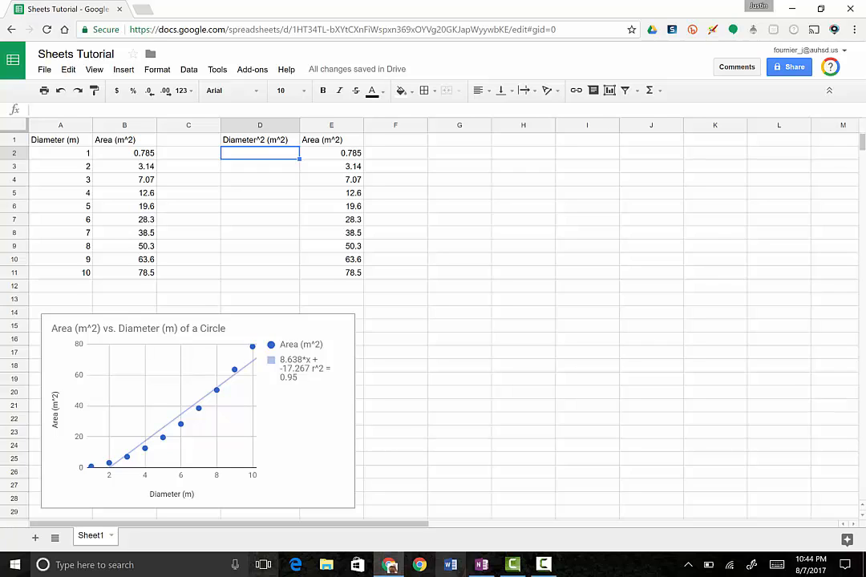
type("=")
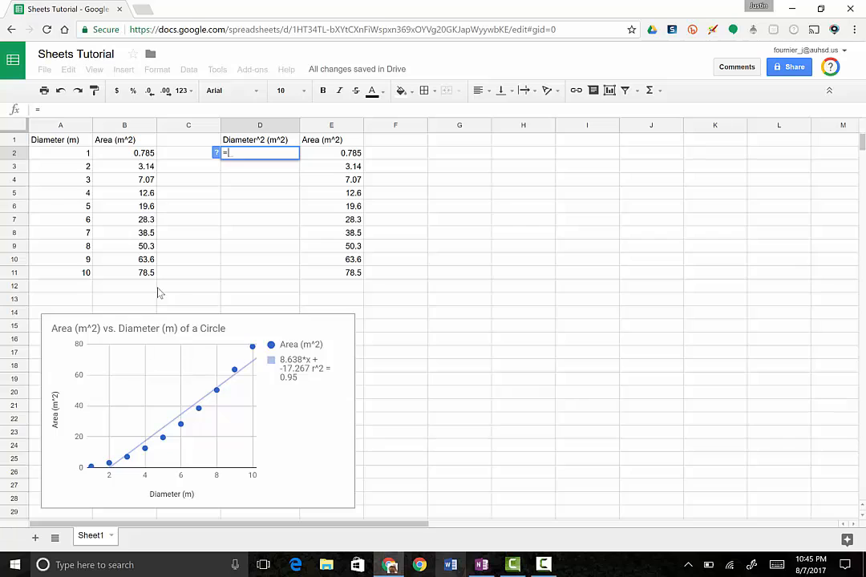
type("a2")
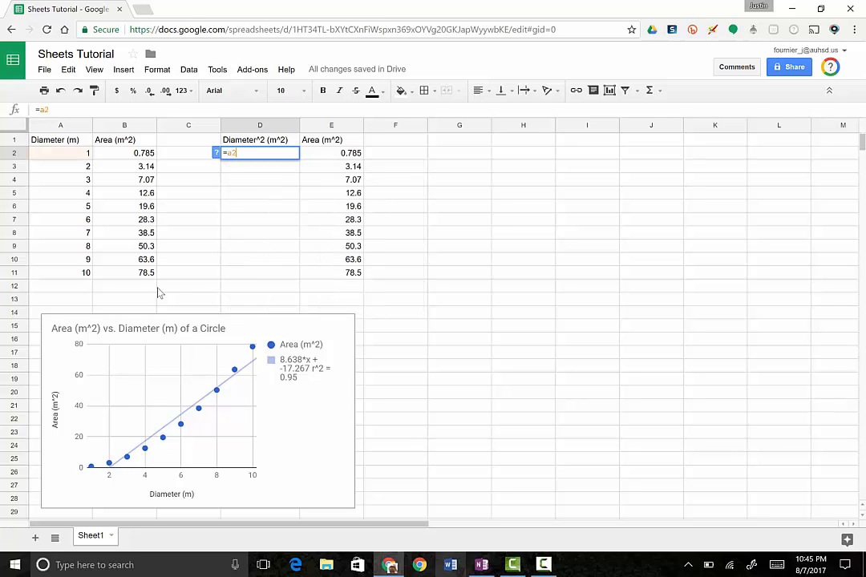
type("^2")
key("Return")
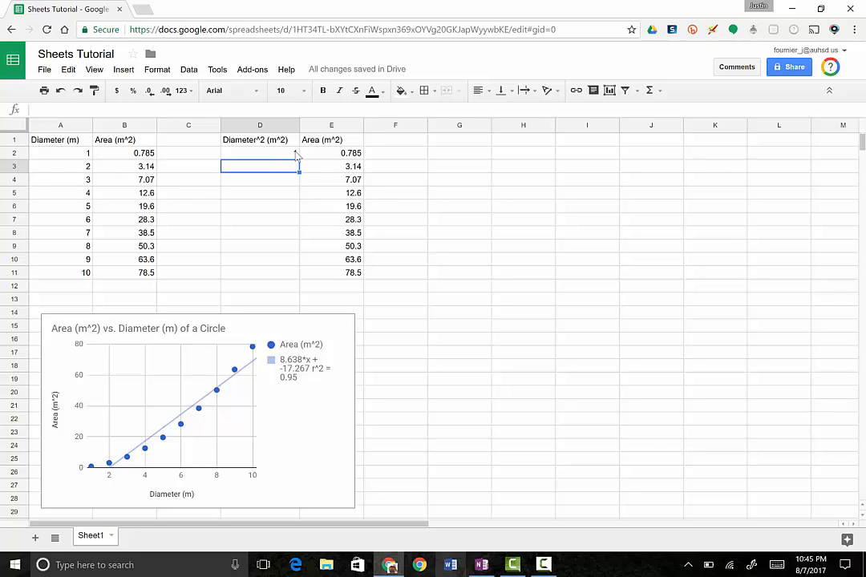
Step: Fill the squared-diameter formula from D2 down through D11 and deselect the range
left_click(288, 156)
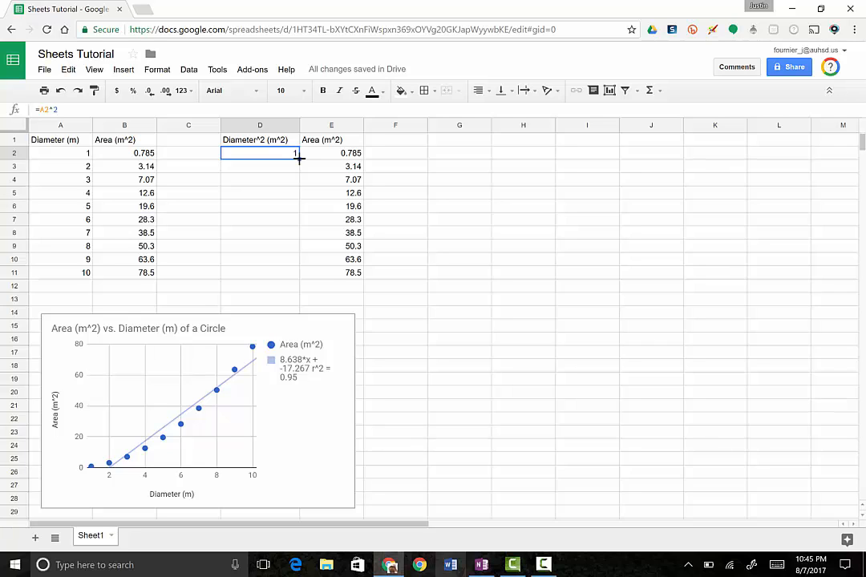
left_click_drag(299, 163, 302, 275)
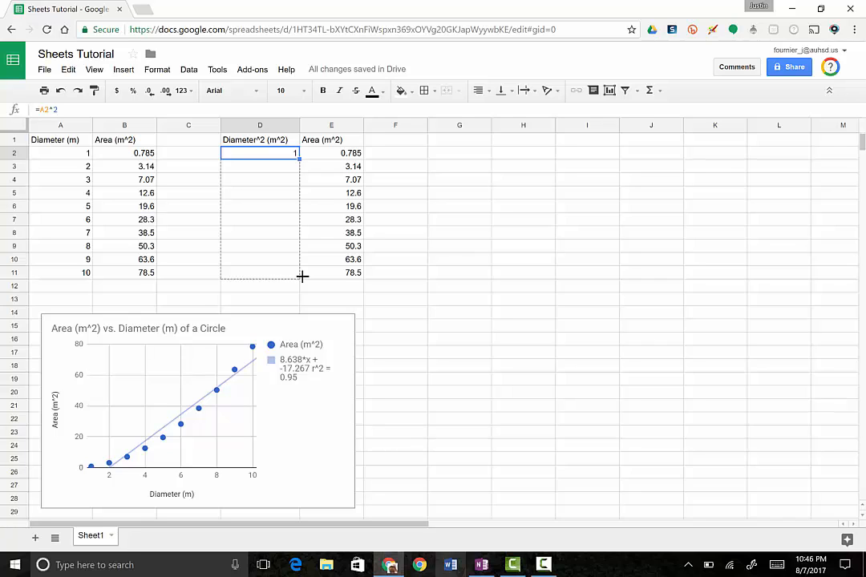
left_click_drag(302, 276, 302, 277)
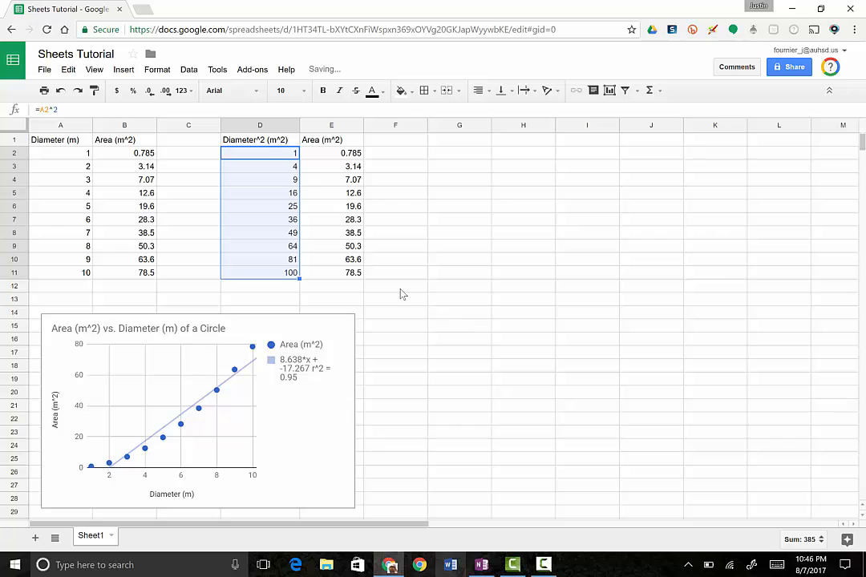
left_click(441, 325)
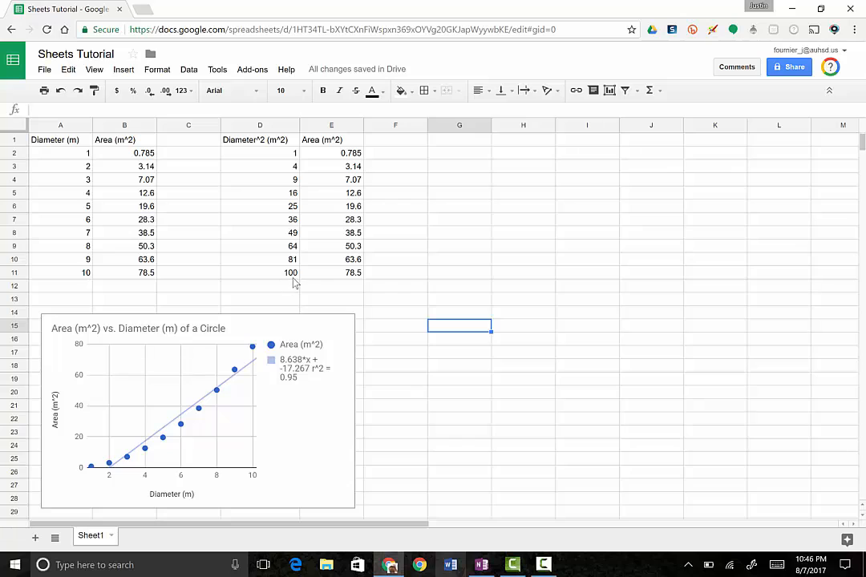
Step: Examine the filled formulas in the Diameter^2 column, from D2 down to D9, to check which diameter cell each one references
left_click(286, 156)
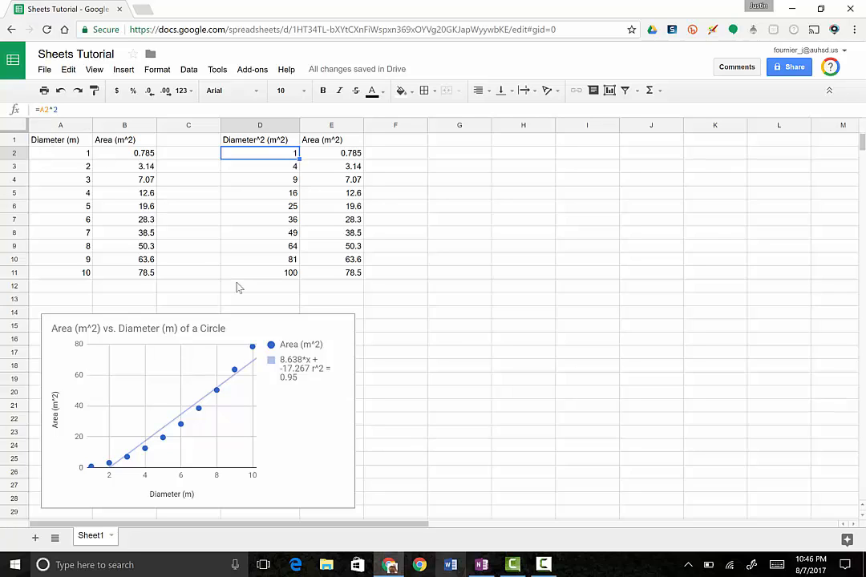
key("Down")
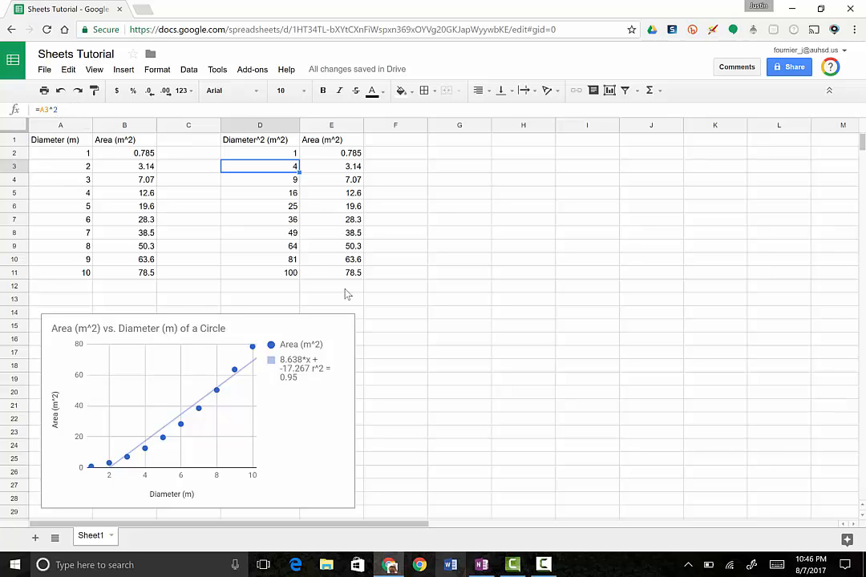
key("Down")
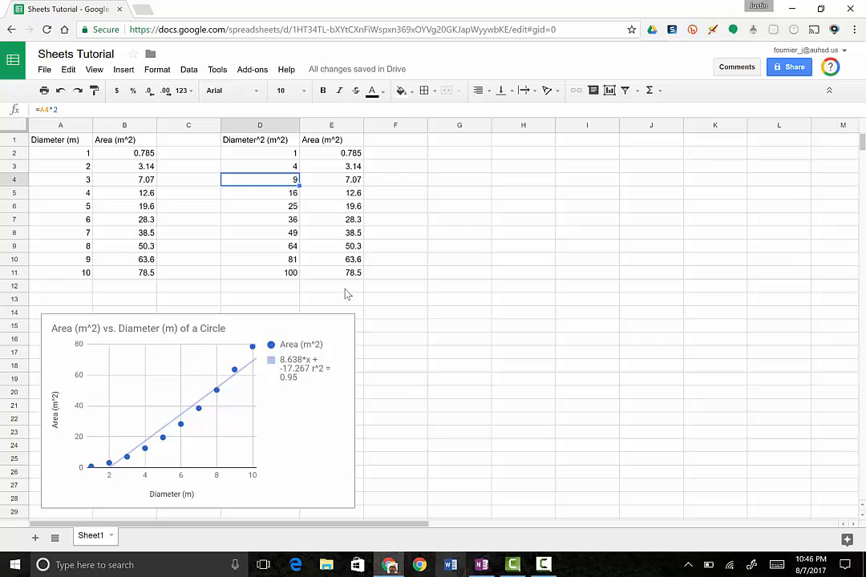
key("Down")
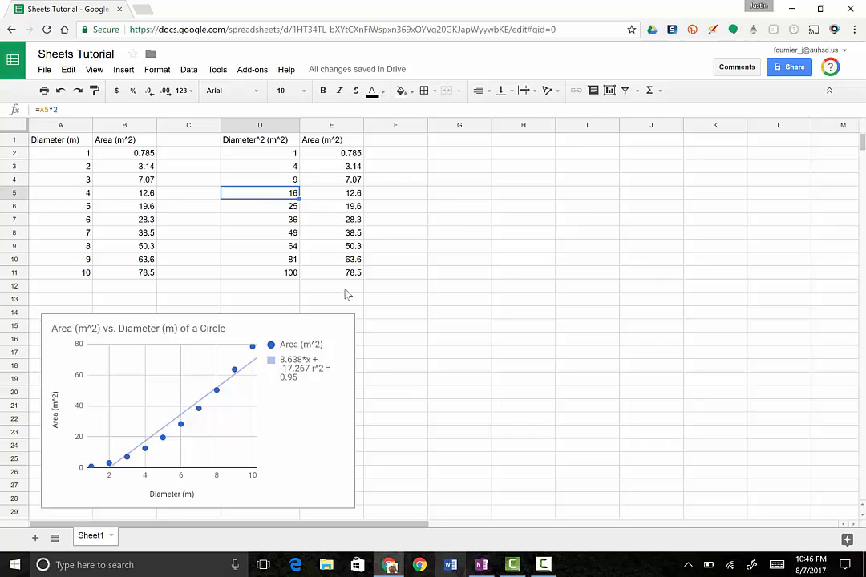
key("Down")
key("Down")
key("Down")
key("Down")
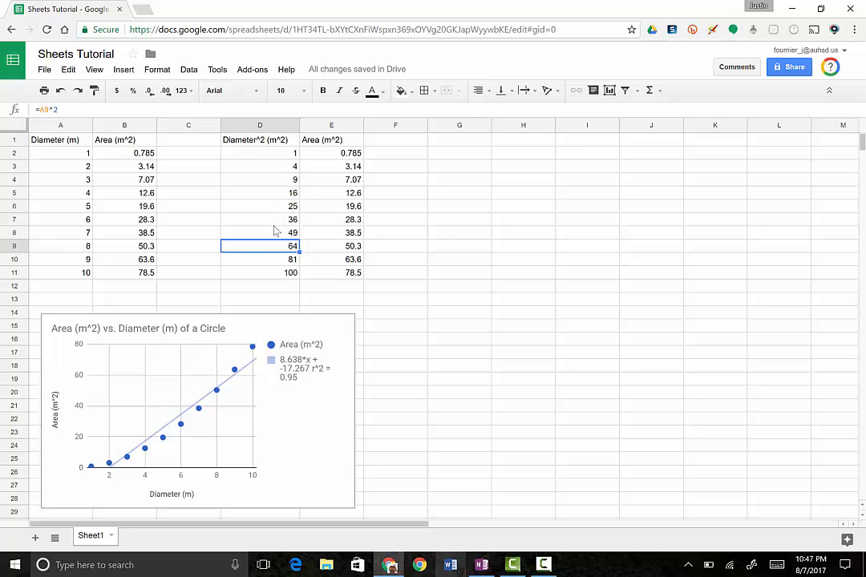
left_click(333, 206)
left_click(433, 259)
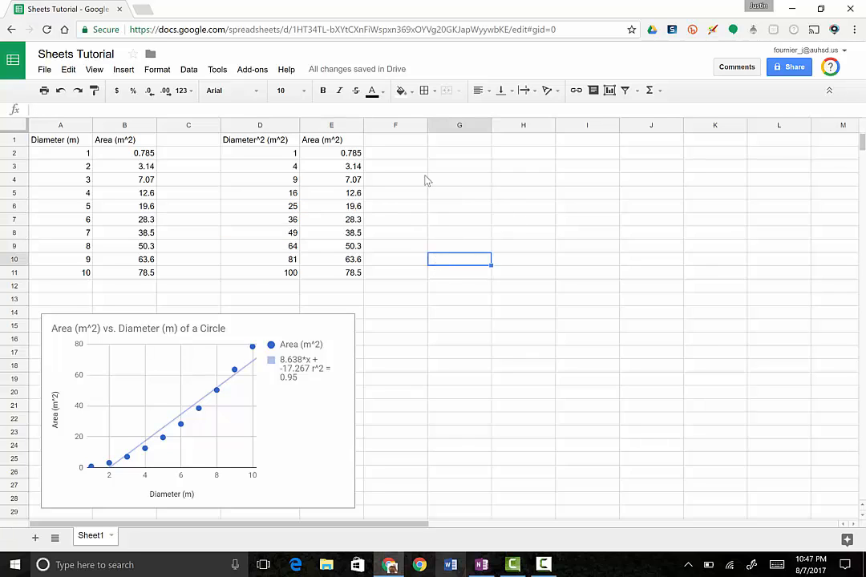
Step: Insert a chart of the range D1:E11, area against diameter squared, and make it a scatter chart
left_click_drag(275, 142, 347, 284)
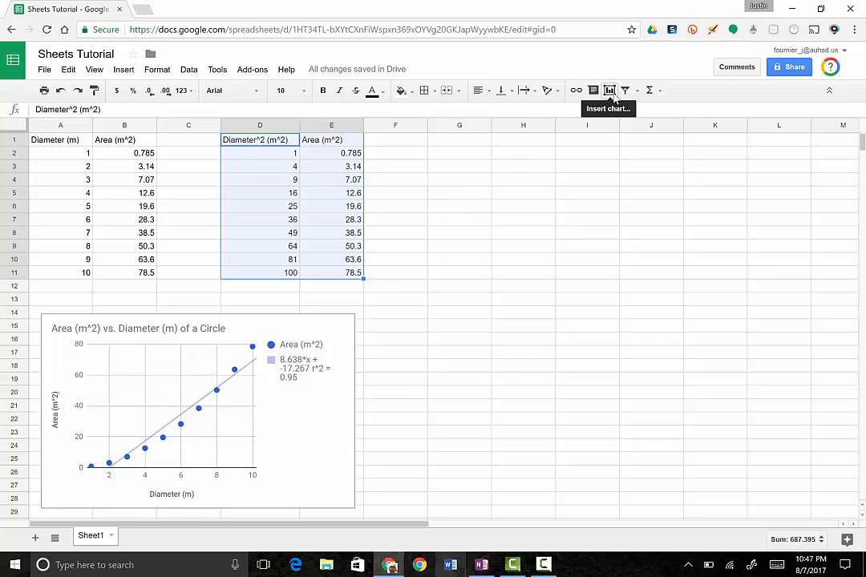
left_click(610, 90)
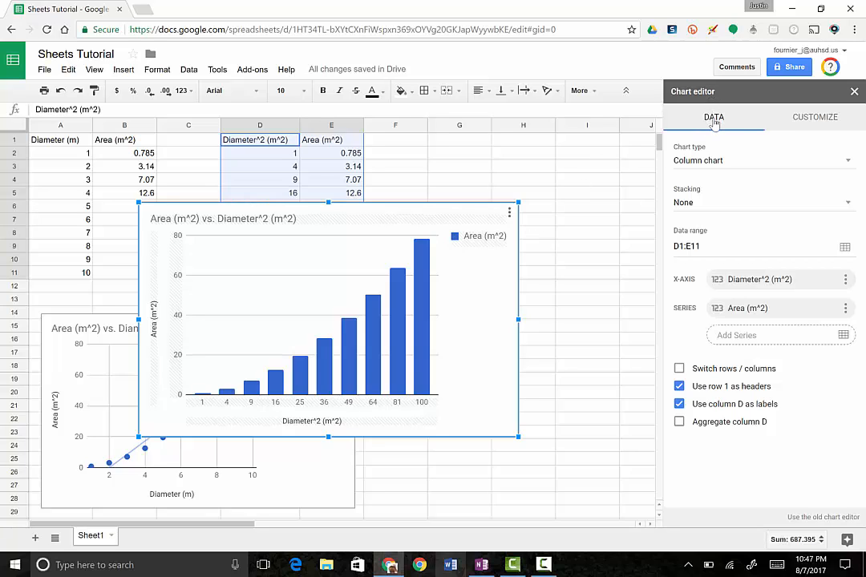
left_click(717, 163)
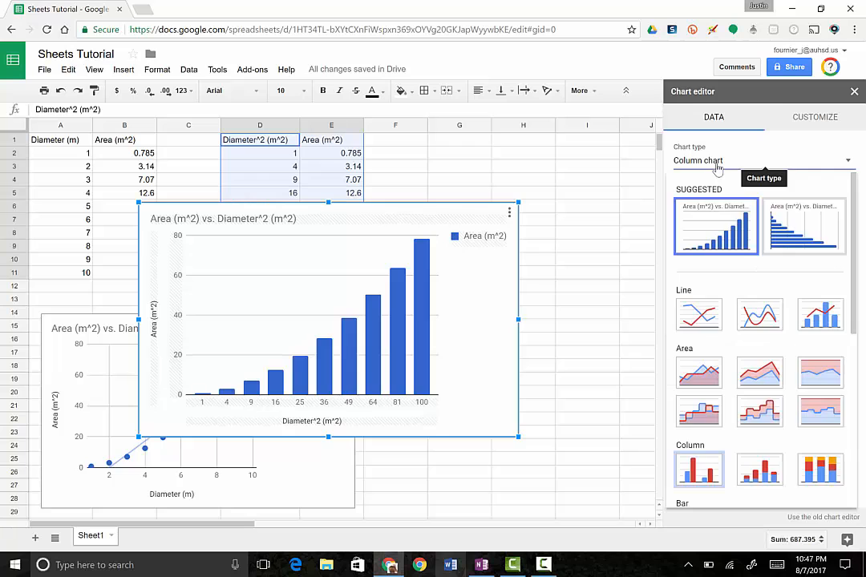
scroll(720, 442, "down", 3)
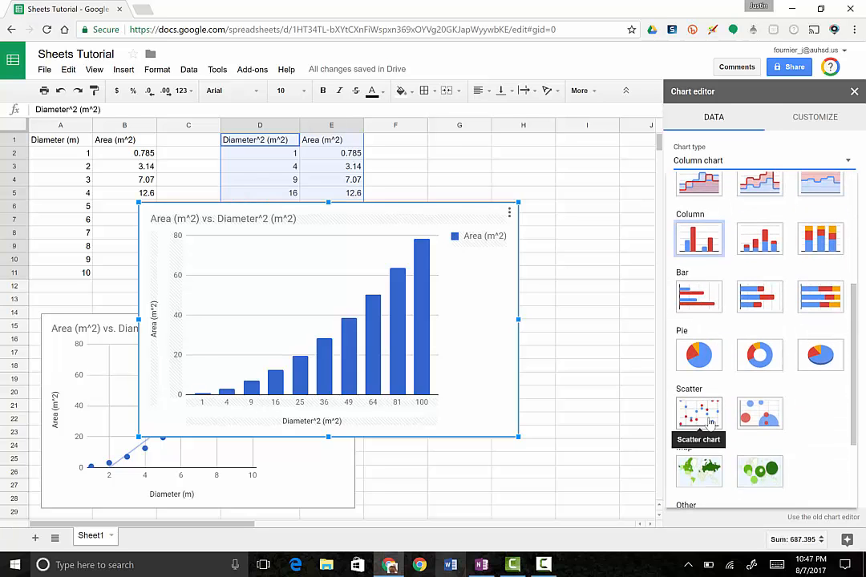
left_click(709, 420)
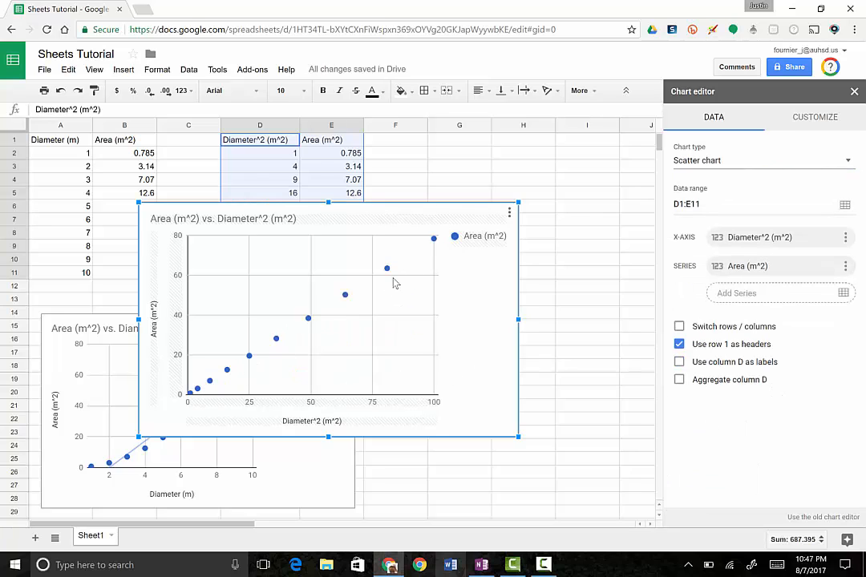
Step: Extend the new scatter chart's title to "Area (m^2) vs. Diameter^2 (m^2) for a Circle"
mouse_move(388, 271)
double_click(328, 218)
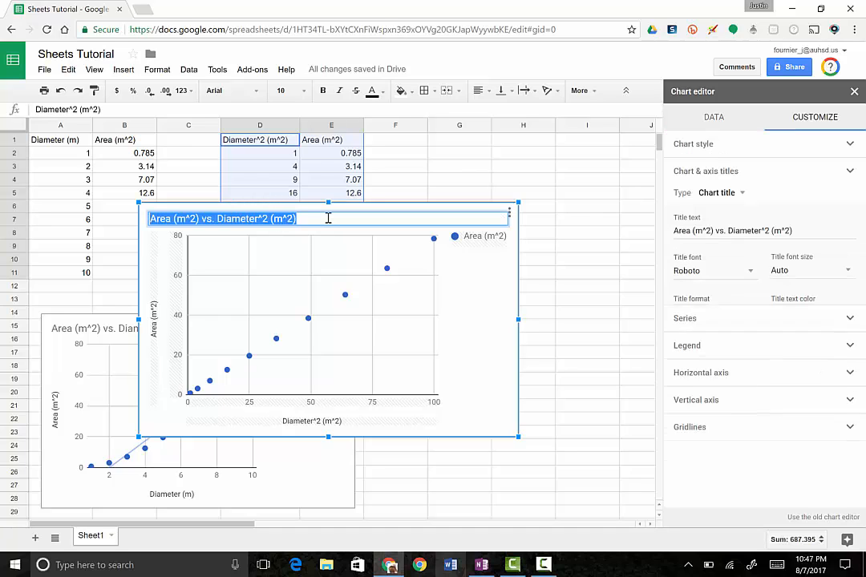
left_click(328, 218)
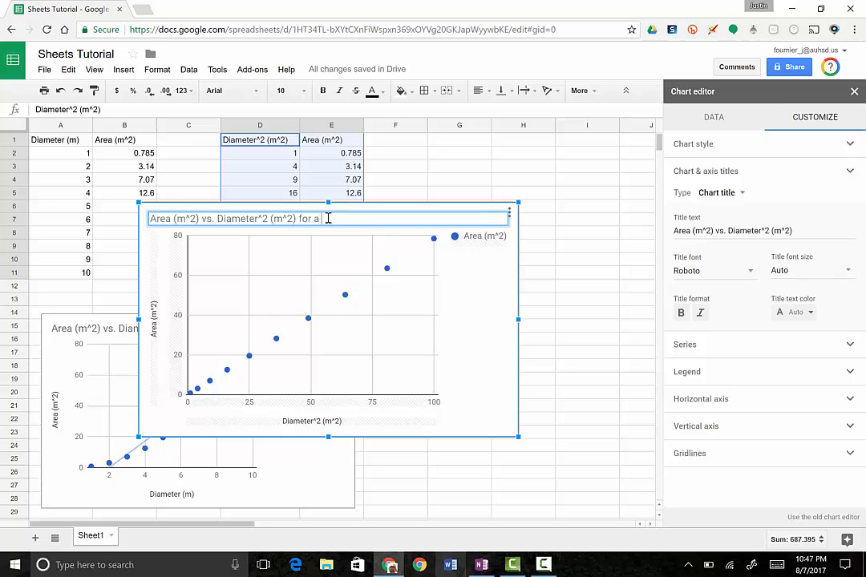
type("for a Circle")
key("Return")
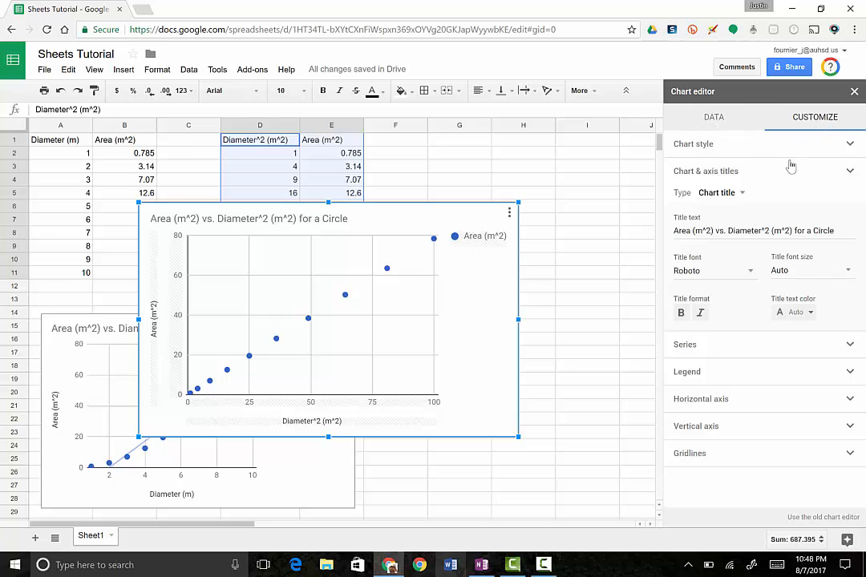
Step: Add a linear trendline labelled with its equation and R² to the Area series, and narrow the chart slightly
left_click(688, 345)
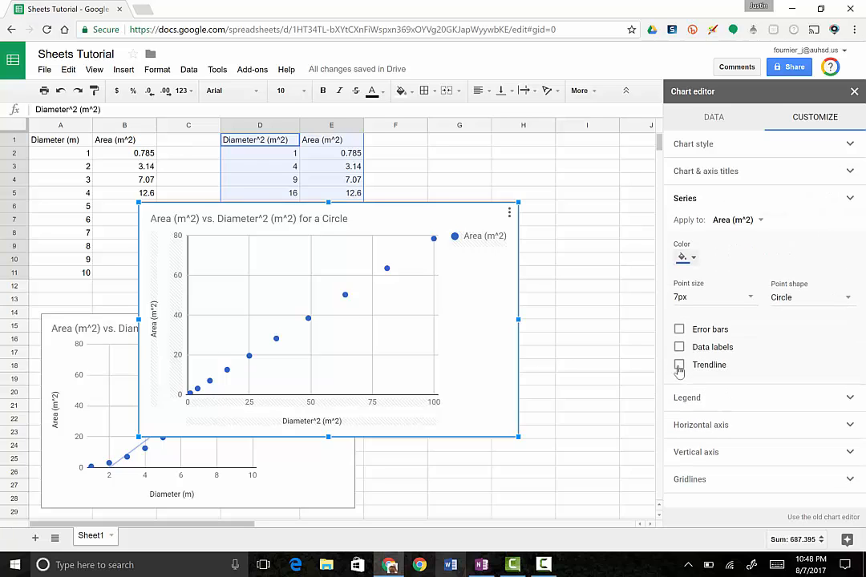
left_click(679, 366)
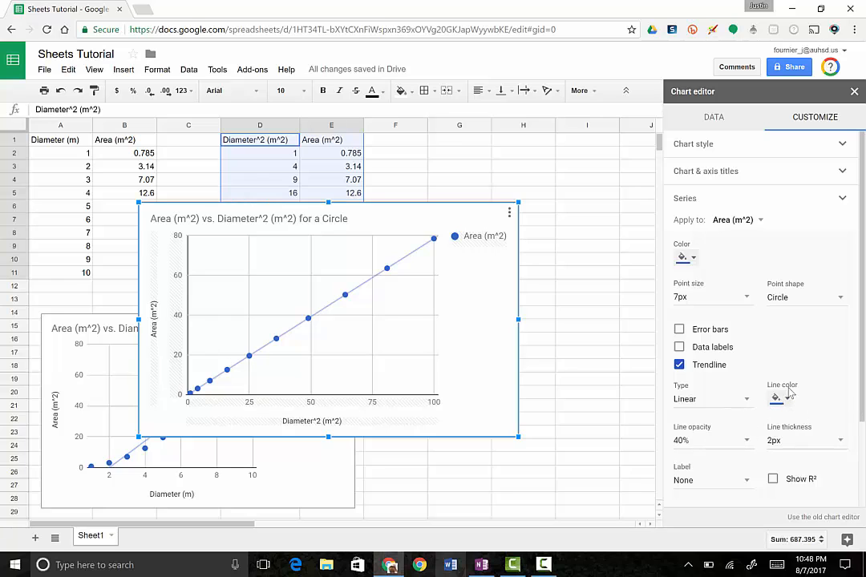
scroll(729, 454, "down", 1)
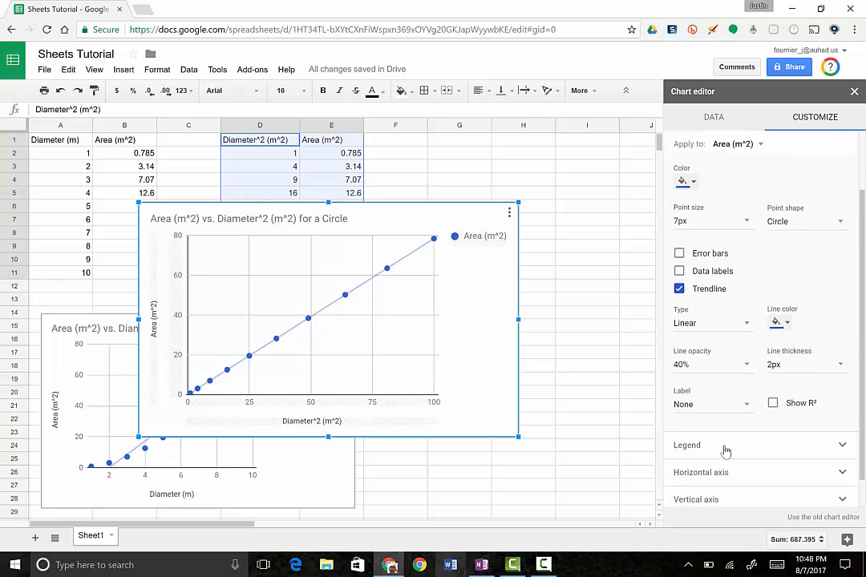
left_click(713, 406)
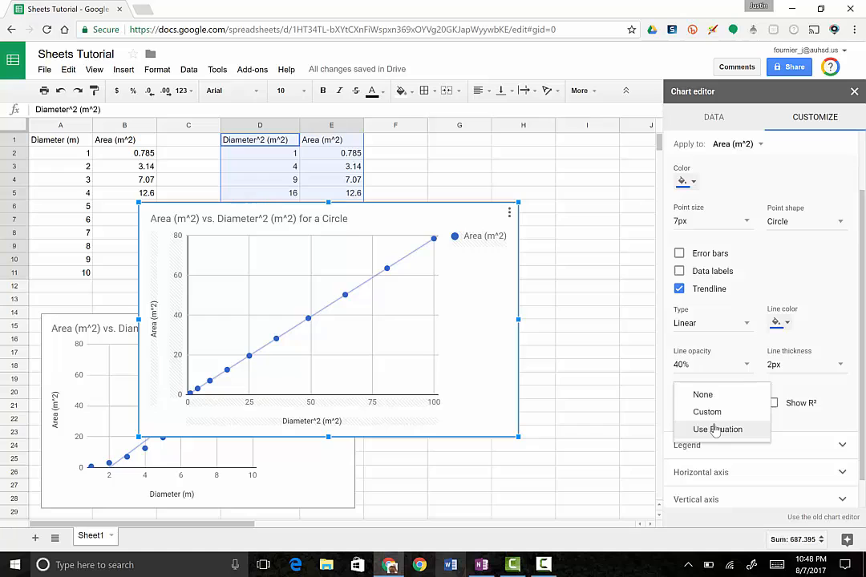
left_click(716, 430)
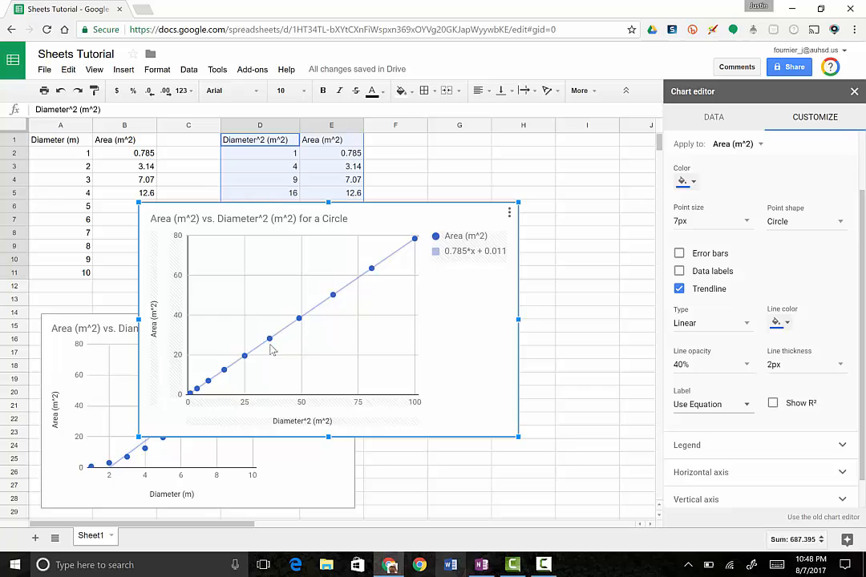
left_click(773, 404)
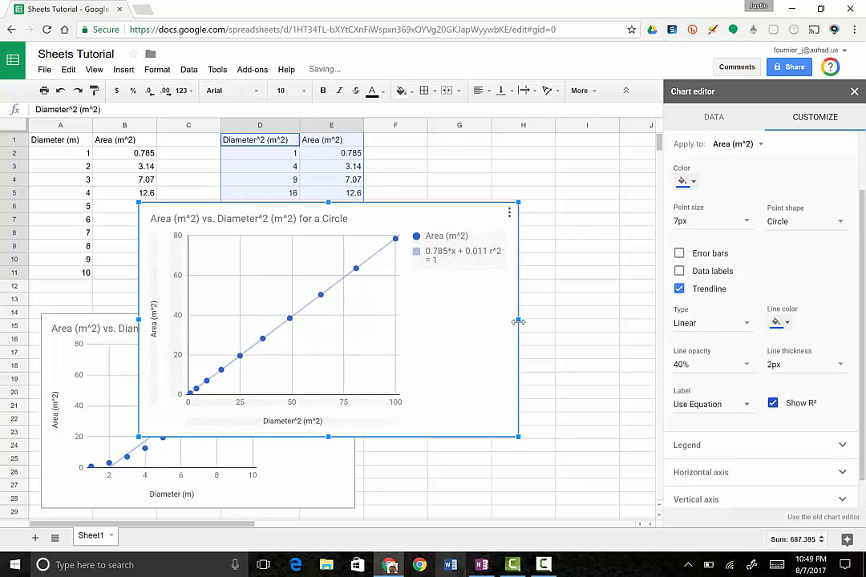
left_click_drag(518, 320, 495, 324)
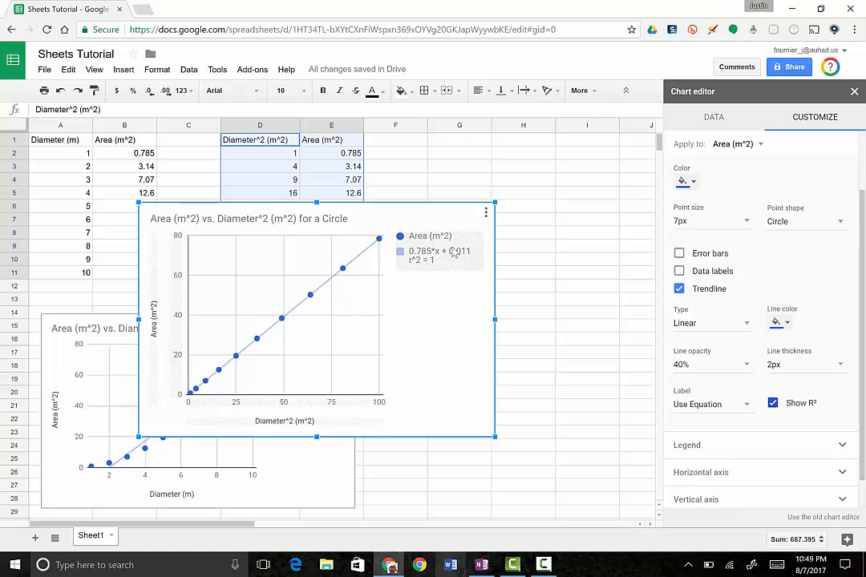
left_click(250, 256)
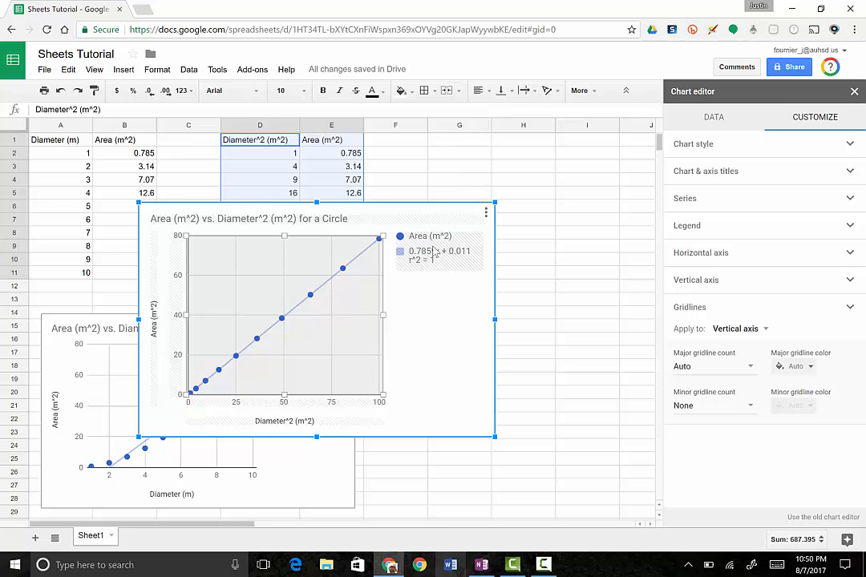
Step: Enter the trendline slope 0.785 in cell G2
left_click(464, 157)
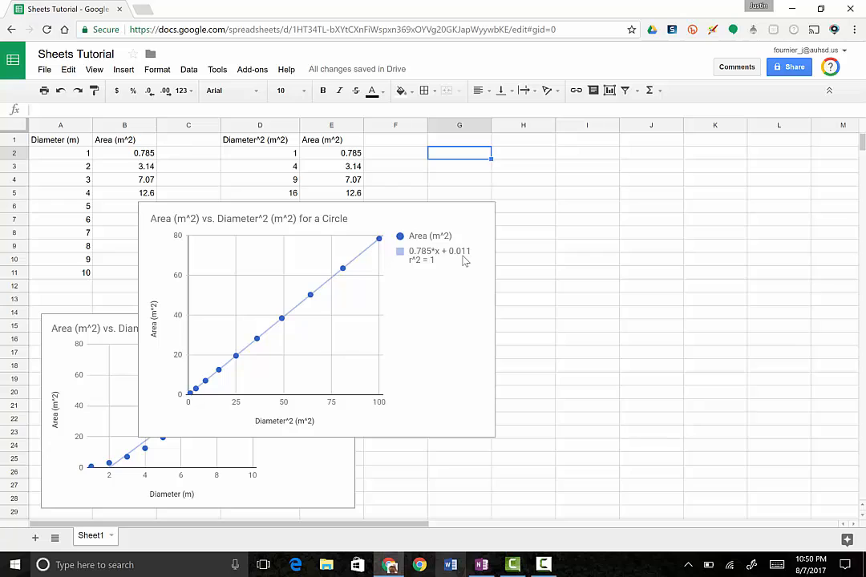
type("0.785")
key("Return")
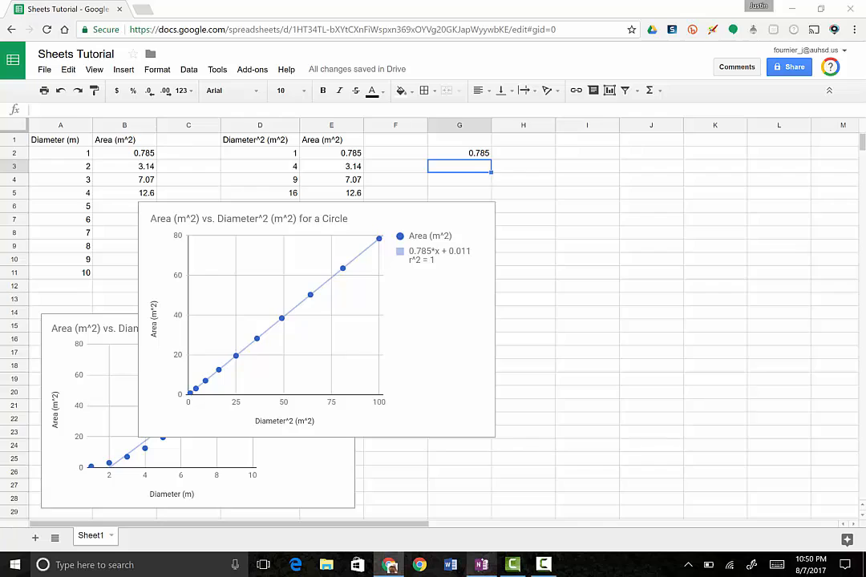
Step: Switch to OneNote, mark the terms of A = πr² in purple ink, erase the marks and return to the spreadsheet
left_click(481, 565)
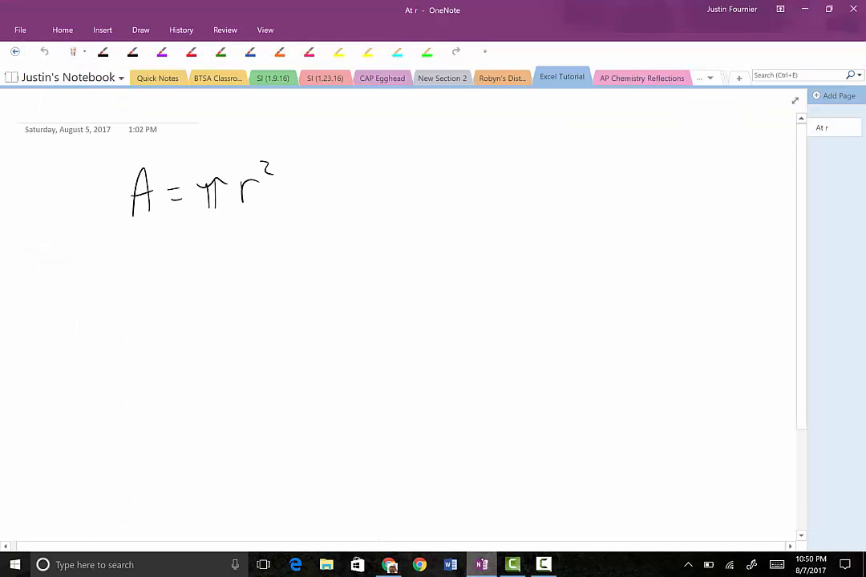
left_click(162, 51)
mouse_move(113, 245)
left_mouse_down()
mouse_move(203, 238)
mouse_move(207, 389)
left_mouse_up()
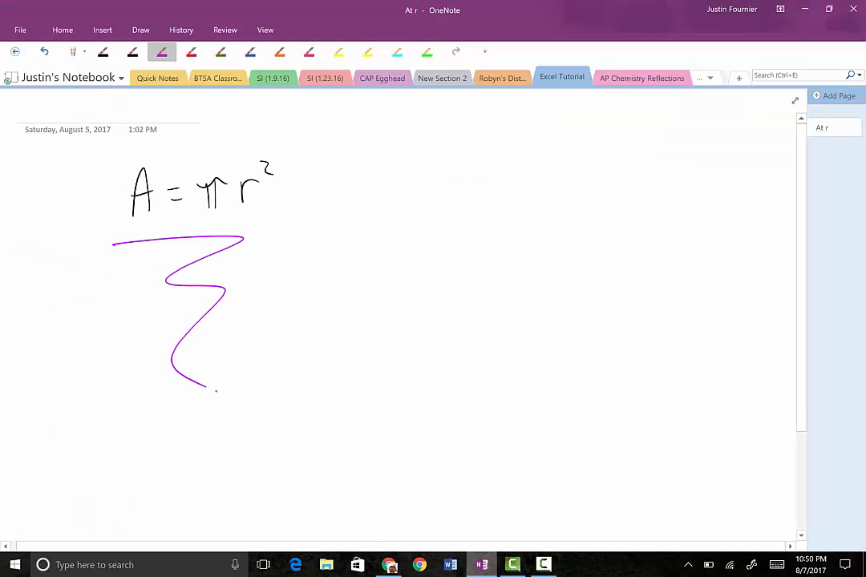
left_click_drag(228, 336, 94, 332)
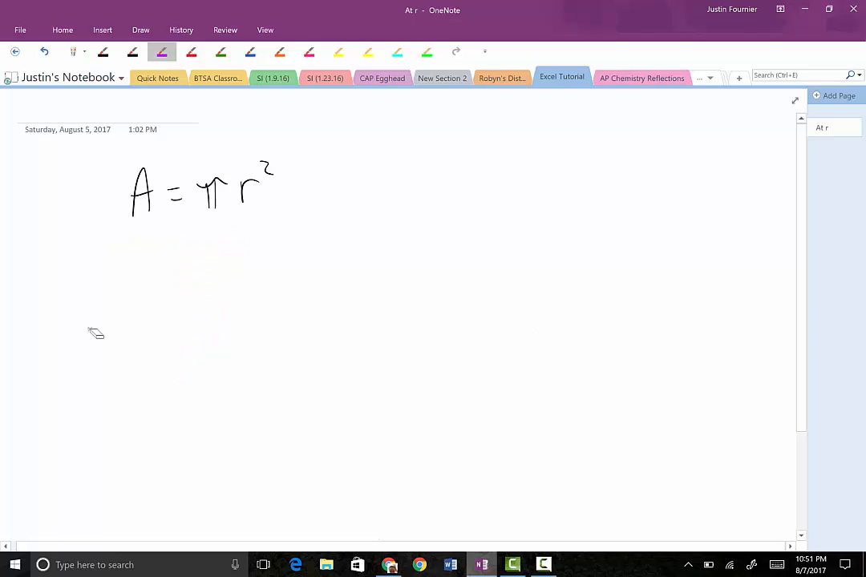
mouse_move(109, 239)
left_mouse_down()
mouse_move(122, 239)
mouse_move(140, 294)
left_mouse_up()
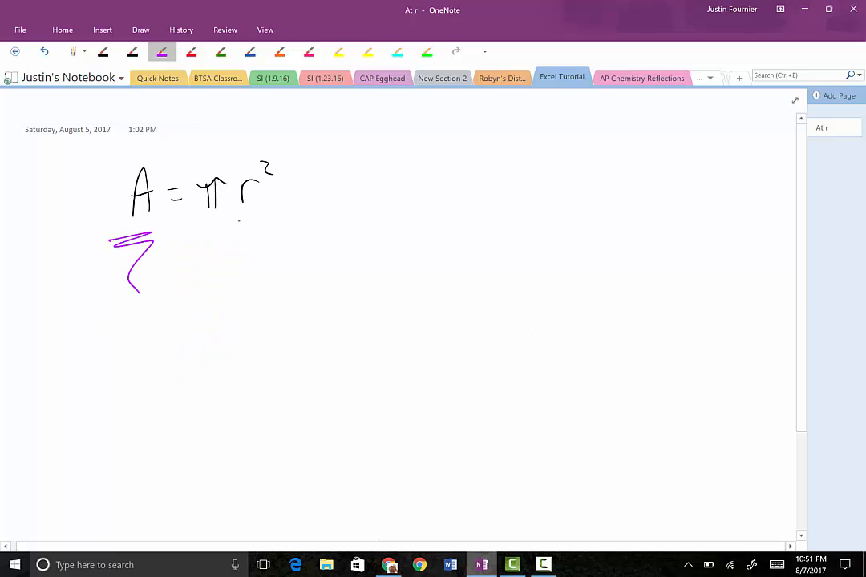
left_click_drag(239, 218, 259, 301)
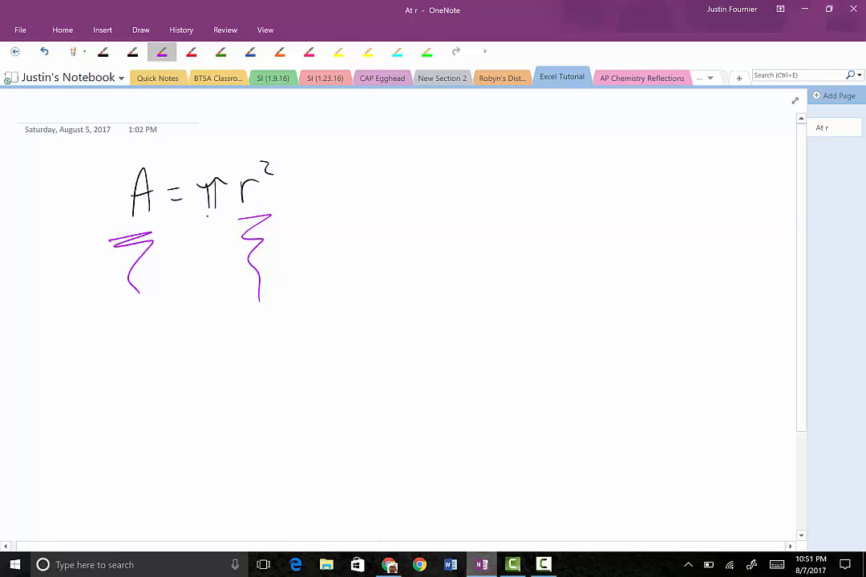
left_click_drag(197, 228, 202, 311)
left_click_drag(246, 254, 70, 277)
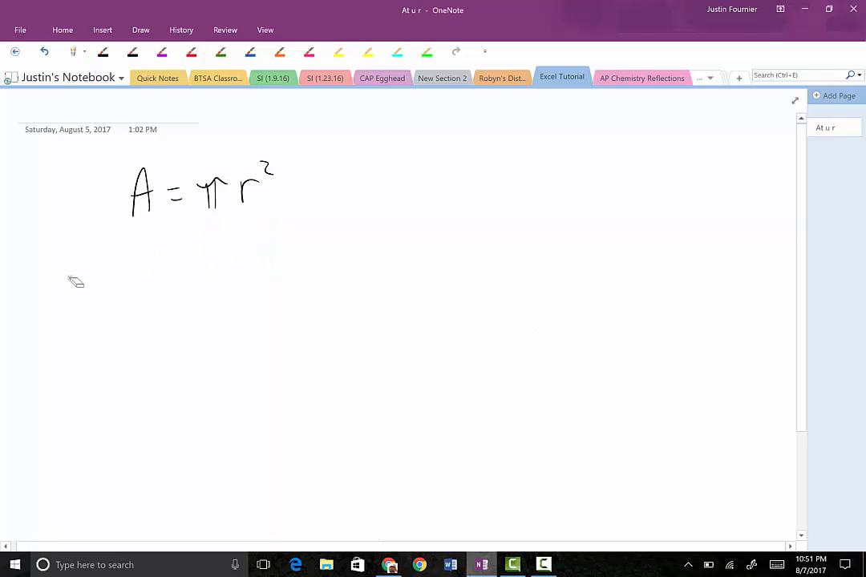
left_click(390, 565)
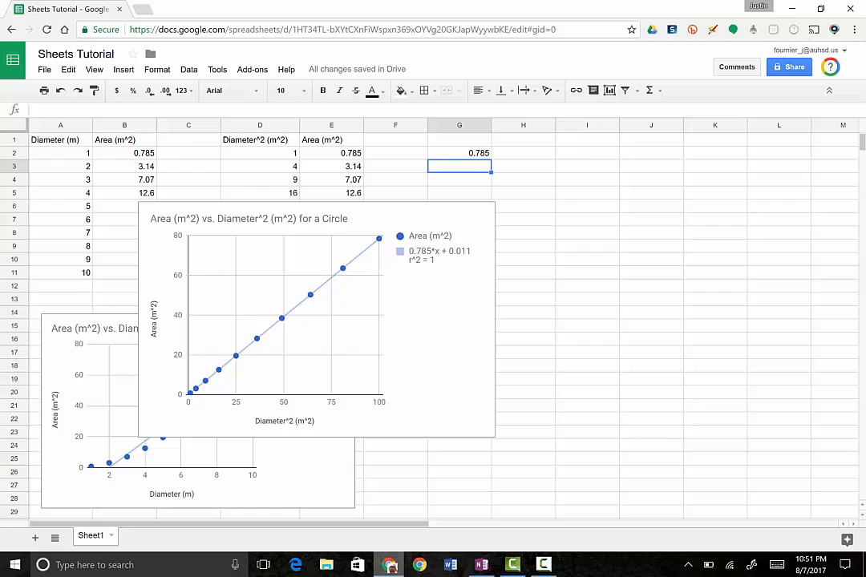
Step: Switch to OneNote, draw a wavy black divider beside A = πr² and handwrite d/2 = r on its other side
left_click(482, 565)
left_click(132, 51)
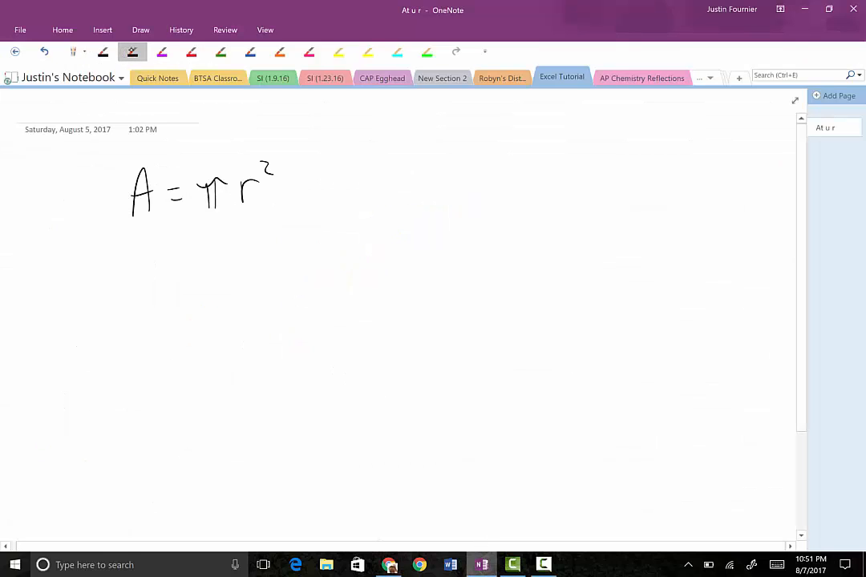
left_click_drag(388, 138, 385, 321)
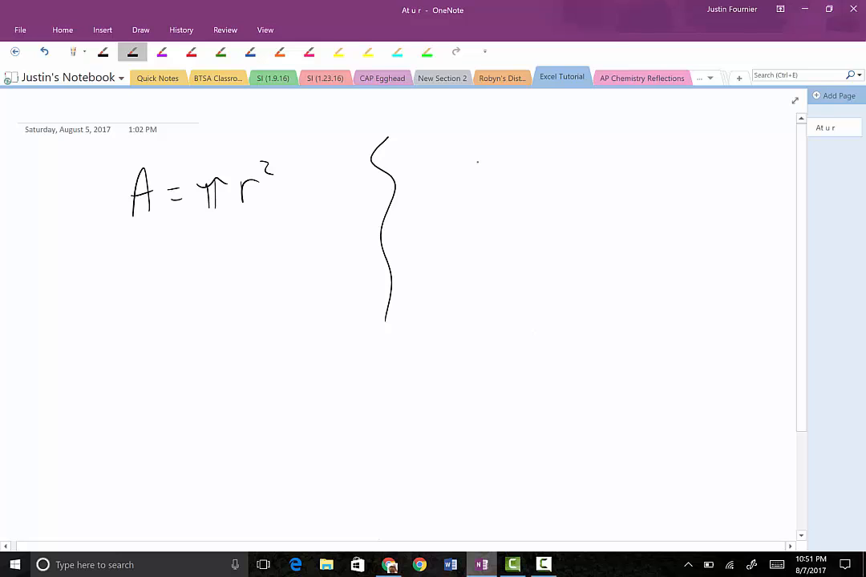
left_click_drag(479, 146, 481, 183)
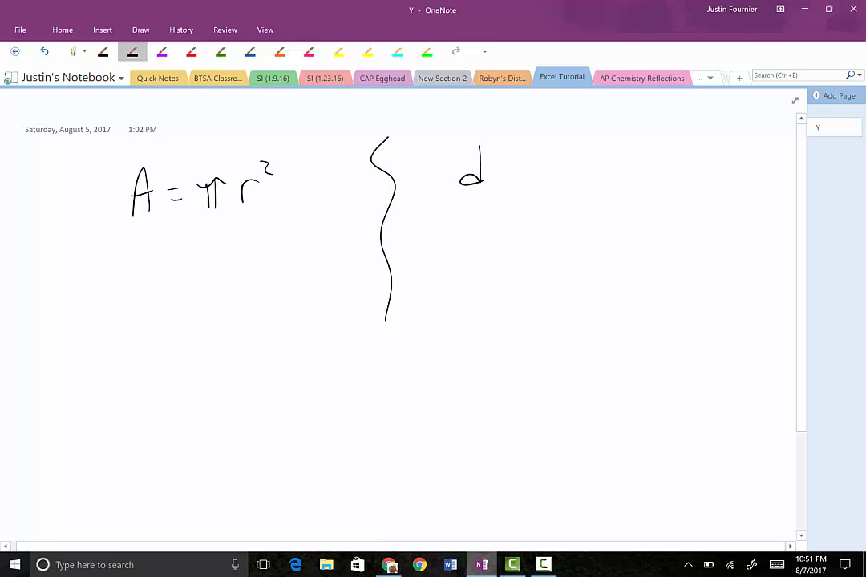
mouse_move(440, 195)
left_mouse_down()
mouse_move(496, 190)
mouse_move(469, 223)
mouse_move(491, 230)
left_mouse_up()
left_click_drag(522, 184, 543, 184)
left_click_drag(522, 198, 596, 181)
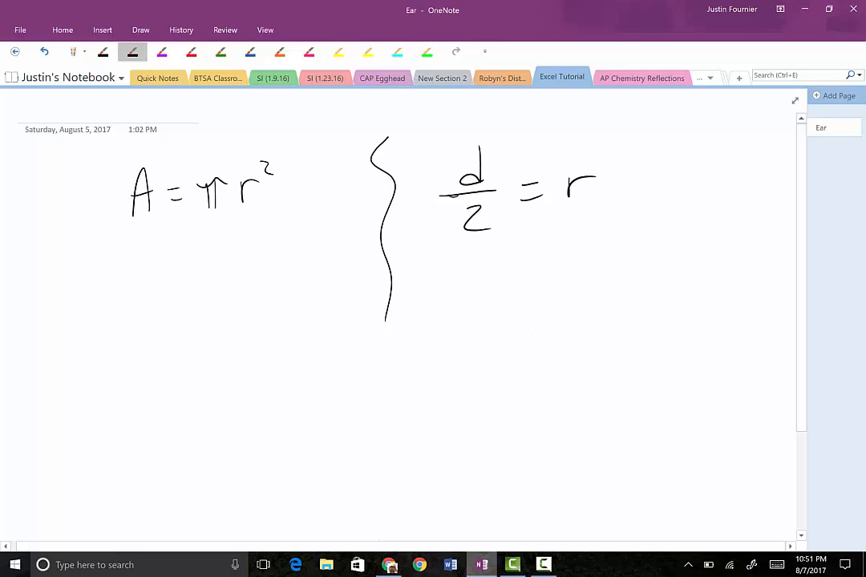
Step: Circle d/2 in blue ink and draw a curved arrow from it to the r in A = πr²
mouse_move(495, 119)
left_mouse_down()
mouse_move(507, 170)
mouse_move(445, 120)
left_mouse_up()
left_click_drag(520, 135, 495, 130)
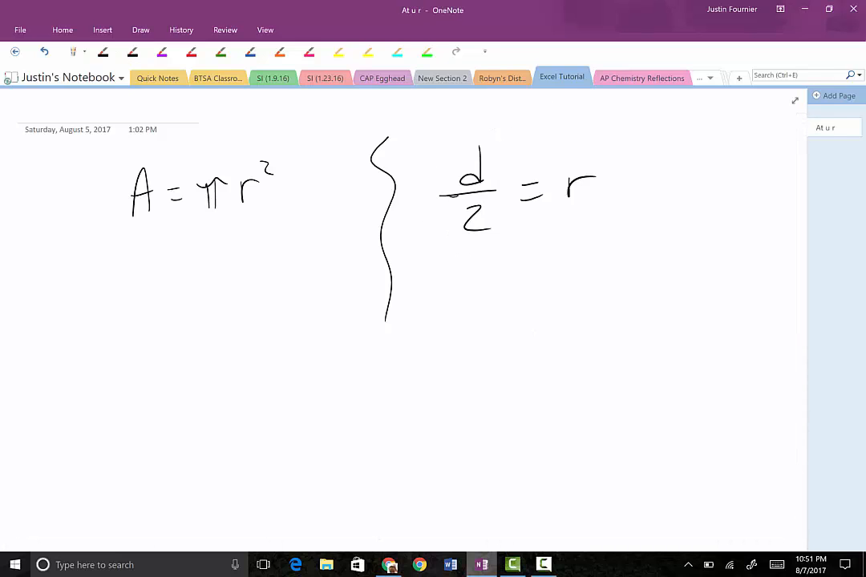
left_click(250, 51)
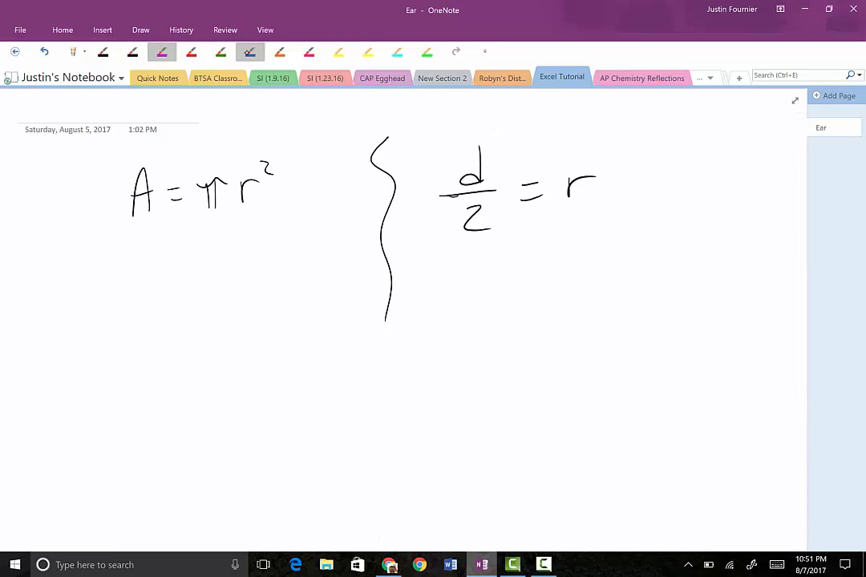
mouse_move(506, 138)
left_mouse_down()
mouse_move(430, 233)
mouse_move(512, 143)
left_mouse_up()
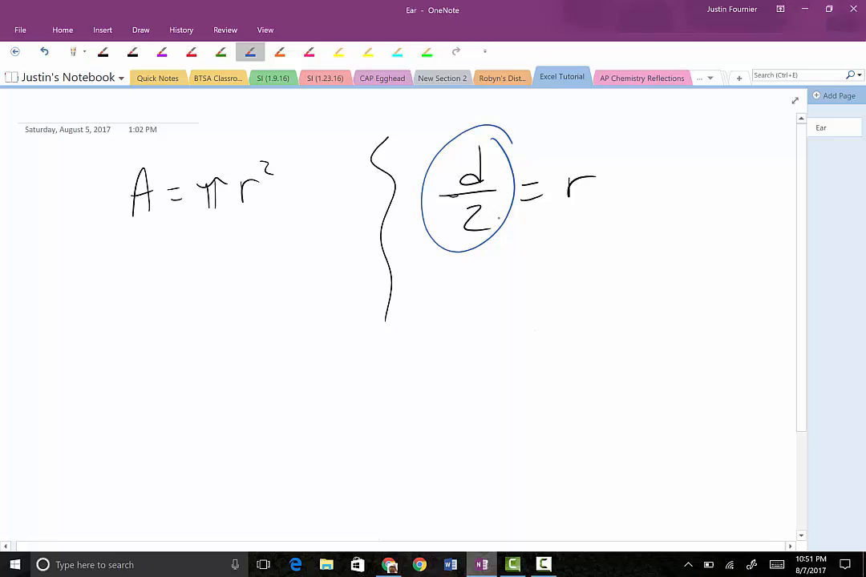
mouse_move(442, 233)
left_mouse_down()
mouse_move(255, 200)
mouse_move(273, 209)
left_mouse_up()
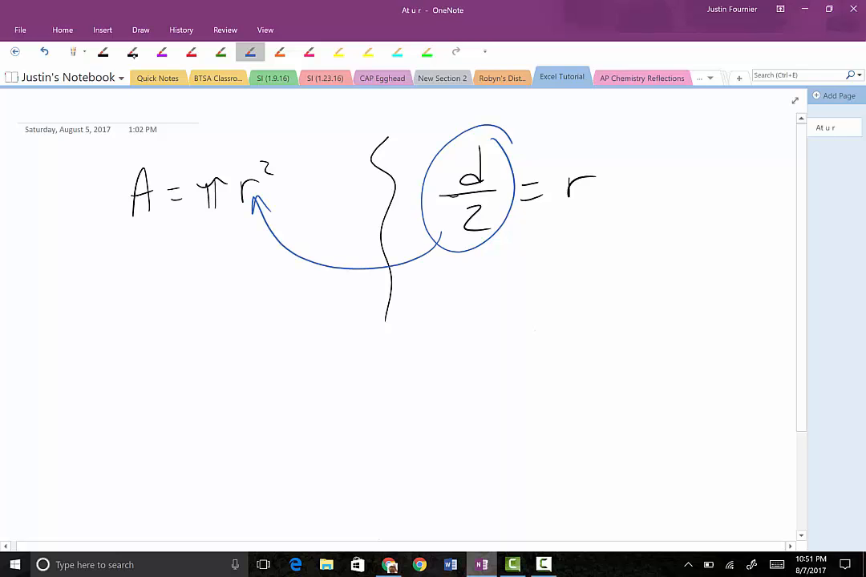
Step: Handwrite the substituted formula A = π(d/2)² in black ink below A = πr²
left_click(132, 51)
mouse_move(98, 344)
left_mouse_down()
mouse_move(118, 342)
mouse_move(119, 322)
mouse_move(154, 314)
left_mouse_up()
mouse_move(136, 329)
left_mouse_down()
mouse_move(178, 332)
mouse_move(194, 304)
mouse_move(189, 329)
left_mouse_up()
mouse_move(231, 279)
left_mouse_down()
mouse_move(244, 336)
mouse_move(215, 359)
mouse_move(251, 349)
left_mouse_up()
left_click_drag(257, 279, 269, 286)
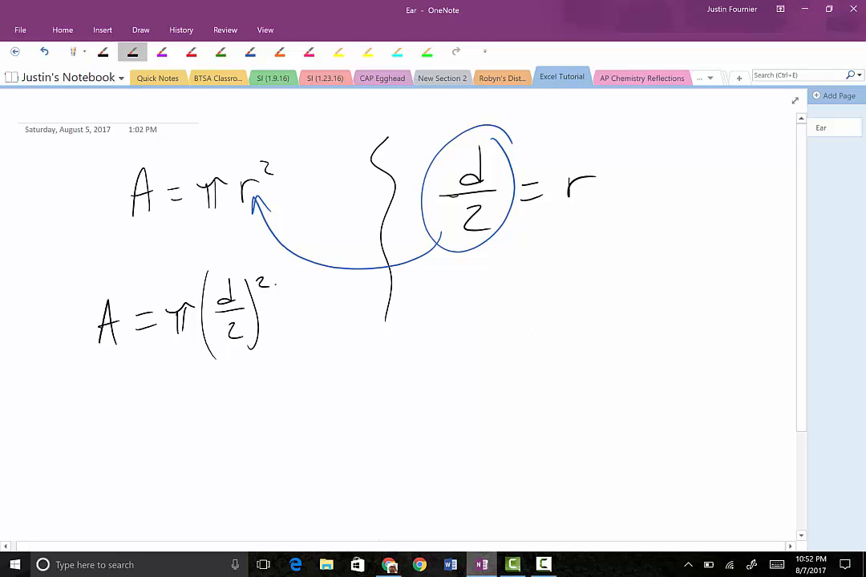
Step: Draw small blue arrows from the exponent to the d and the 2 inside the parentheses
left_click(251, 52)
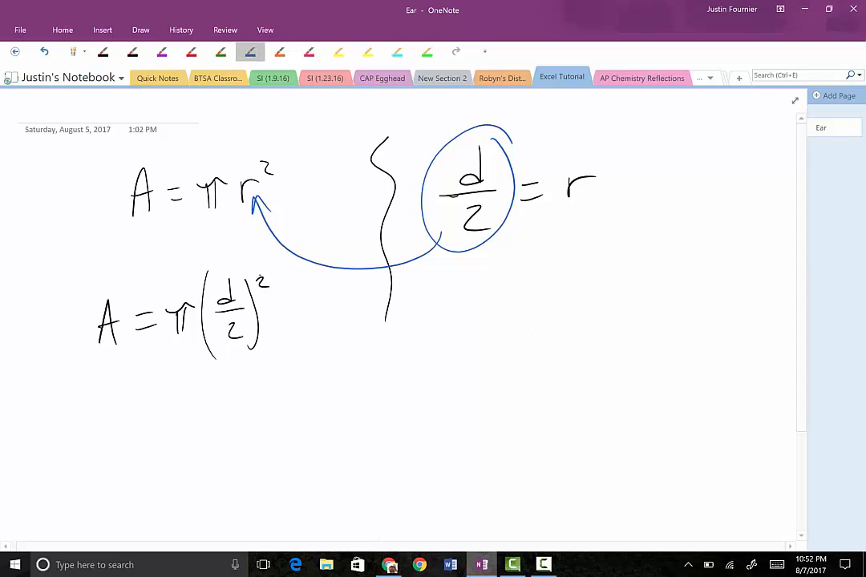
left_click_drag(255, 274, 229, 271)
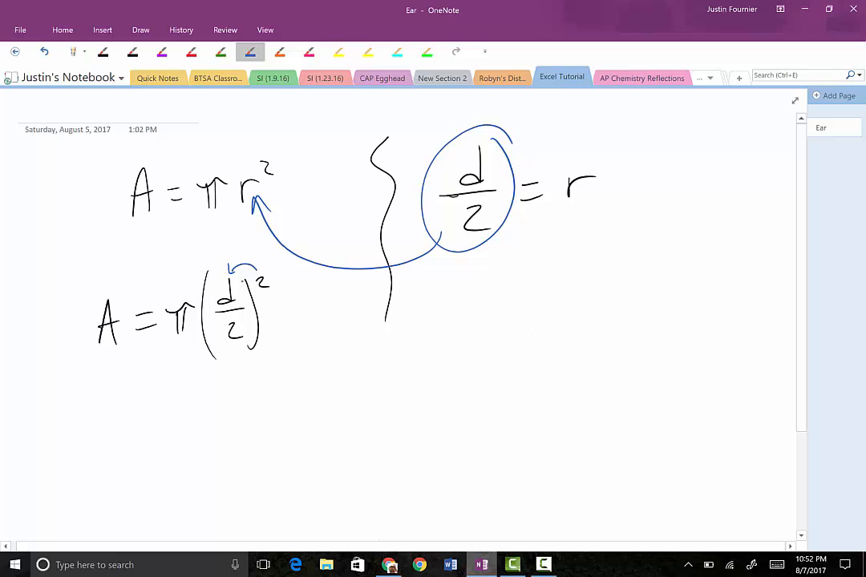
left_click_drag(256, 271, 250, 325)
Step: Draw a long black arrow from A = π(d/2)² and handwrite the expanded formula A = π d²/4 at its tip
left_click(133, 51)
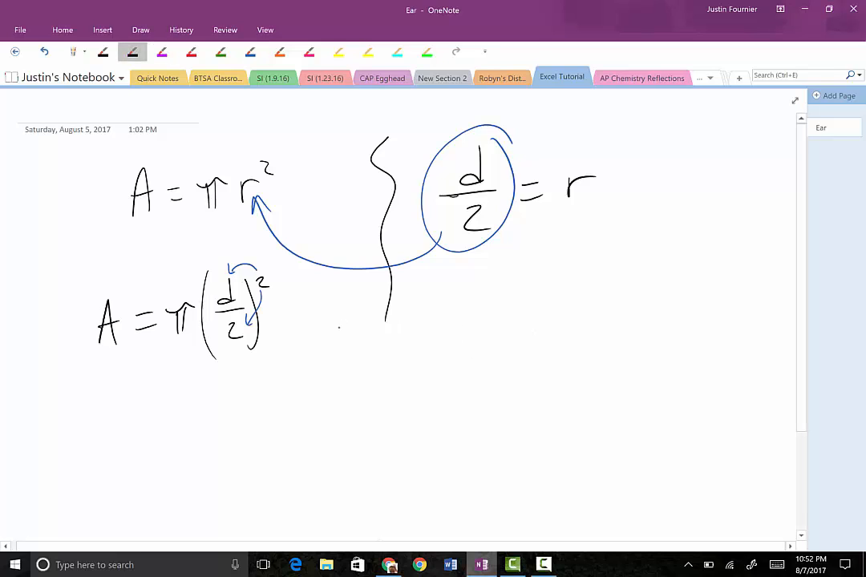
mouse_move(362, 328)
left_mouse_down()
mouse_move(408, 352)
mouse_move(347, 343)
left_mouse_up()
mouse_move(298, 325)
left_mouse_down()
mouse_move(453, 315)
mouse_move(430, 337)
left_mouse_up()
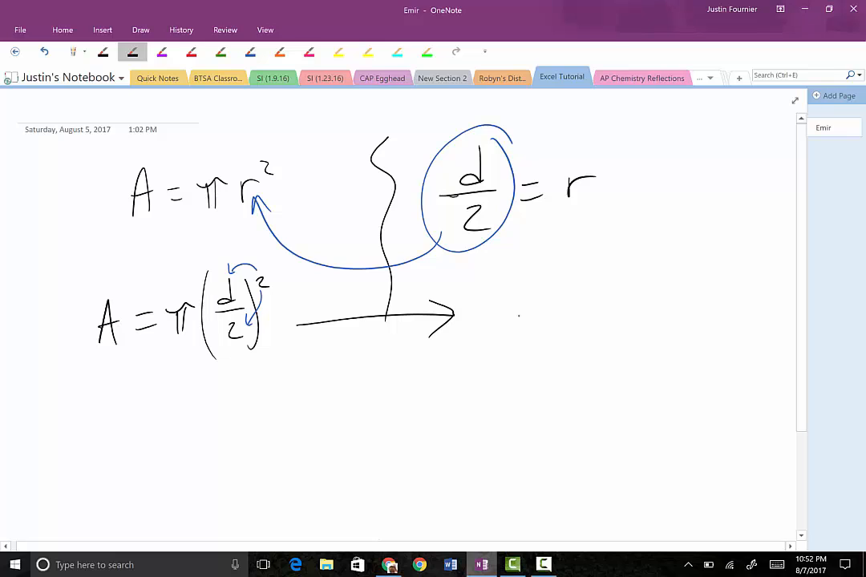
mouse_move(498, 286)
left_mouse_down()
mouse_move(486, 337)
mouse_move(510, 334)
left_mouse_up()
left_click_drag(487, 316, 537, 311)
left_click_drag(520, 322, 539, 320)
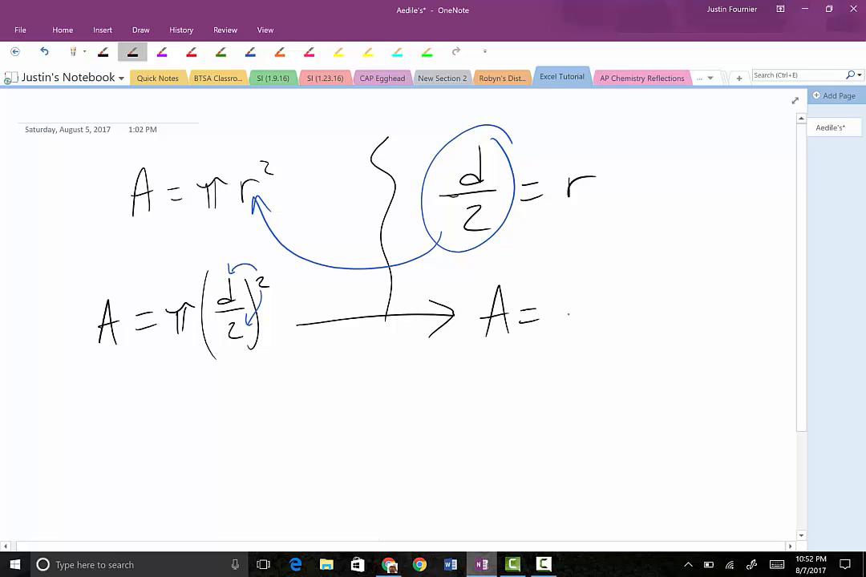
mouse_move(573, 288)
left_mouse_down()
mouse_move(569, 307)
mouse_move(580, 312)
mouse_move(595, 289)
mouse_move(634, 299)
mouse_move(652, 275)
left_mouse_up()
mouse_move(605, 304)
left_mouse_down()
mouse_move(652, 299)
mouse_move(625, 324)
mouse_move(639, 321)
left_mouse_up()
left_click_drag(635, 312, 638, 338)
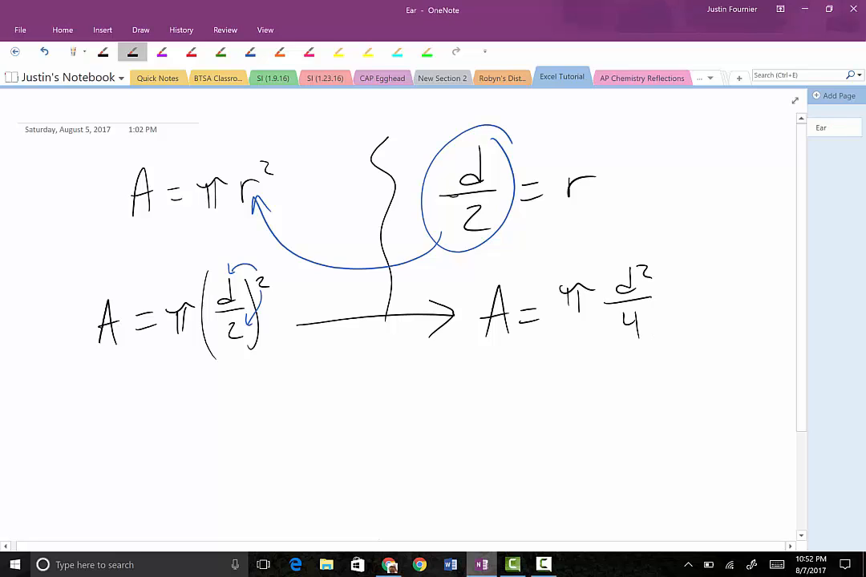
mouse_move(239, 245)
left_mouse_down()
mouse_move(191, 299)
mouse_move(272, 255)
left_mouse_up()
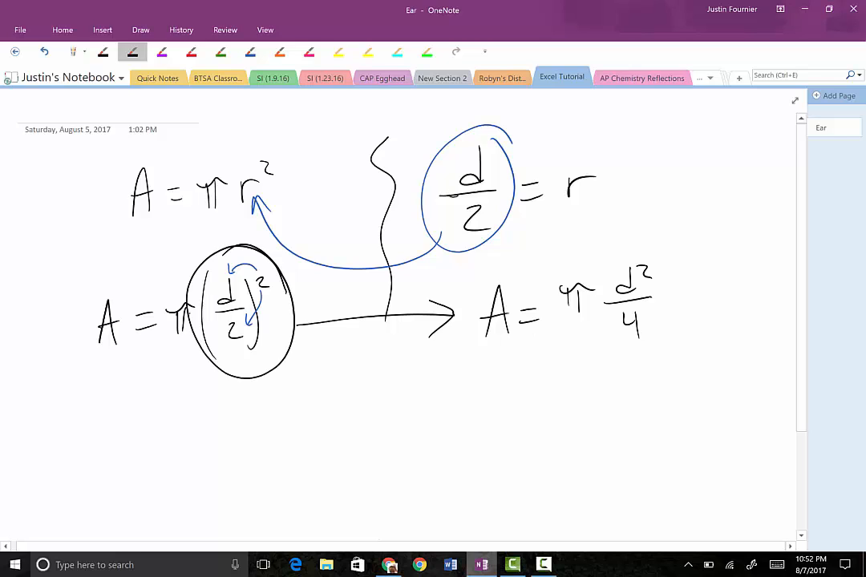
left_click_drag(282, 385, 303, 334)
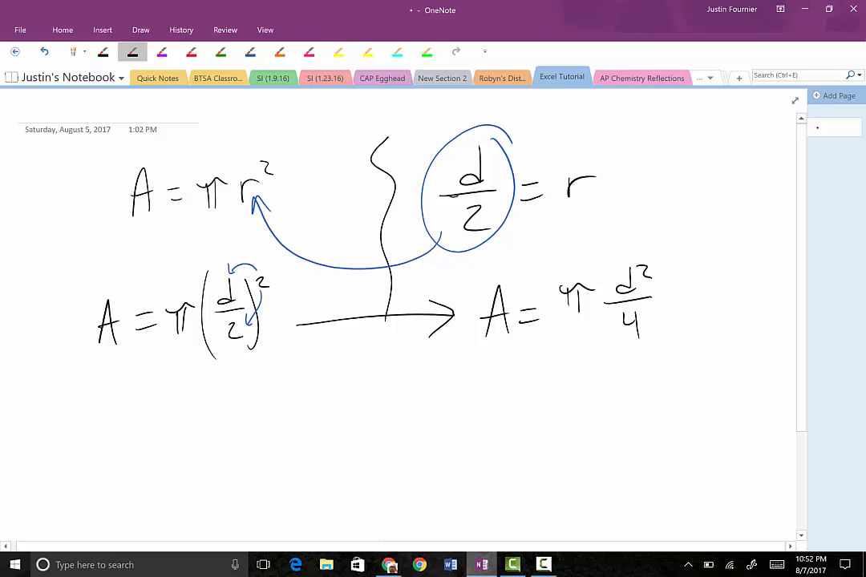
mouse_move(483, 364)
left_mouse_down()
mouse_move(648, 353)
mouse_move(541, 370)
mouse_move(590, 353)
mouse_move(609, 325)
left_mouse_up()
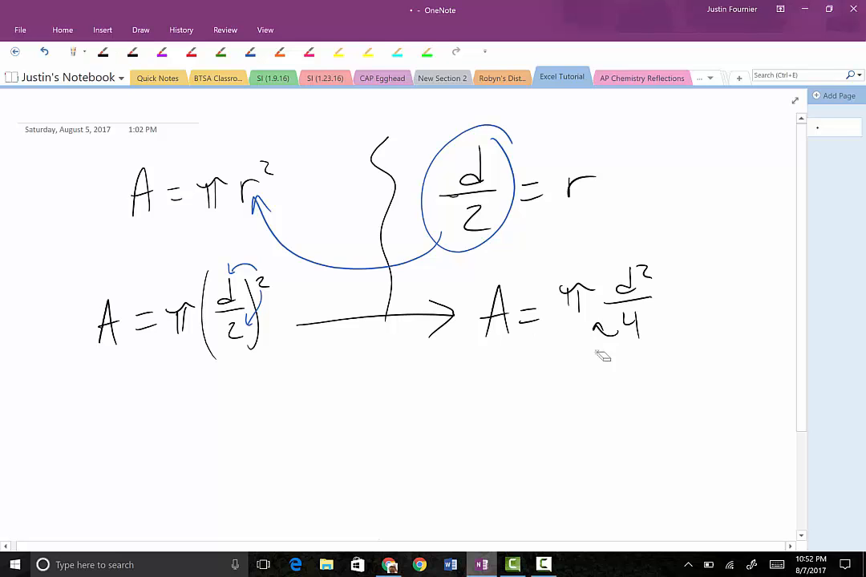
left_click(602, 328)
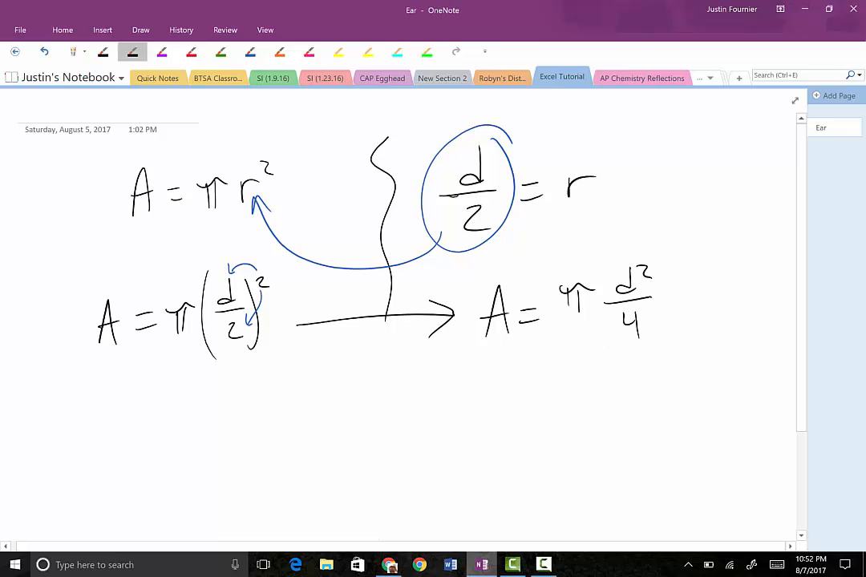
Step: Handwrite "OR" in black ink below the A = π(d/2)² and A = π d²/4 row
scroll(577, 409, "down", 2)
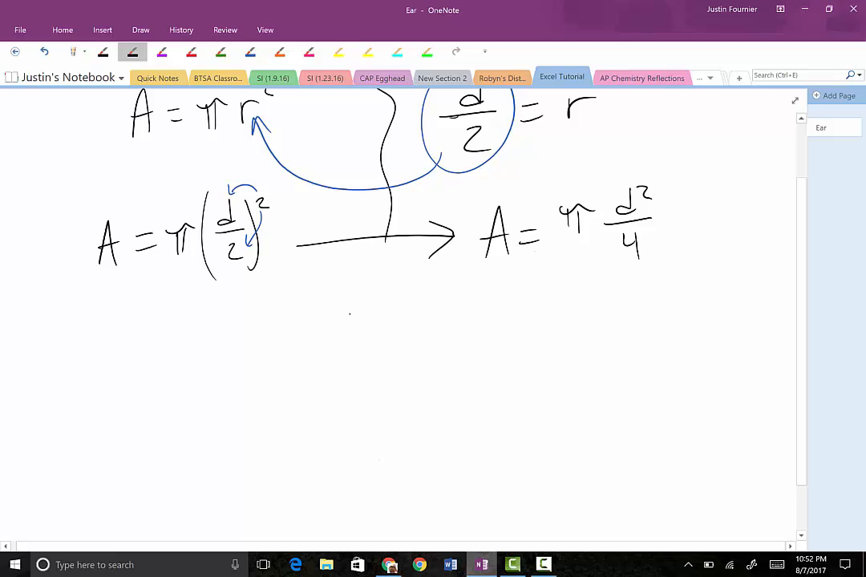
mouse_move(337, 305)
left_mouse_down()
mouse_move(319, 331)
mouse_move(337, 306)
left_mouse_up()
mouse_move(357, 298)
left_mouse_down()
mouse_move(358, 334)
mouse_move(378, 332)
left_mouse_up()
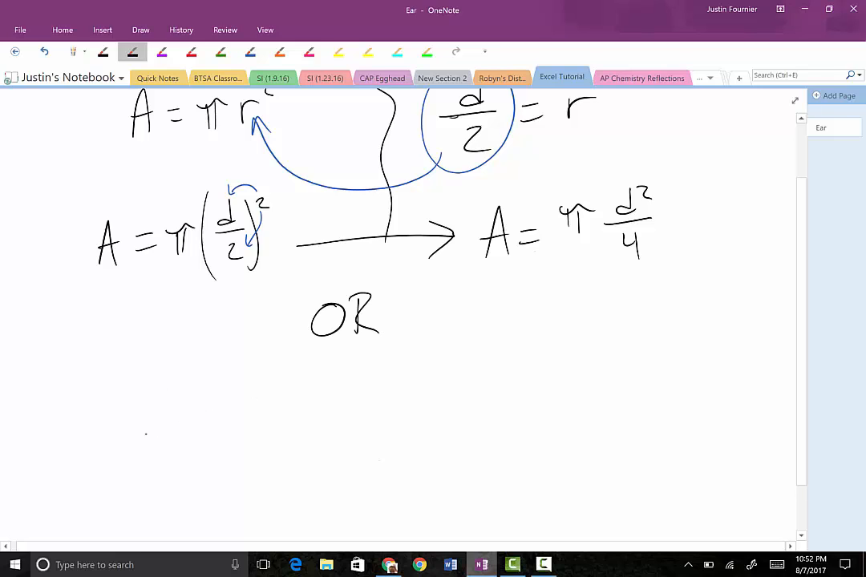
Step: Handwrite the rearranged formula A = (π/4) d² in black ink below the word OR
mouse_move(111, 469)
left_mouse_down()
mouse_move(120, 421)
mouse_move(145, 473)
left_mouse_up()
left_click_drag(114, 447, 187, 426)
left_click_drag(167, 442, 190, 440)
left_click_drag(229, 398, 229, 425)
mouse_move(245, 399)
left_mouse_down()
mouse_move(246, 425)
mouse_move(263, 393)
left_mouse_up()
mouse_move(212, 434)
left_mouse_down()
mouse_move(267, 432)
mouse_move(245, 458)
mouse_move(260, 479)
left_mouse_up()
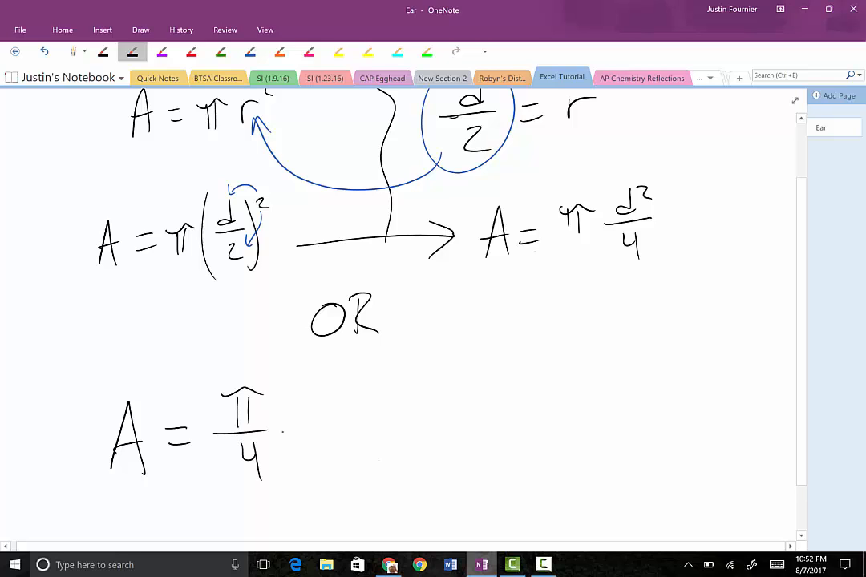
mouse_move(324, 437)
left_mouse_down()
mouse_move(324, 401)
mouse_move(350, 413)
left_mouse_up()
Step: Lasso the handwritten A = (π/4) d² and move it further down, leaving more space below OR
scroll(351, 413, "down", 1)
scroll(350, 413, "down", 1)
mouse_move(408, 312)
left_mouse_down()
mouse_move(387, 307)
mouse_move(135, 464)
mouse_move(390, 423)
left_mouse_up()
left_click_drag(251, 368, 255, 426)
Step: Underline the A and the d² of the rearranged formula in blue ink, with a wavy tail below each
scroll(433, 321, "down", 3)
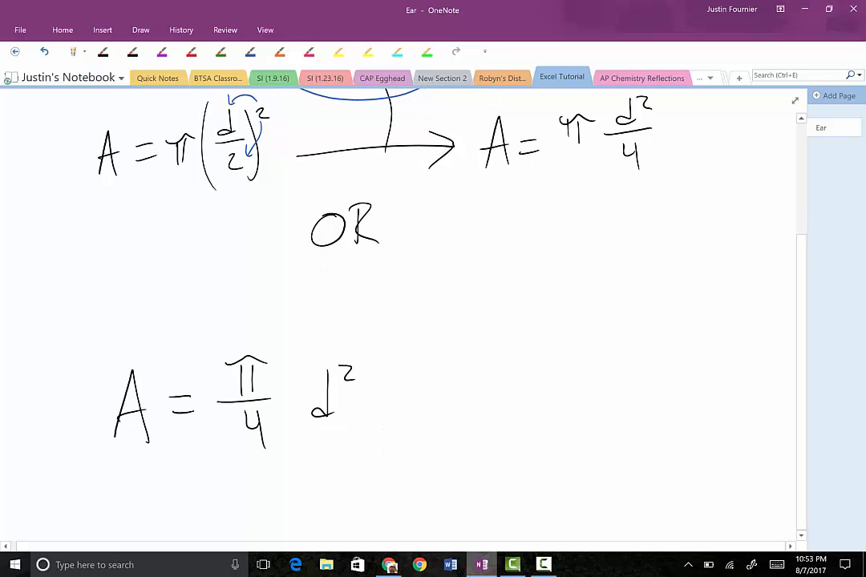
left_click(251, 51)
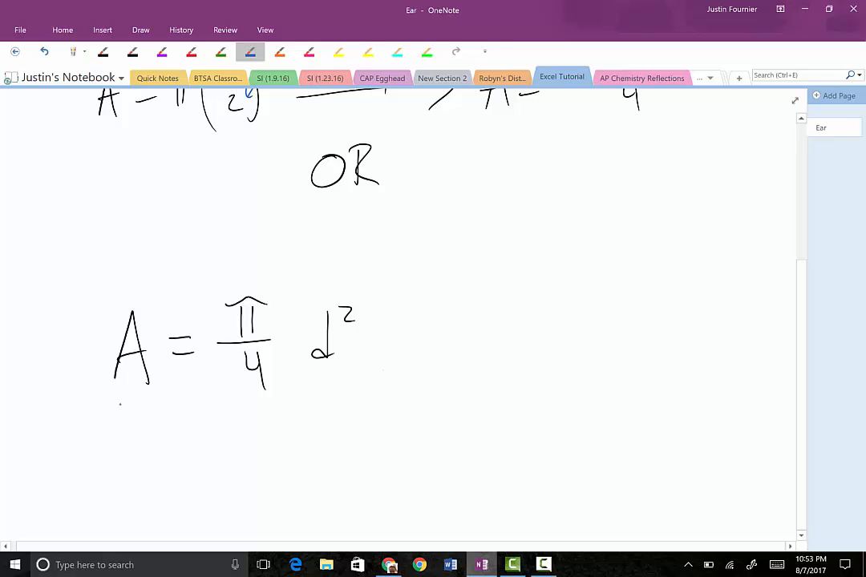
mouse_move(98, 397)
left_mouse_down()
mouse_move(148, 418)
mouse_move(143, 490)
left_mouse_up()
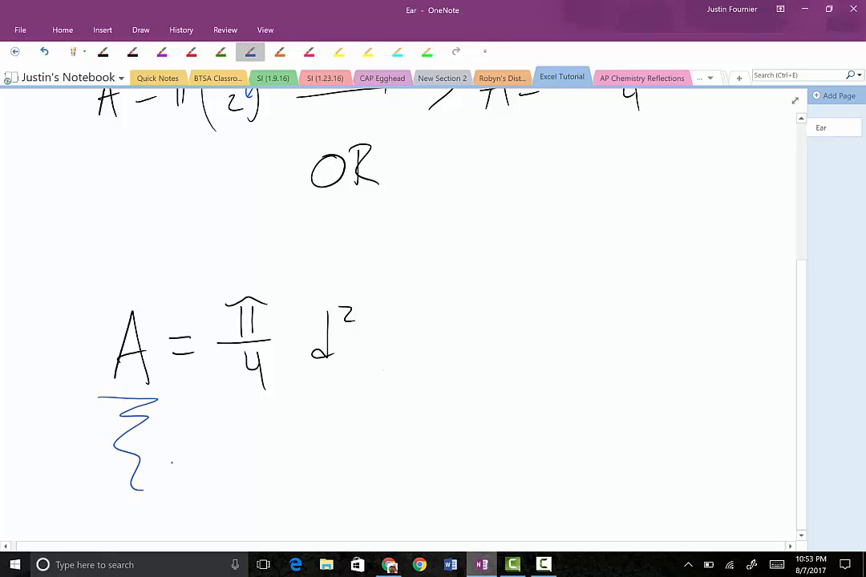
mouse_move(311, 384)
left_mouse_down()
mouse_move(347, 383)
mouse_move(339, 467)
left_mouse_up()
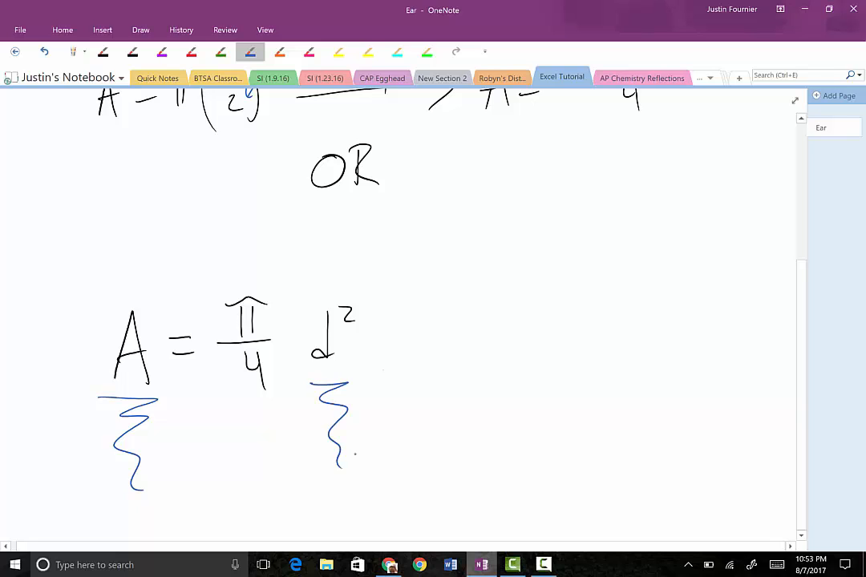
Step: Draw purple braces above the A and the d² in the rearranged formula, labelling them Y and X
left_click(161, 51)
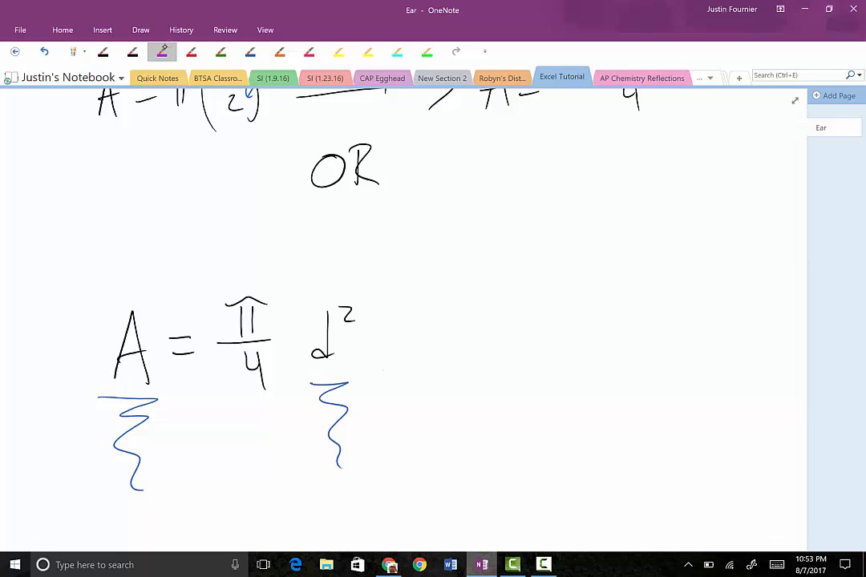
mouse_move(96, 314)
left_mouse_down()
mouse_move(103, 285)
mouse_move(166, 297)
left_mouse_up()
left_click_drag(118, 239, 131, 271)
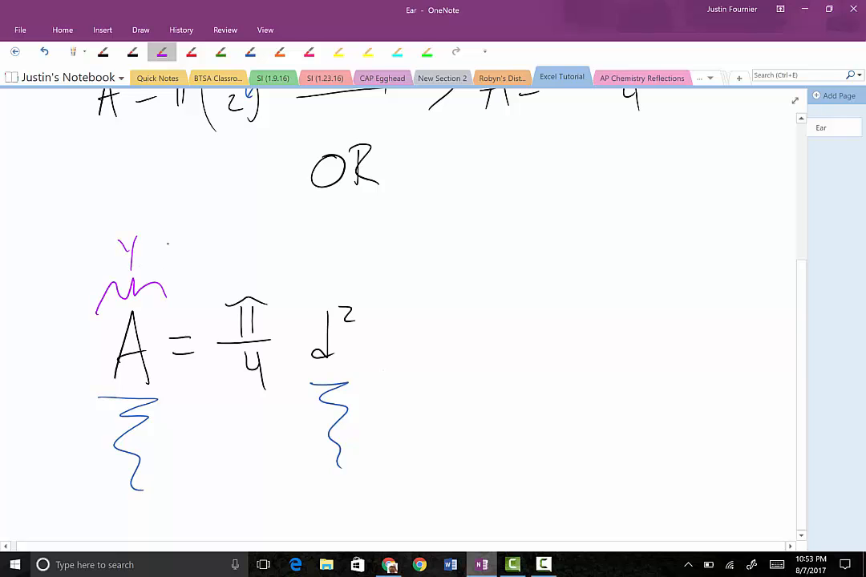
mouse_move(290, 306)
left_mouse_down()
mouse_move(337, 285)
mouse_move(379, 294)
left_mouse_up()
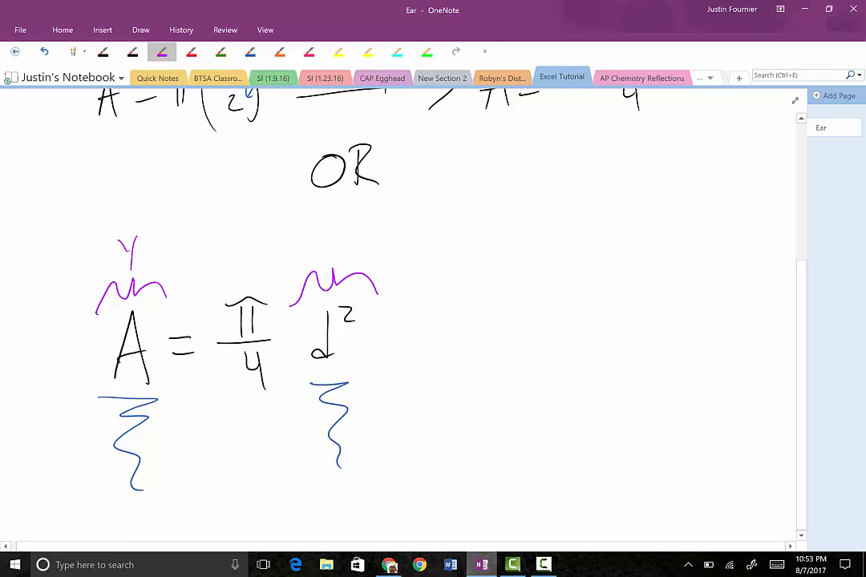
mouse_move(326, 237)
left_mouse_down()
mouse_move(339, 253)
mouse_move(326, 254)
left_mouse_up()
Step: Sketch pink graph axes beside the formula, labelling the vertical axis A and the horizontal axis d²
left_click(309, 51)
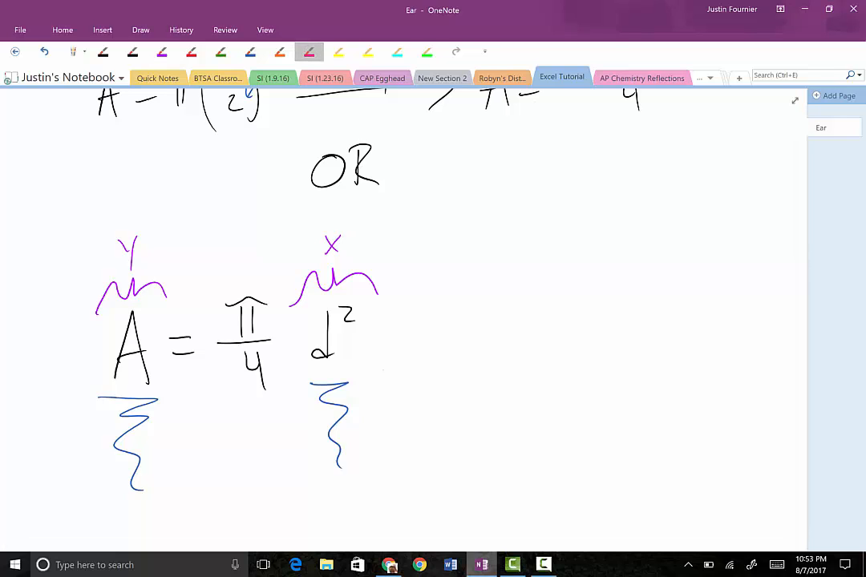
mouse_move(485, 224)
left_mouse_down()
mouse_move(485, 448)
mouse_move(743, 442)
left_mouse_up()
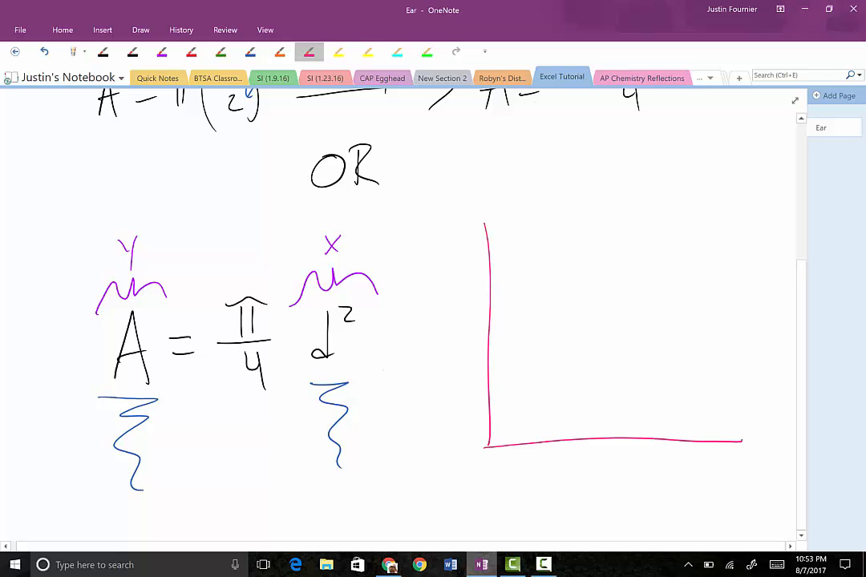
mouse_move(435, 351)
left_mouse_down()
mouse_move(462, 340)
mouse_move(457, 324)
left_mouse_up()
mouse_move(626, 463)
left_mouse_down()
mouse_move(629, 497)
mouse_move(618, 499)
left_mouse_up()
left_click_drag(641, 458, 659, 473)
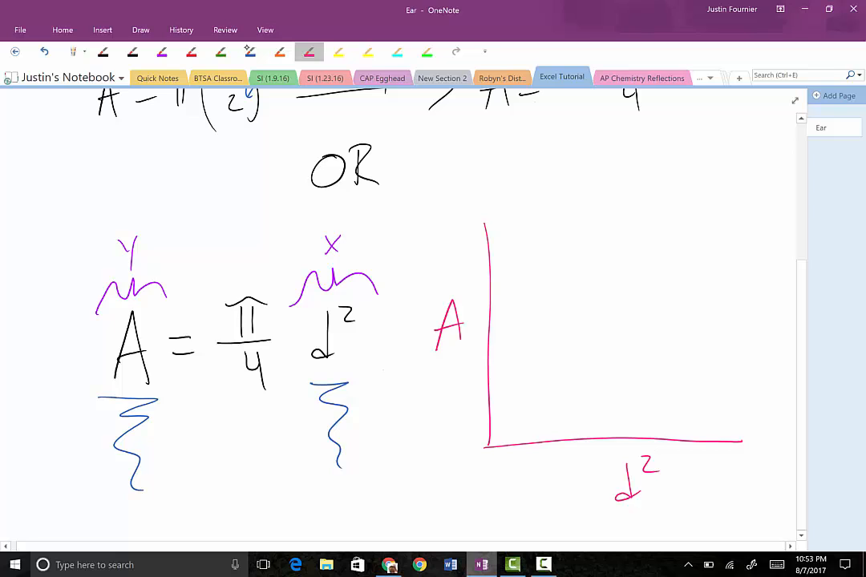
Step: Mark scattered blue data points rising across the graph and draw a red best-fit line through them from the origin
left_click(251, 51)
mouse_move(518, 387)
left_mouse_down()
mouse_move(545, 398)
mouse_move(656, 310)
mouse_move(713, 225)
left_mouse_up()
left_click_drag(551, 380, 560, 372)
left_click_drag(593, 332, 602, 325)
left_click_drag(650, 286, 660, 281)
left_click_drag(672, 255, 674, 253)
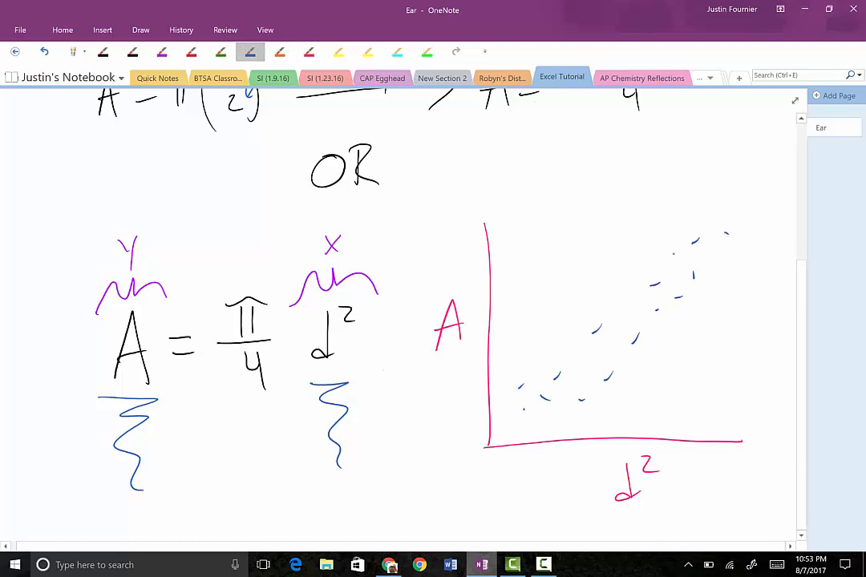
left_click(191, 52)
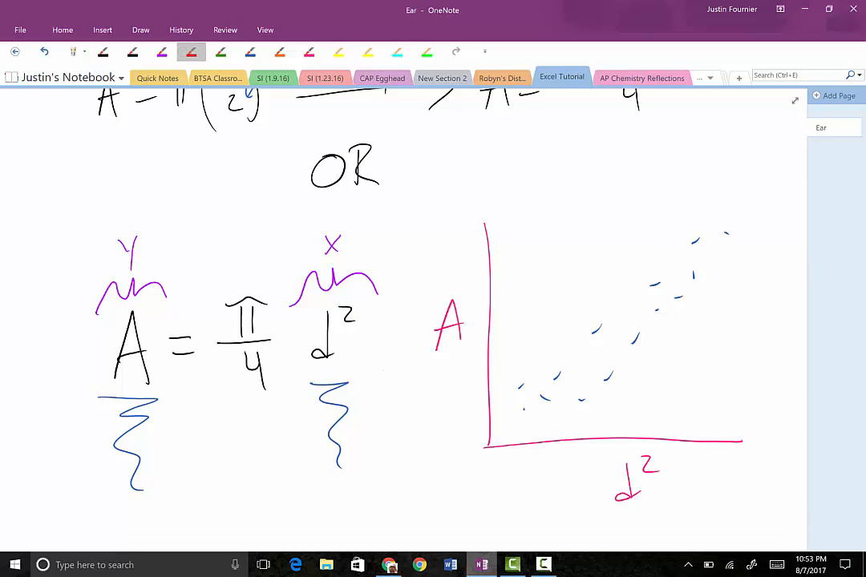
left_click_drag(485, 448, 774, 203)
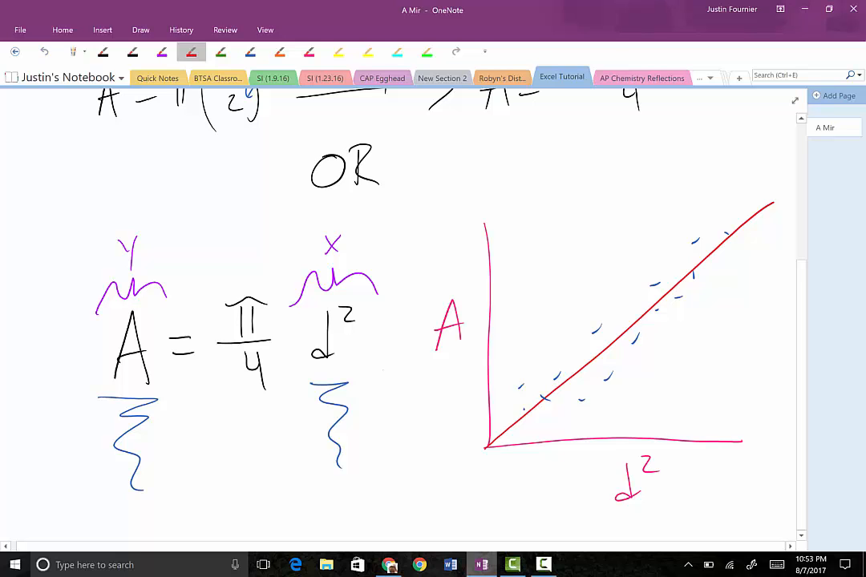
Step: Draw a dashed purple slope triangle on the best-fit line, labelling its vertical side ΔA and its horizontal side Δd²
left_click(133, 51)
left_click(162, 51)
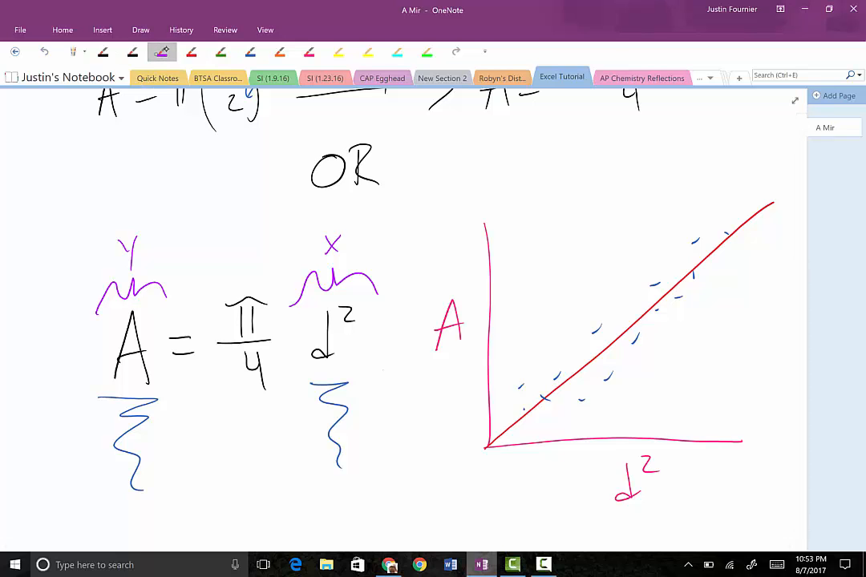
mouse_move(581, 366)
left_mouse_down()
mouse_move(581, 251)
mouse_move(594, 238)
mouse_move(609, 254)
mouse_move(705, 251)
left_mouse_up()
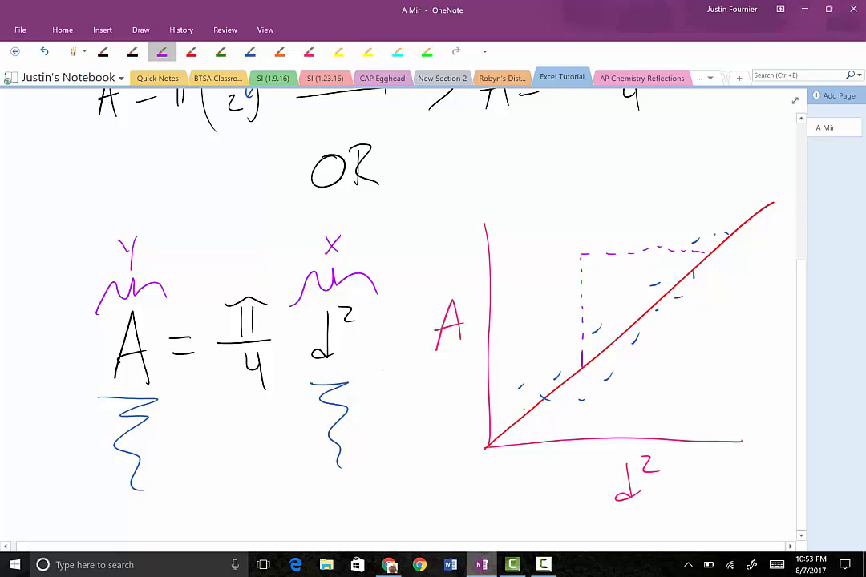
mouse_move(522, 321)
left_mouse_down()
mouse_move(555, 317)
mouse_move(557, 304)
left_mouse_up()
mouse_move(613, 241)
left_mouse_down()
mouse_move(644, 240)
mouse_move(660, 221)
left_mouse_up()
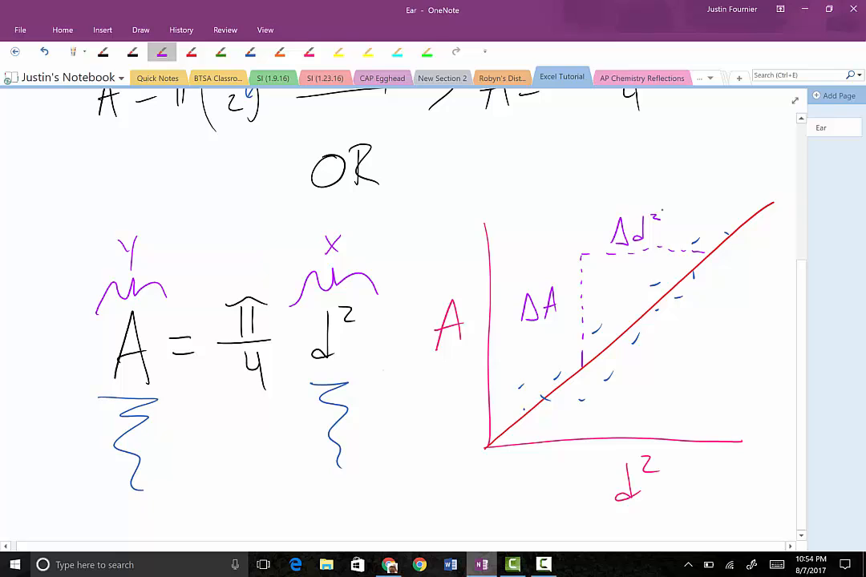
Step: Handwrite the slope formula m = ΔA/Δd² in purple ink below the best-fit line and circle it
left_click_drag(633, 397, 668, 391)
mouse_move(693, 345)
left_mouse_down()
mouse_move(704, 368)
mouse_move(723, 367)
left_mouse_up()
mouse_move(709, 359)
left_mouse_down()
mouse_move(722, 358)
mouse_move(728, 379)
mouse_move(706, 412)
mouse_move(721, 413)
mouse_move(732, 398)
left_mouse_up()
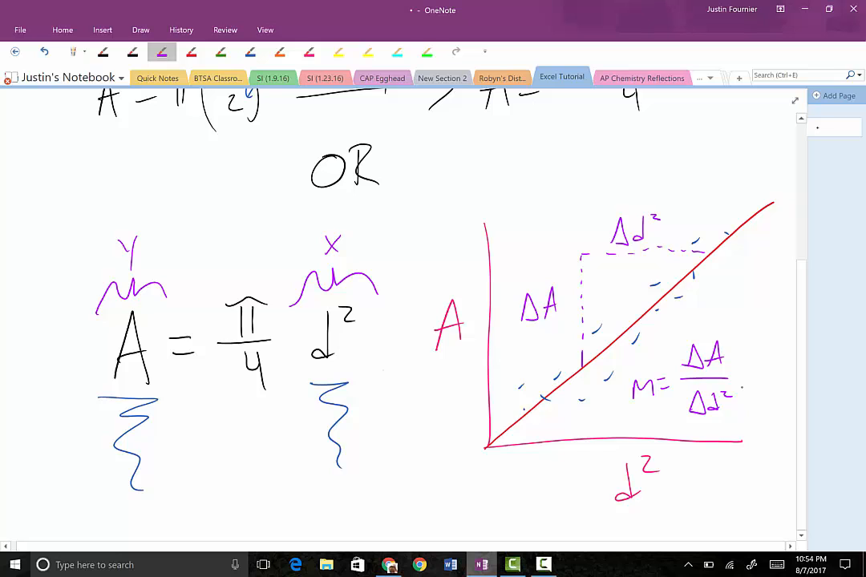
mouse_move(726, 313)
left_mouse_down()
mouse_move(641, 443)
mouse_move(754, 353)
mouse_move(758, 327)
left_mouse_up()
scroll(433, 321, "down", 2)
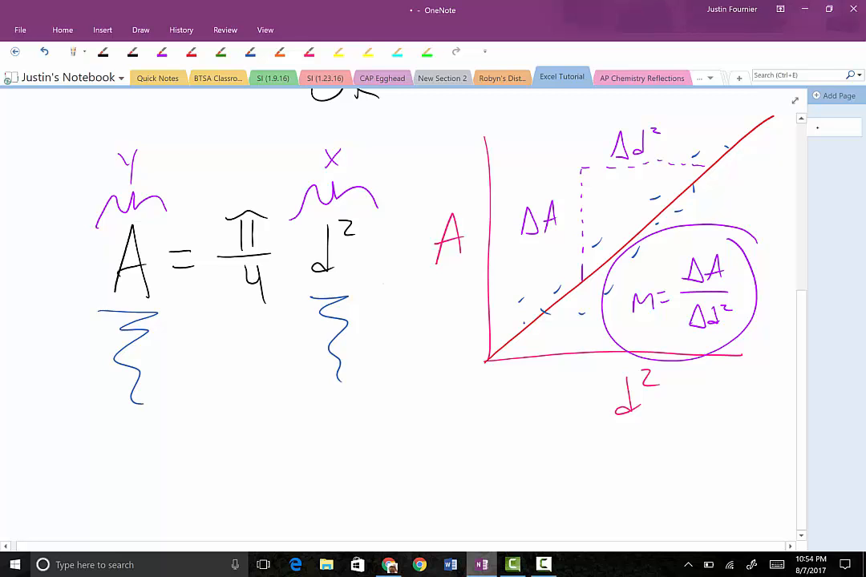
scroll(433, 321, "down", 1)
left_click(161, 51)
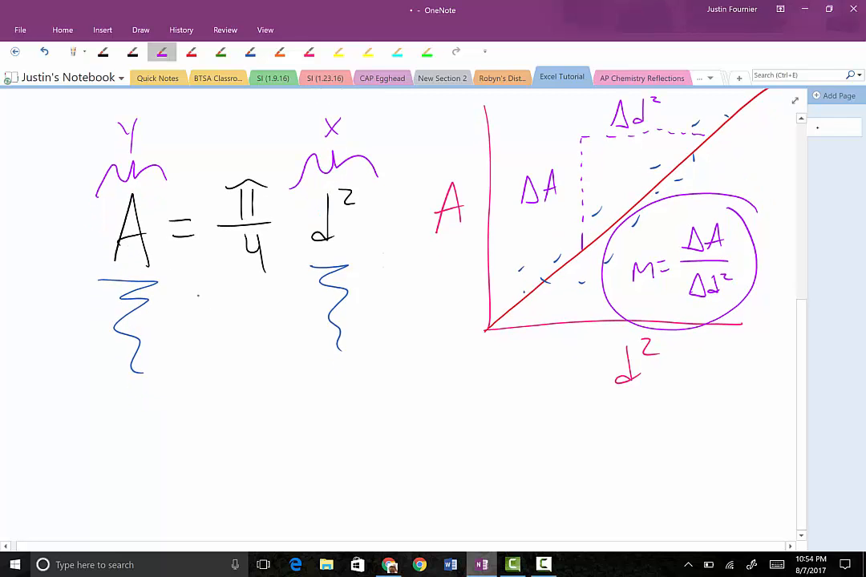
mouse_move(74, 335)
left_mouse_down()
mouse_move(164, 396)
mouse_move(399, 211)
mouse_move(64, 280)
mouse_move(390, 355)
mouse_move(114, 183)
mouse_move(351, 365)
left_mouse_up()
mouse_move(345, 305)
left_mouse_down()
mouse_move(121, 172)
mouse_move(241, 385)
mouse_move(297, 152)
mouse_move(224, 140)
left_mouse_up()
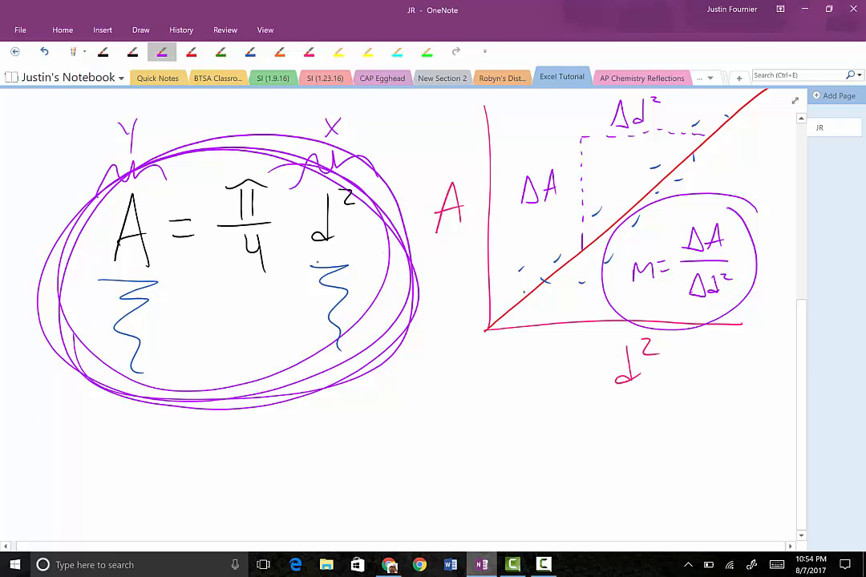
mouse_move(313, 161)
left_mouse_down()
mouse_move(281, 216)
mouse_move(321, 152)
mouse_move(305, 210)
left_mouse_up()
left_click(298, 259)
left_click(309, 52)
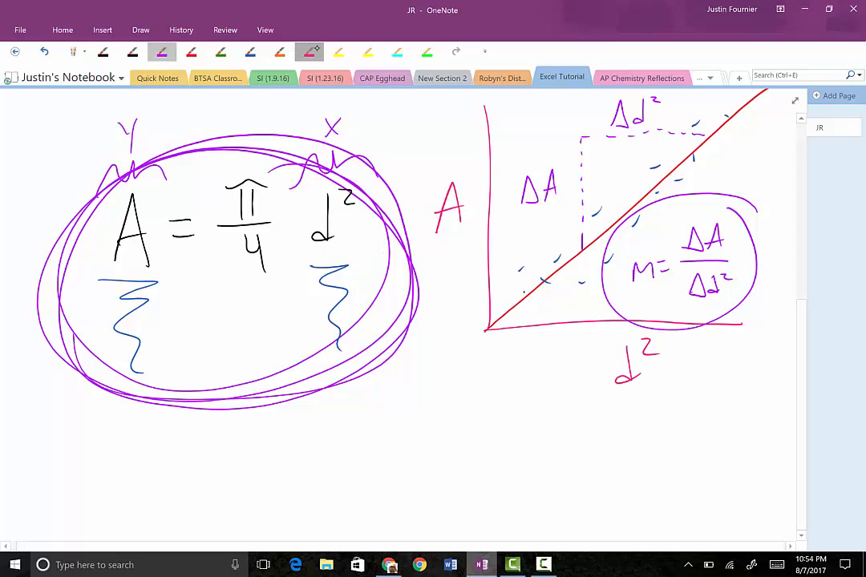
mouse_move(363, 210)
left_mouse_down()
mouse_move(336, 178)
mouse_move(276, 242)
mouse_move(365, 210)
mouse_move(323, 207)
left_mouse_up()
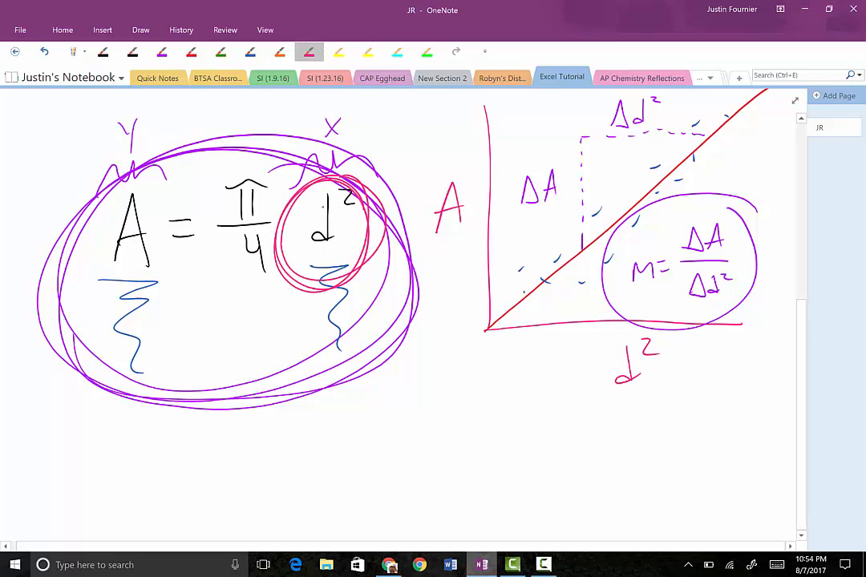
left_click(294, 287)
left_click_drag(303, 418, 353, 373)
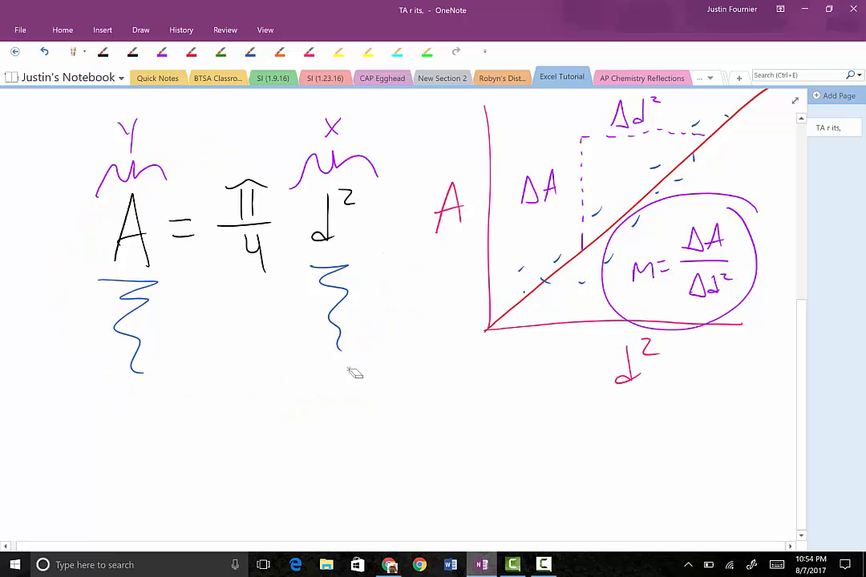
mouse_move(741, 217)
left_mouse_down()
mouse_move(719, 196)
mouse_move(762, 255)
mouse_move(700, 223)
left_mouse_up()
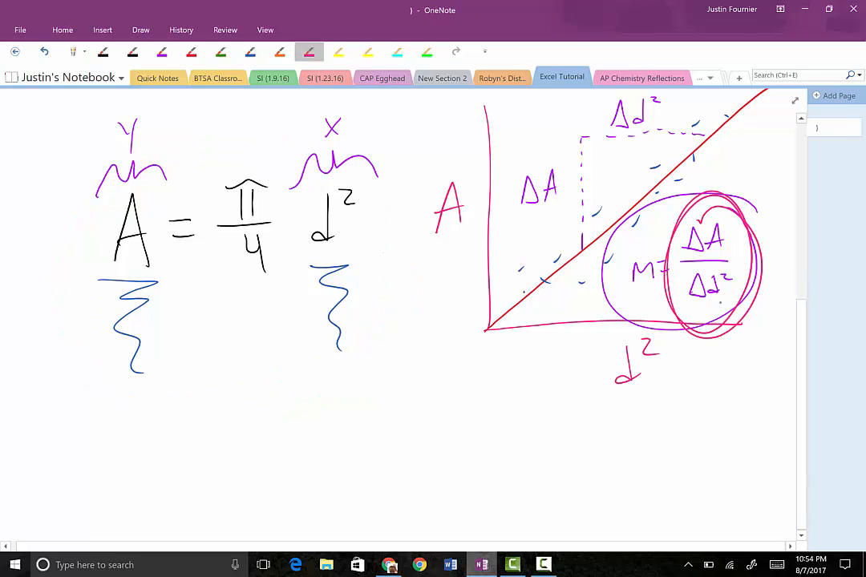
left_click_drag(684, 316, 714, 302)
Step: Handwrite the rearranged ratio A/d² = π/4 in black ink below the A = (π/4) d² formula
scroll(720, 304, "down", 2)
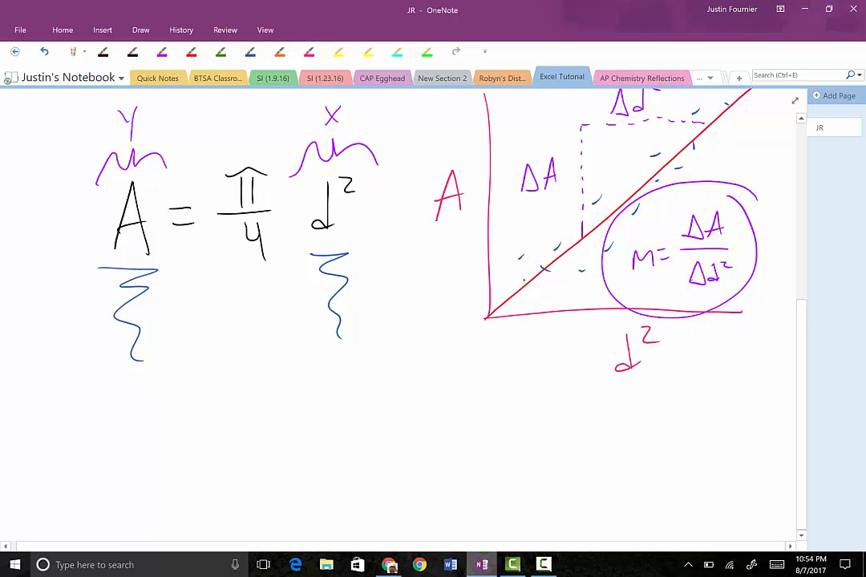
left_click(133, 52)
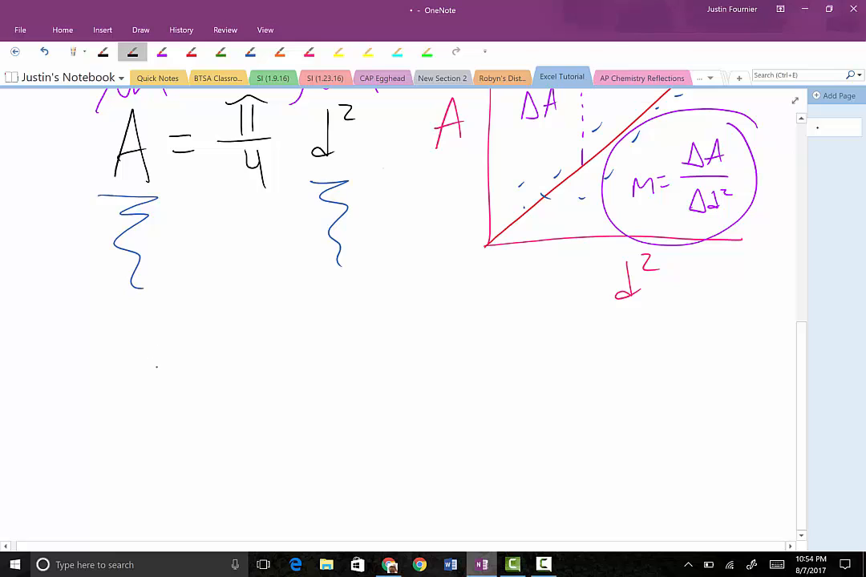
mouse_move(146, 378)
left_mouse_down()
mouse_move(152, 344)
mouse_move(163, 383)
mouse_move(159, 365)
left_mouse_up()
mouse_move(124, 398)
left_mouse_down()
mouse_move(177, 394)
mouse_move(155, 437)
mouse_move(170, 417)
left_mouse_up()
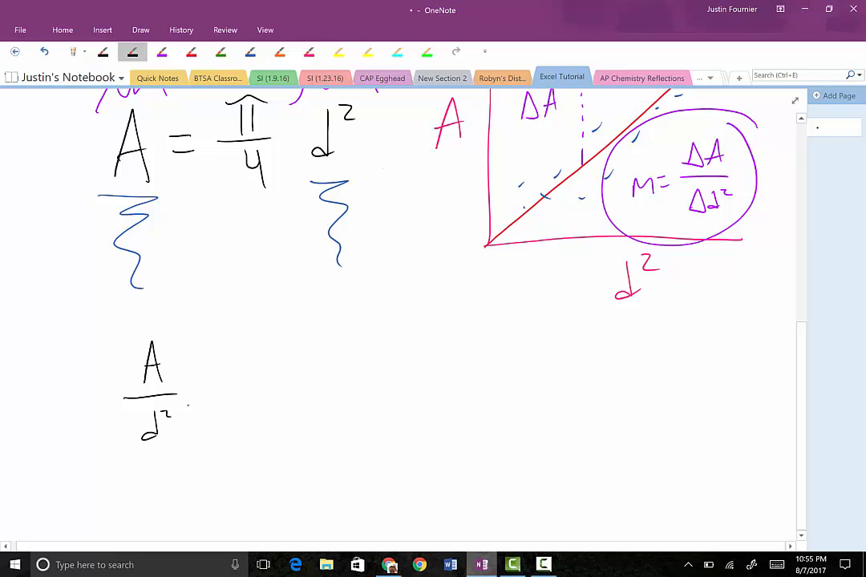
left_click_drag(199, 386, 210, 385)
left_click_drag(200, 396, 215, 395)
left_click_drag(250, 348, 248, 368)
mouse_move(261, 347)
left_mouse_down()
mouse_move(265, 368)
mouse_move(272, 343)
left_mouse_up()
mouse_move(240, 382)
left_mouse_down()
mouse_move(286, 380)
mouse_move(279, 405)
left_mouse_up()
left_click_drag(273, 392, 275, 421)
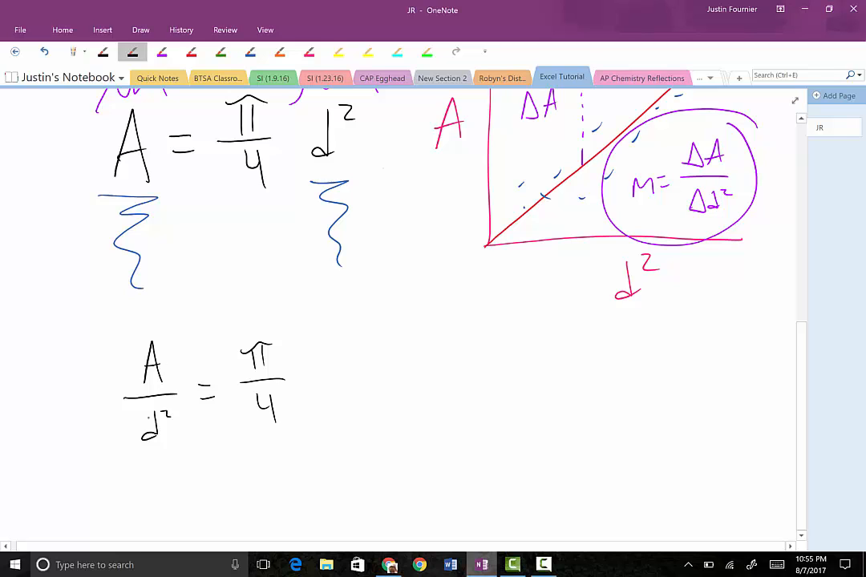
Step: Circle π/4 in purple ink in the A/d² = π/4 ratio and draw purple arrows pointing to A and d²
left_click(162, 51)
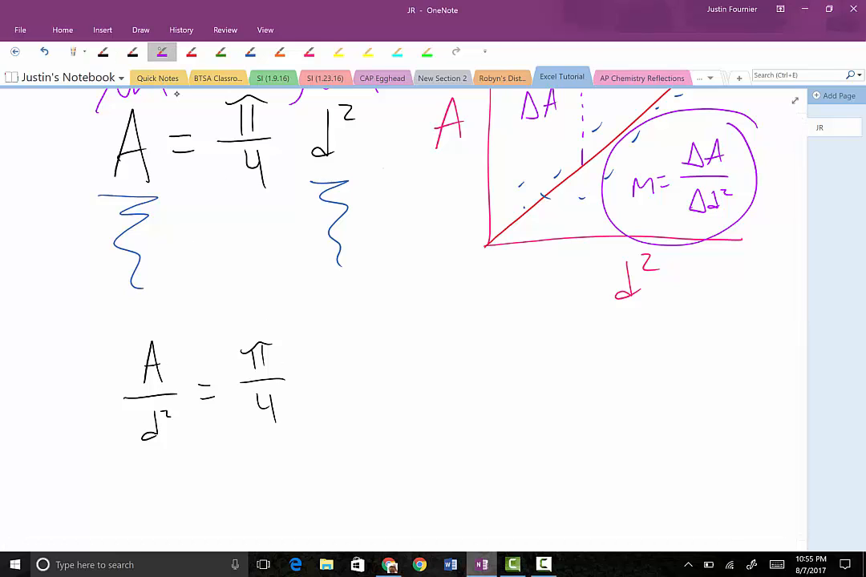
mouse_move(255, 310)
left_mouse_down()
mouse_move(234, 451)
mouse_move(298, 329)
mouse_move(305, 401)
left_mouse_up()
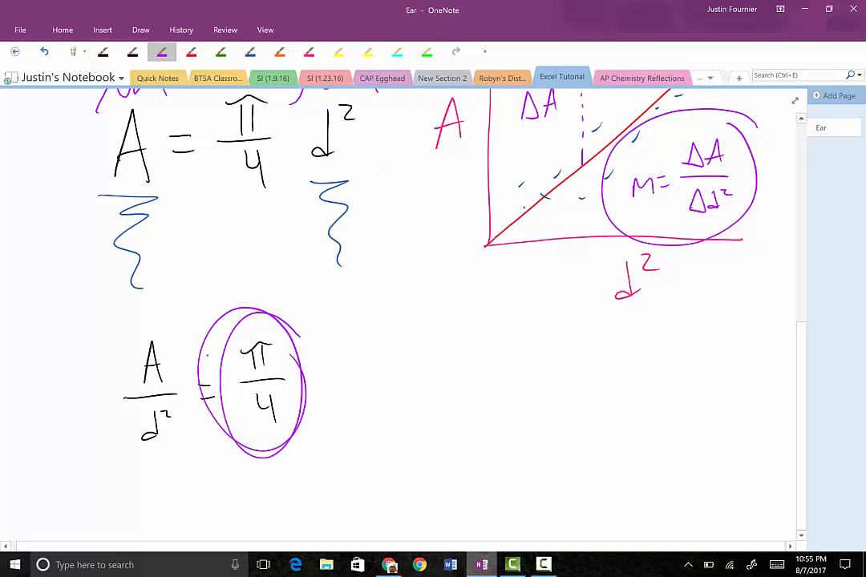
left_click_drag(86, 363, 119, 365)
left_click_drag(109, 358, 109, 374)
left_click_drag(80, 434, 118, 434)
left_click_drag(108, 427, 109, 441)
mouse_move(714, 345)
left_mouse_down()
mouse_move(712, 230)
mouse_move(726, 258)
left_mouse_up()
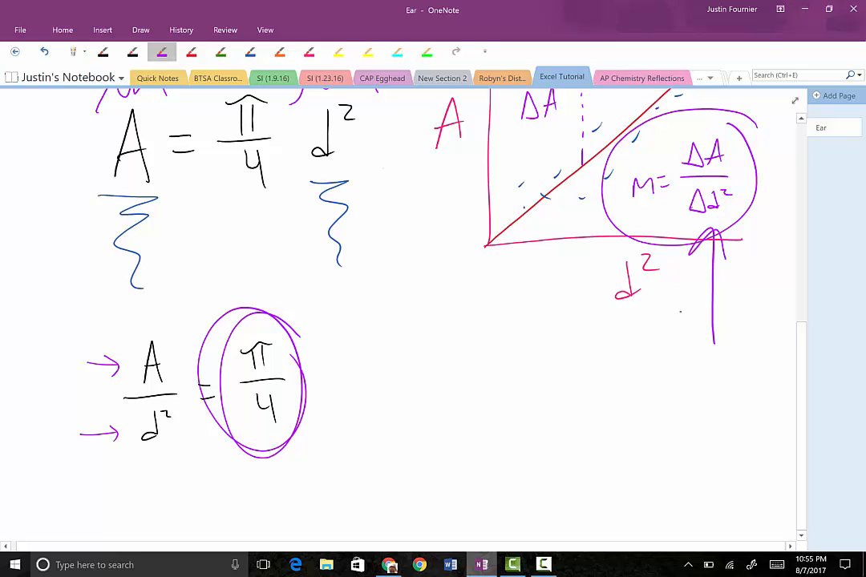
key("ctrl+z")
key("ctrl+z")
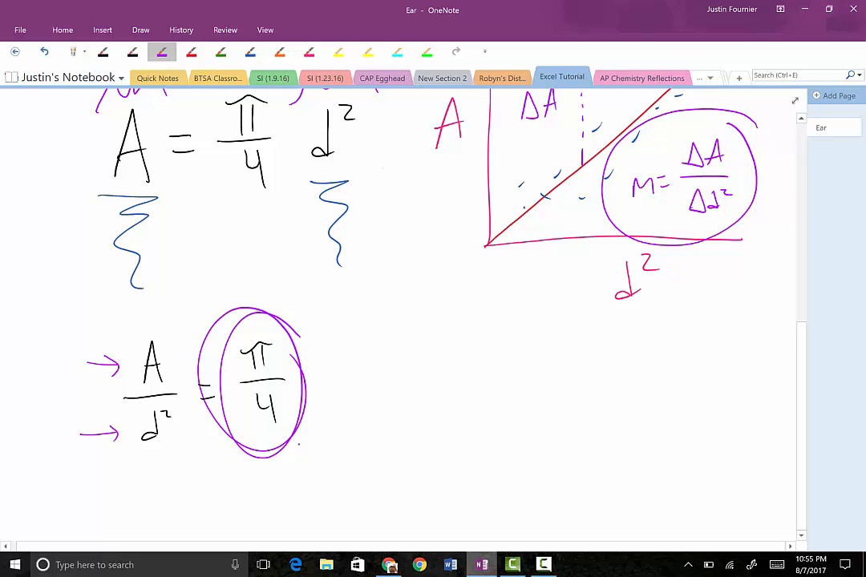
Step: Examine the trendline equation on the Area vs. Diameter^2 chart in Google Sheets and return to the handwritten ratio in OneNote
left_click(389, 566)
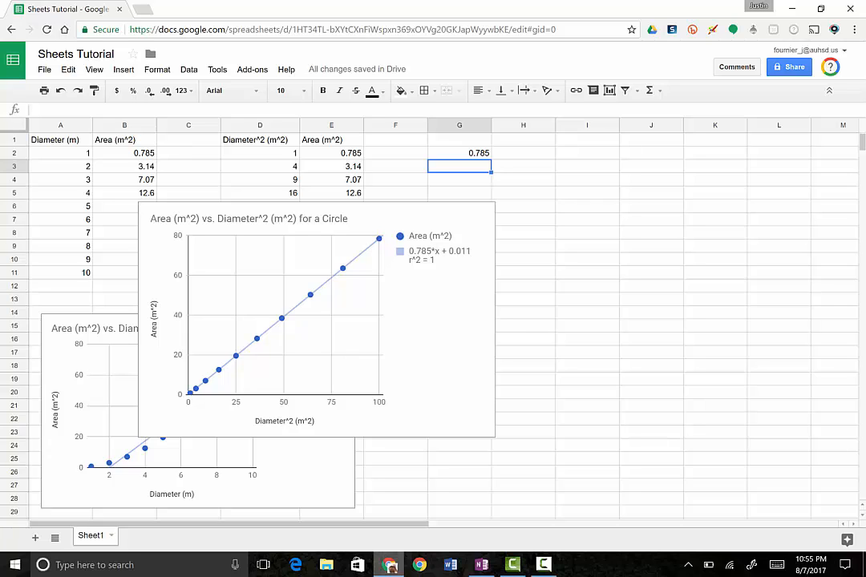
left_click(433, 320)
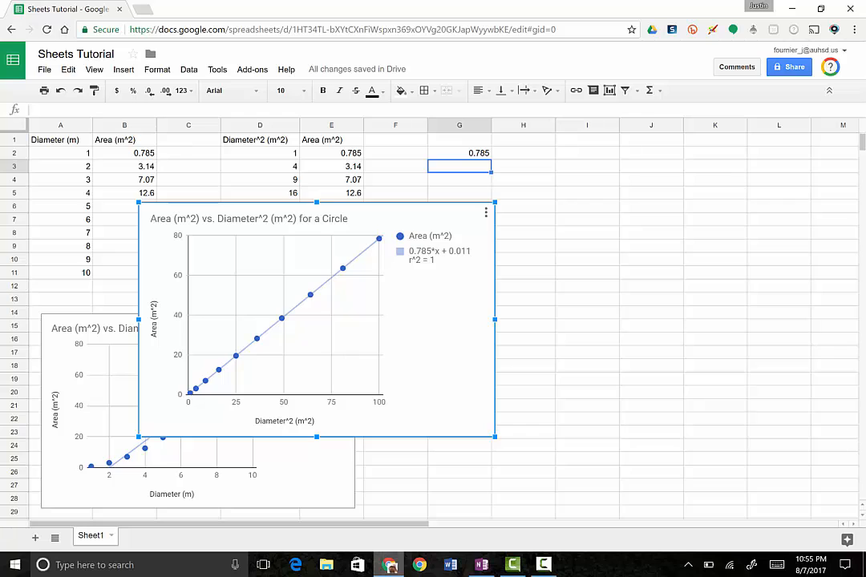
left_click(481, 564)
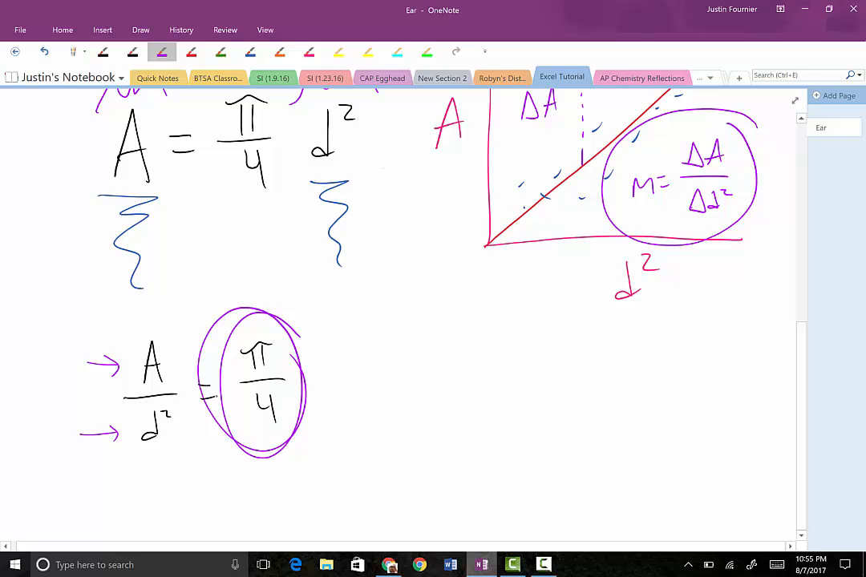
key("Escape")
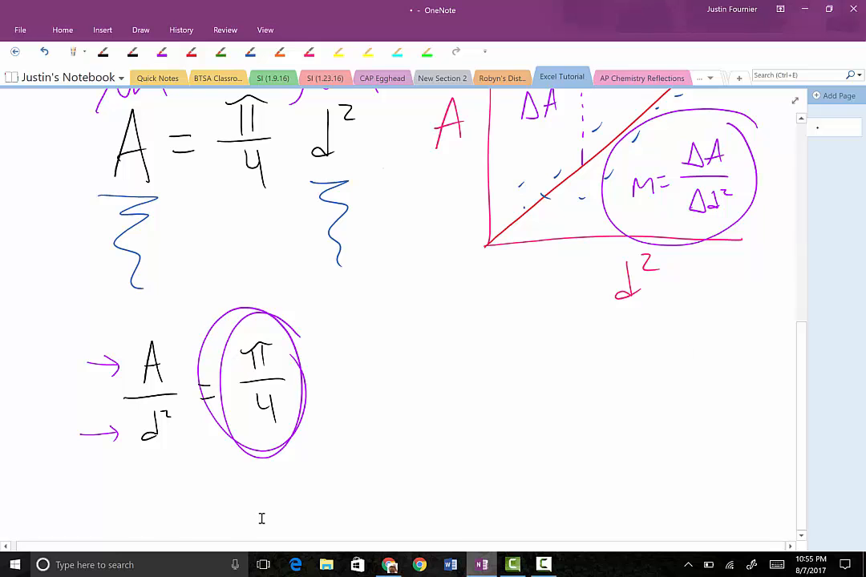
Step: Switch to the Sheets Tutorial spreadsheet in Google Sheets and enter the formula =PI() in cell J3
mouse_move(390, 565)
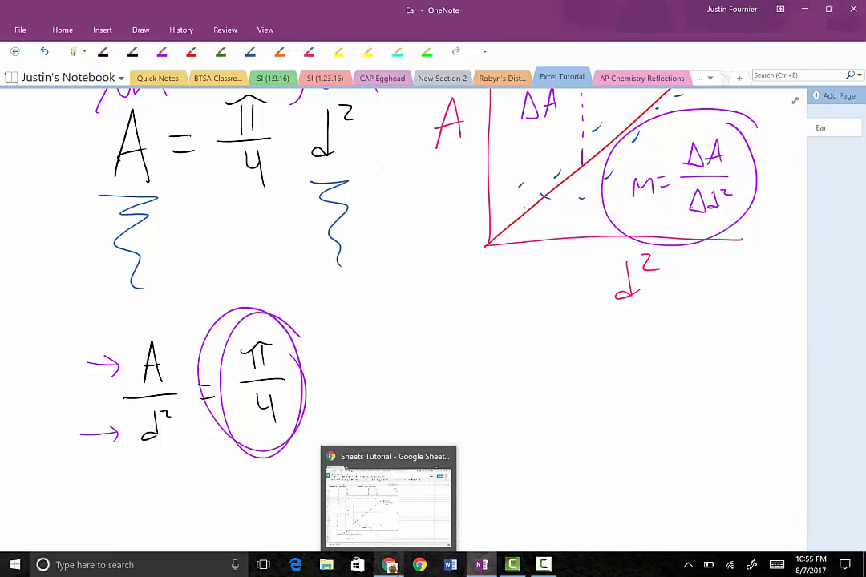
left_click(387, 497)
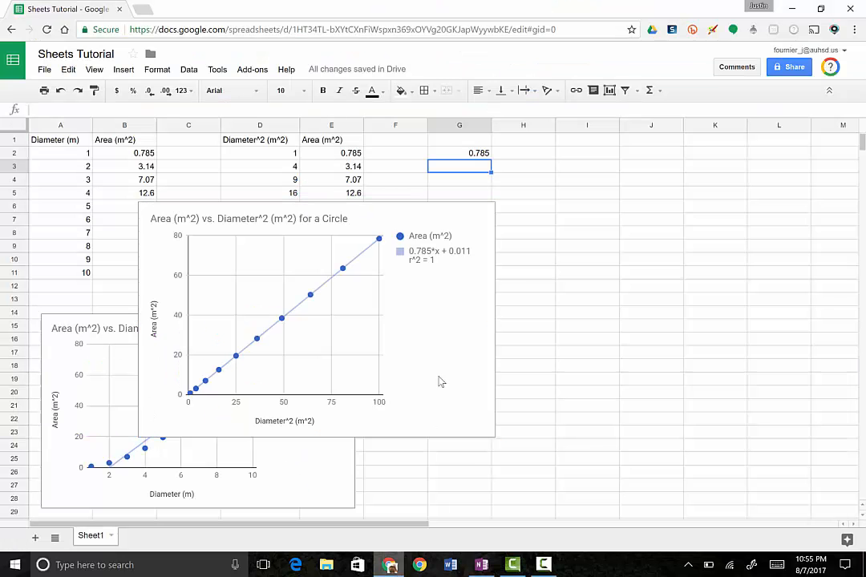
left_click(649, 170)
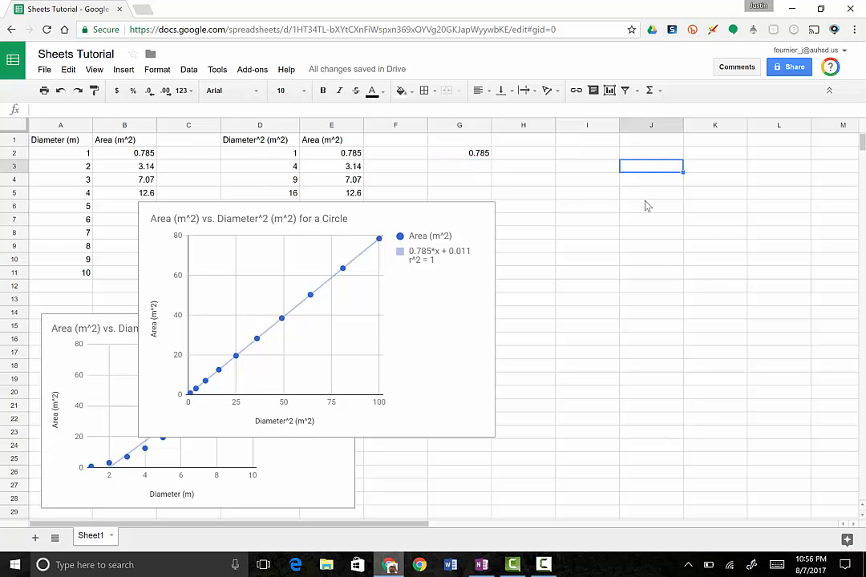
type("=")
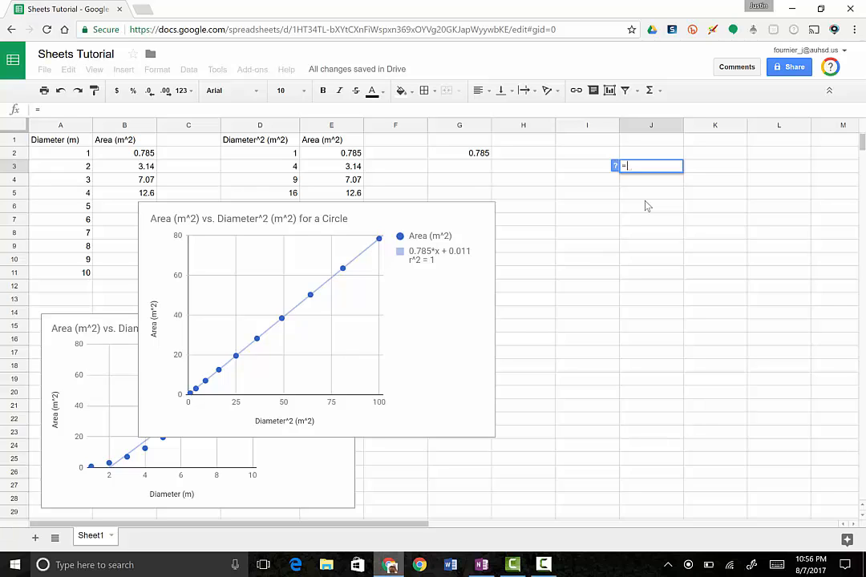
type("pi")
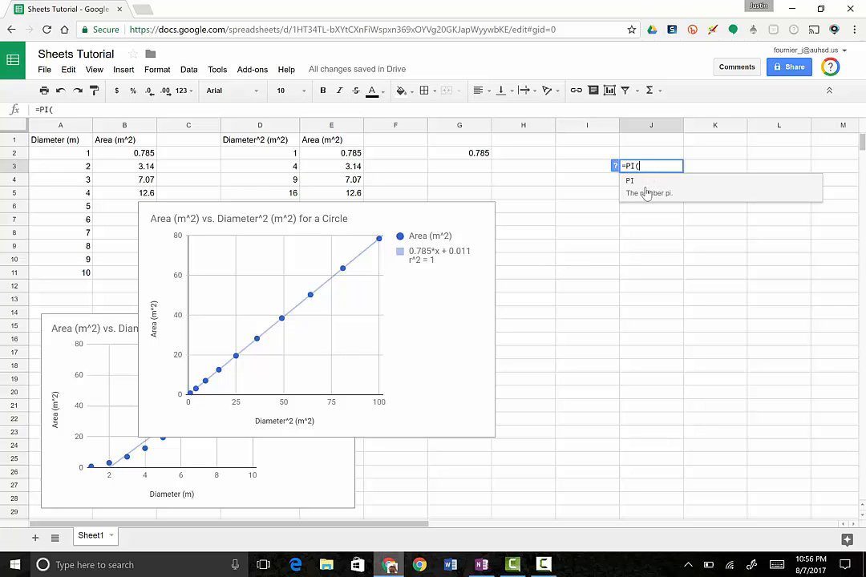
left_click(647, 186)
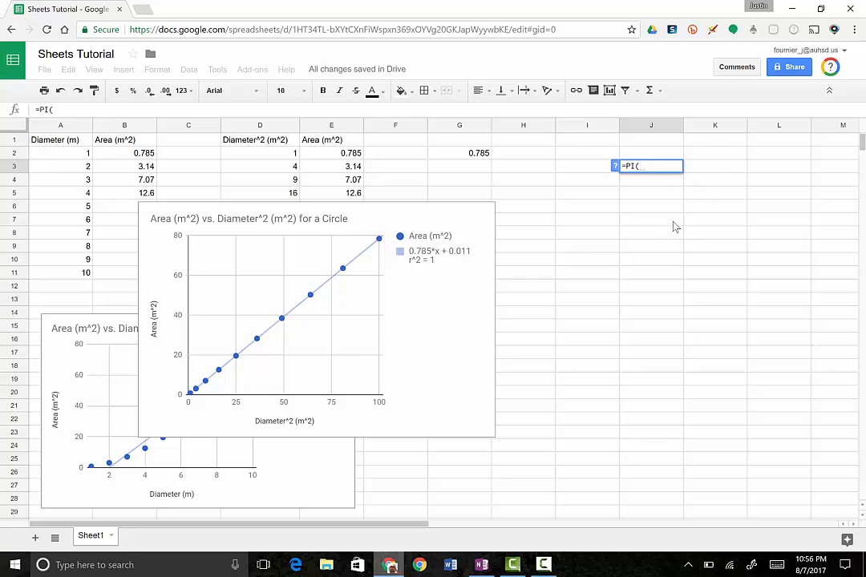
type(")")
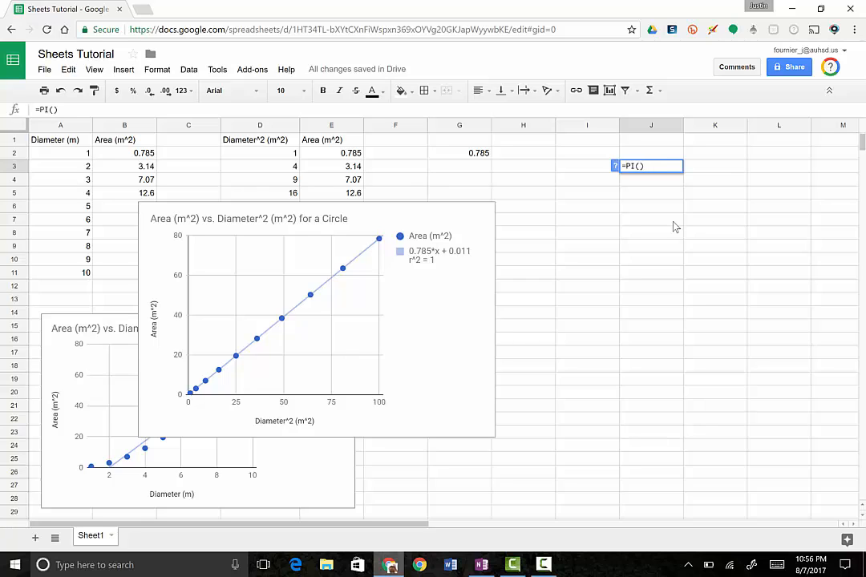
key("Return")
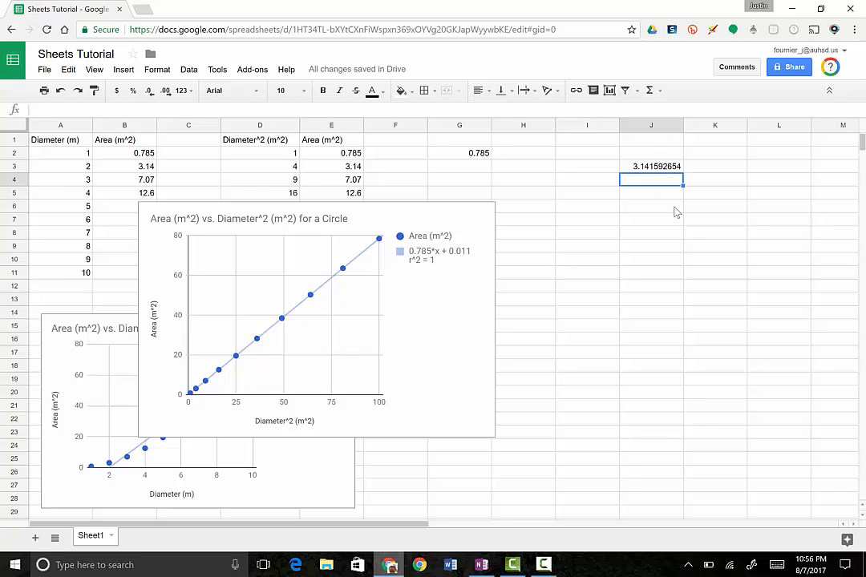
Step: Extend the formula in cell J3 to =PI()/4
key("Up")
key("F2")
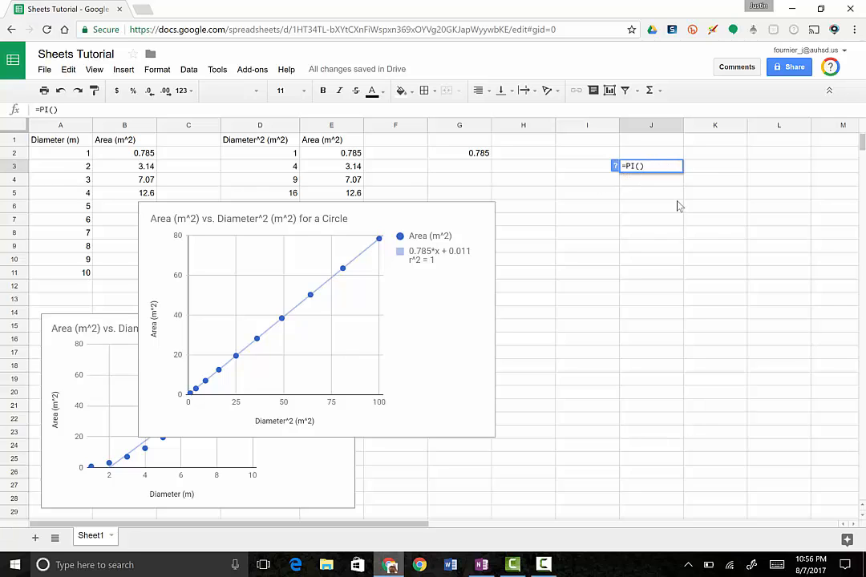
type("/")
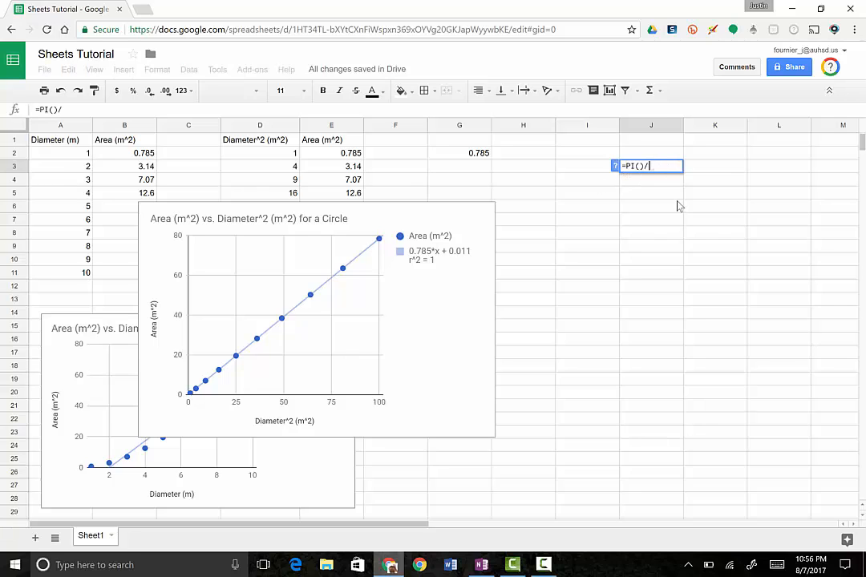
type("4")
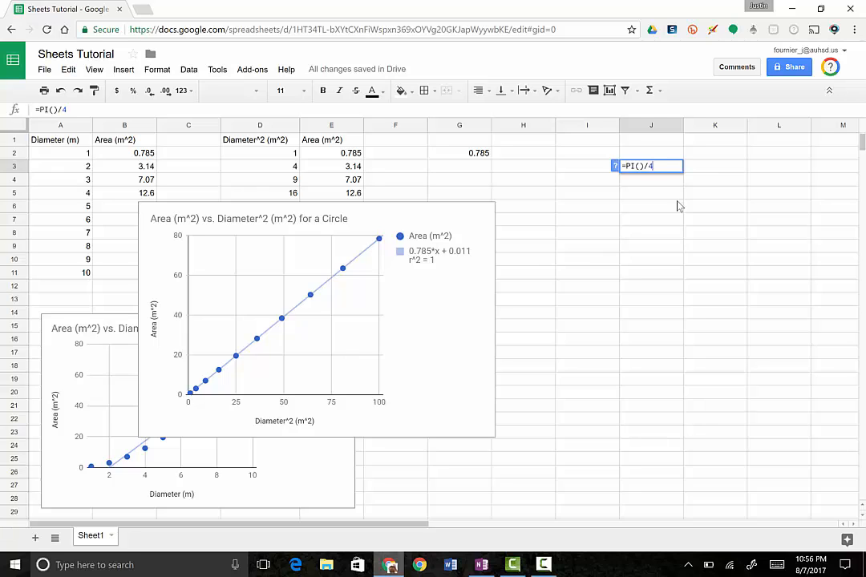
key("Return")
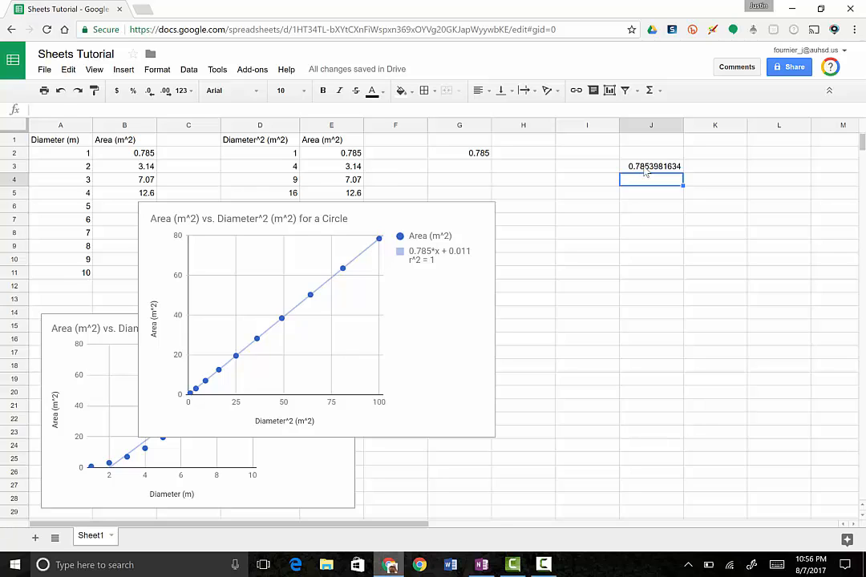
Step: Compare the π/4 result in J3 with the slope value in G2, checking back against the handwritten ratio in OneNote
left_click(646, 168)
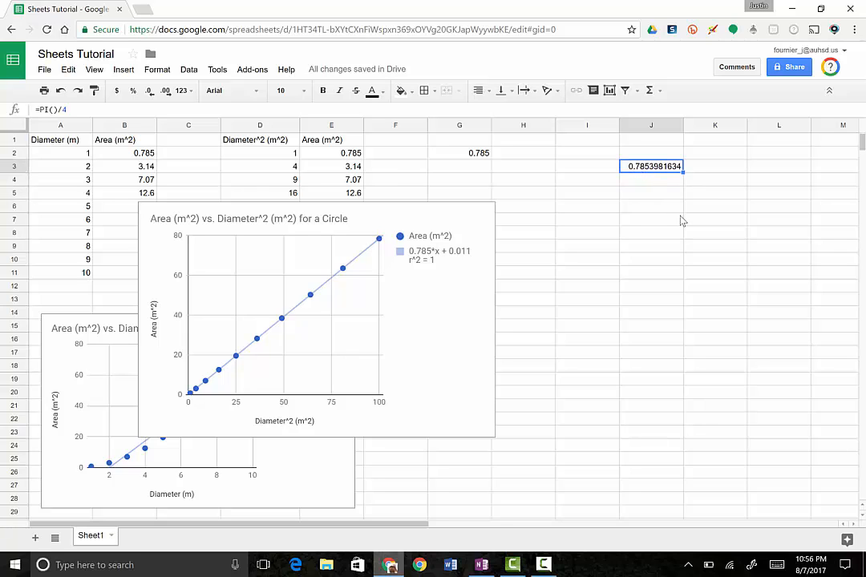
key("Up")
key("Right")
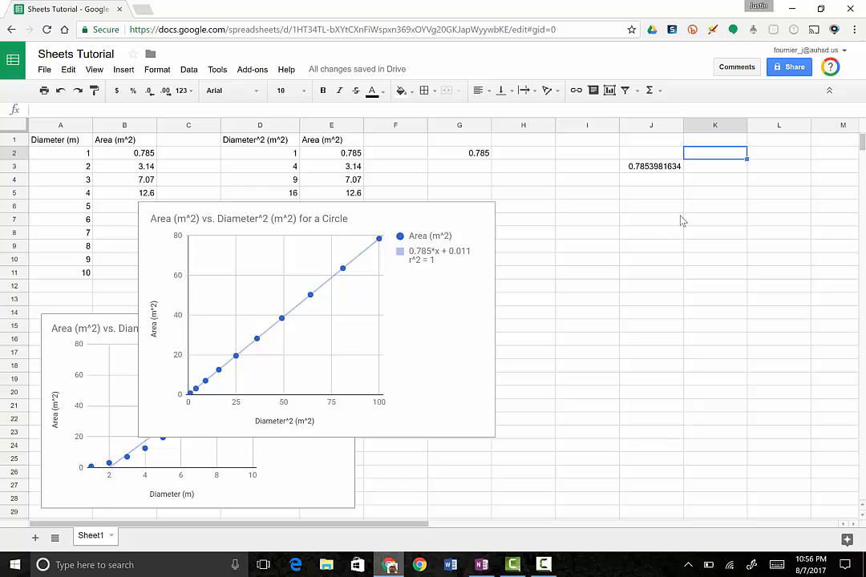
key("Down")
key("Left")
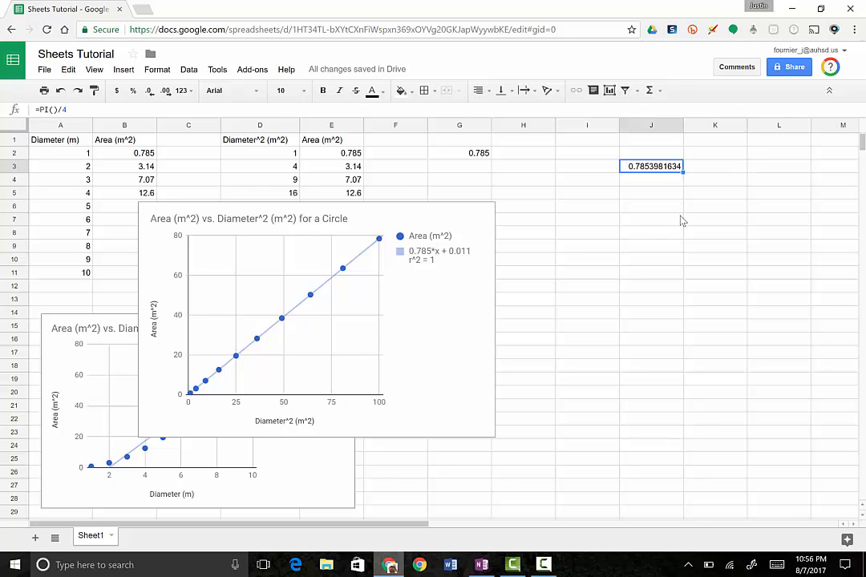
key("Up")
key("Left")
key("Left")
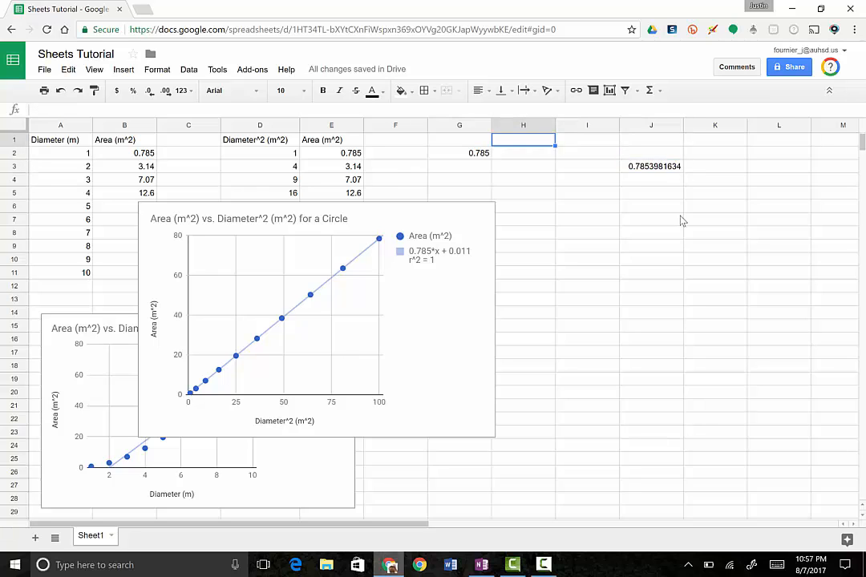
key("Left")
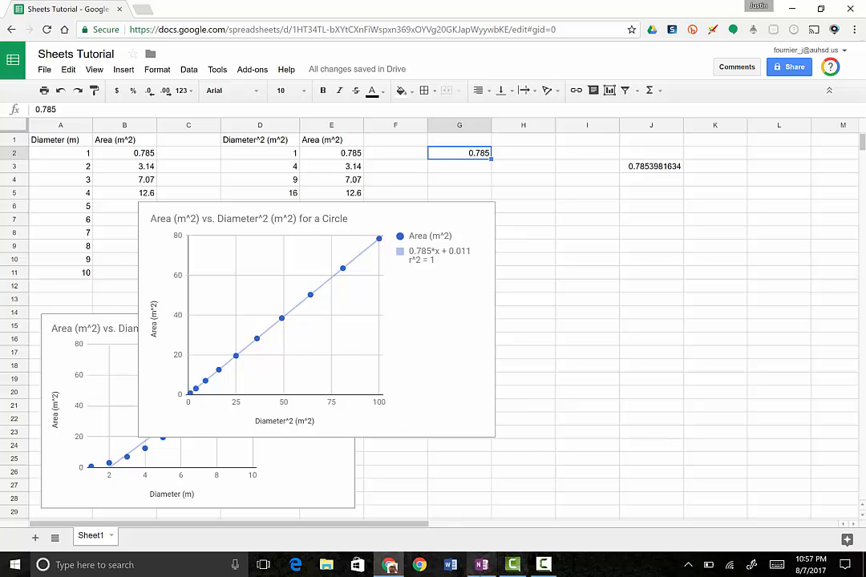
left_click(481, 564)
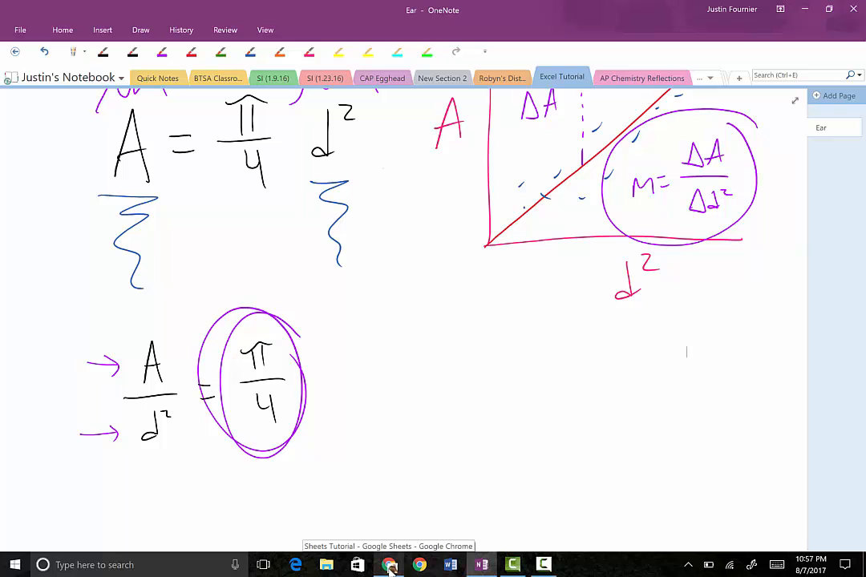
left_click(390, 566)
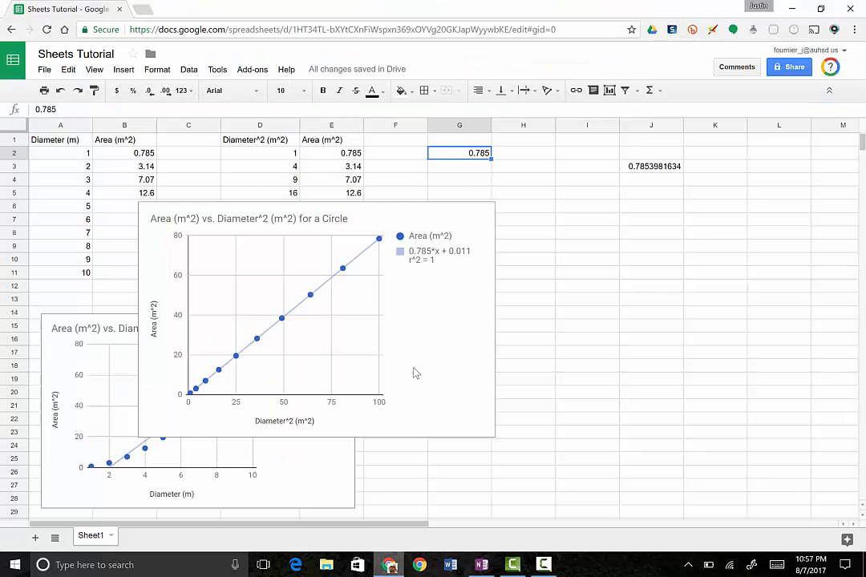